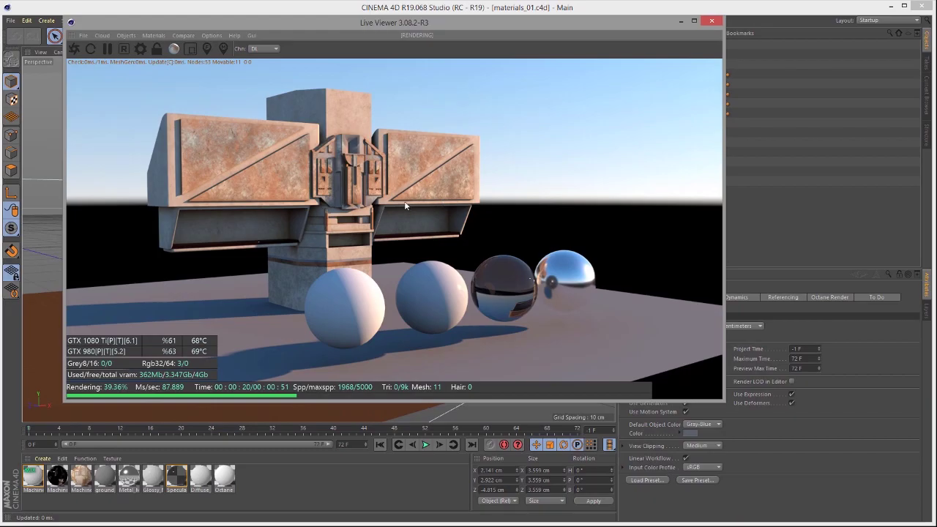
left_click_drag(344, 192, 325, 288)
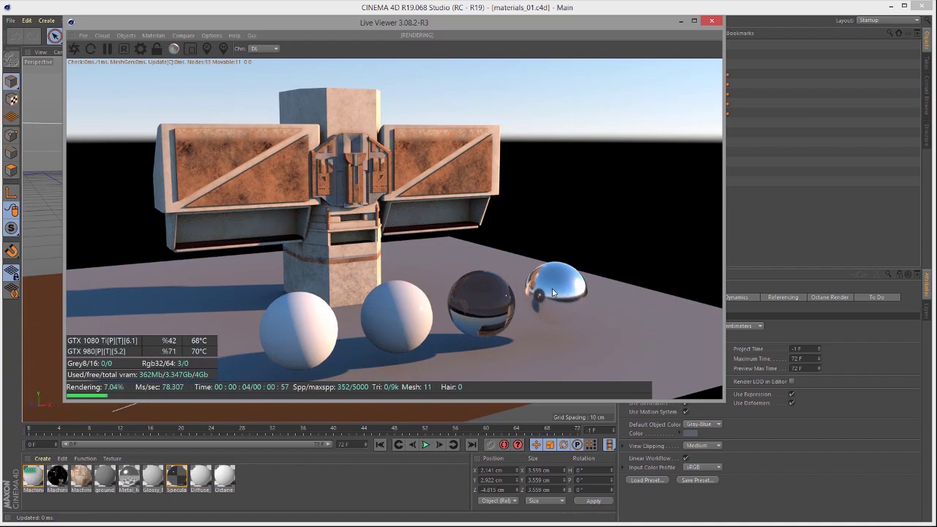
left_click_drag(532, 276, 508, 267)
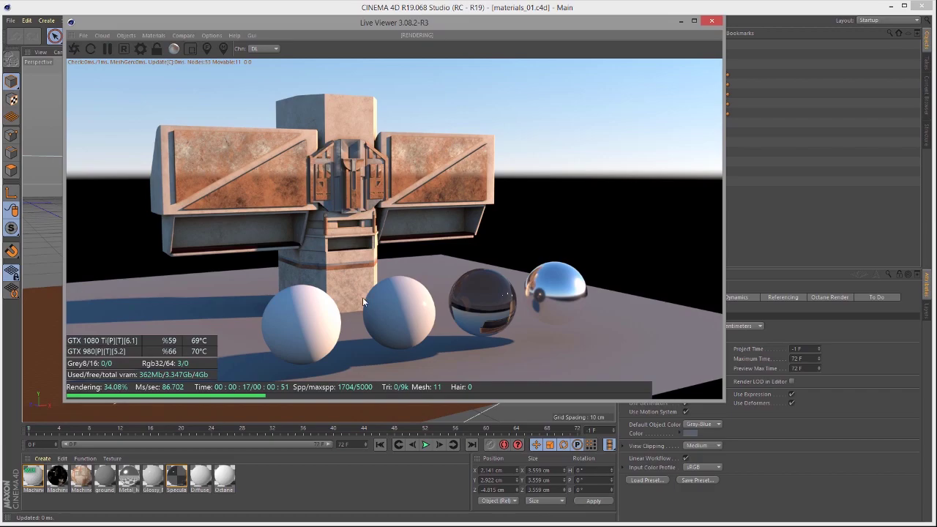
left_click_drag(444, 283, 437, 286)
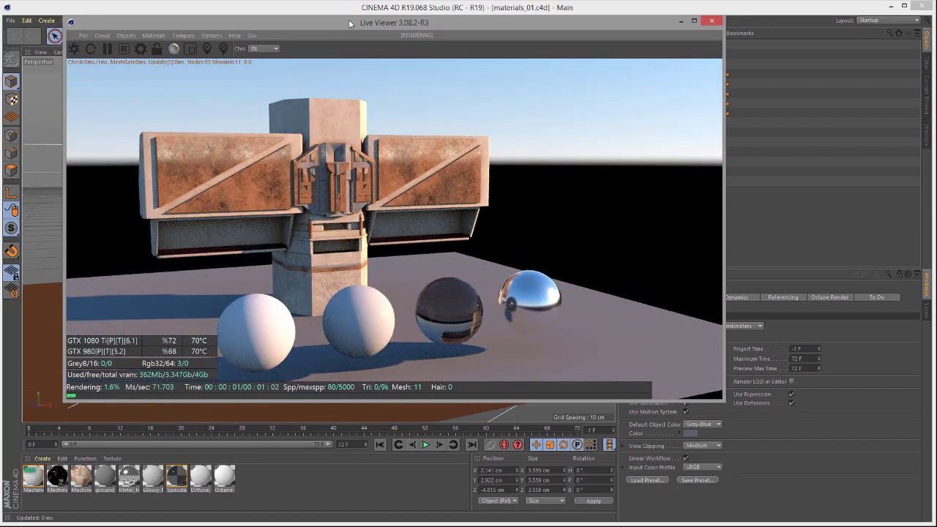
Pause the live render, open the Octane Node Editor and enlarge its window
left_click_drag(348, 22, 347, 27)
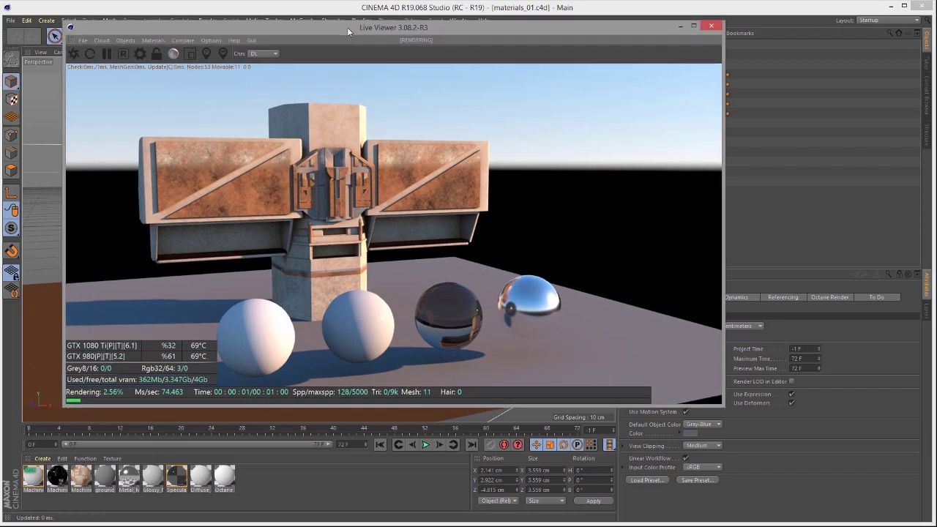
left_click(106, 54)
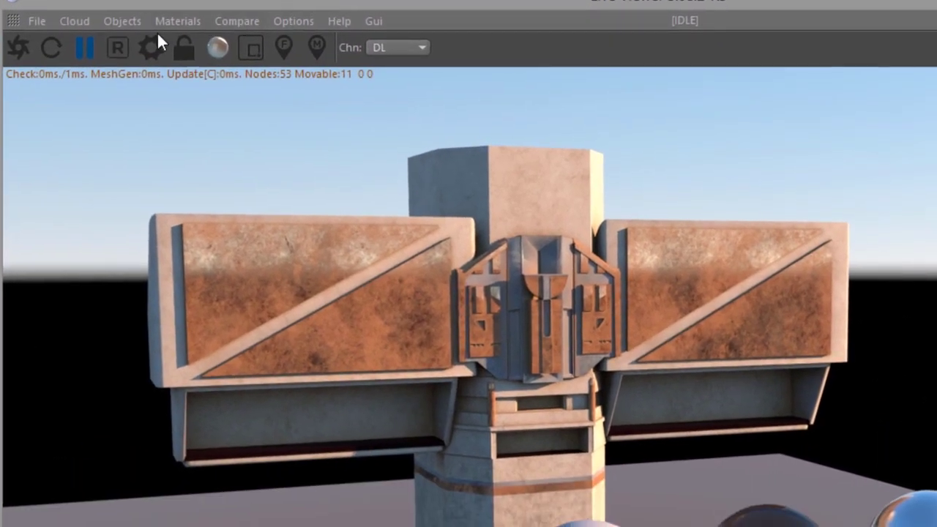
left_click(173, 20)
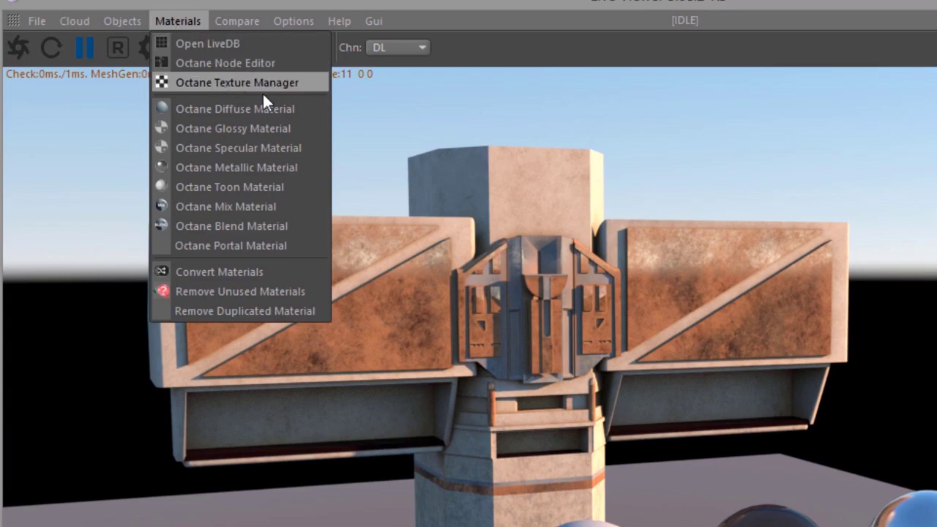
left_click(263, 66)
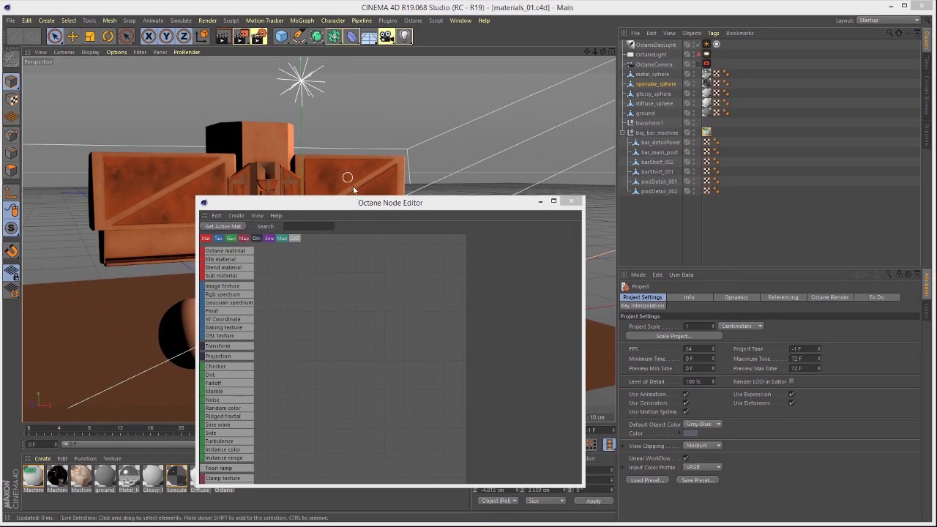
left_click_drag(380, 194, 311, 27)
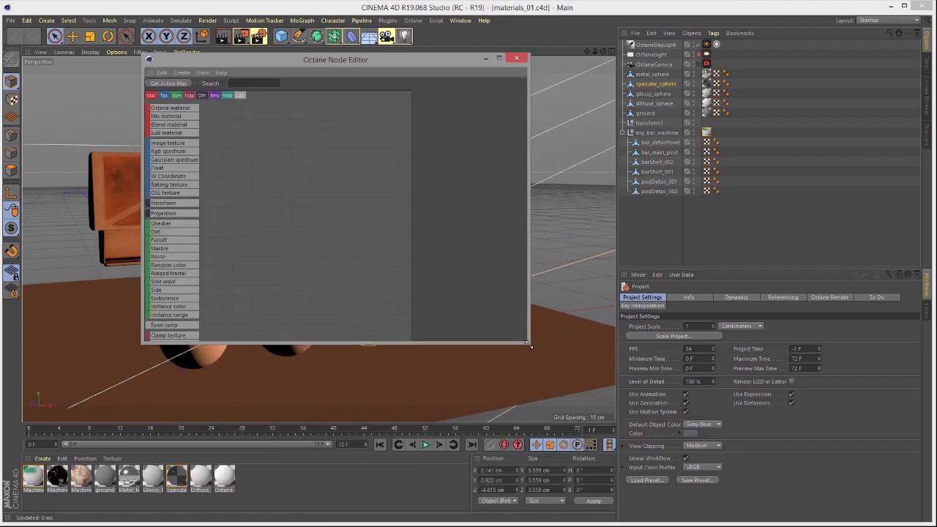
left_click_drag(528, 342, 590, 422)
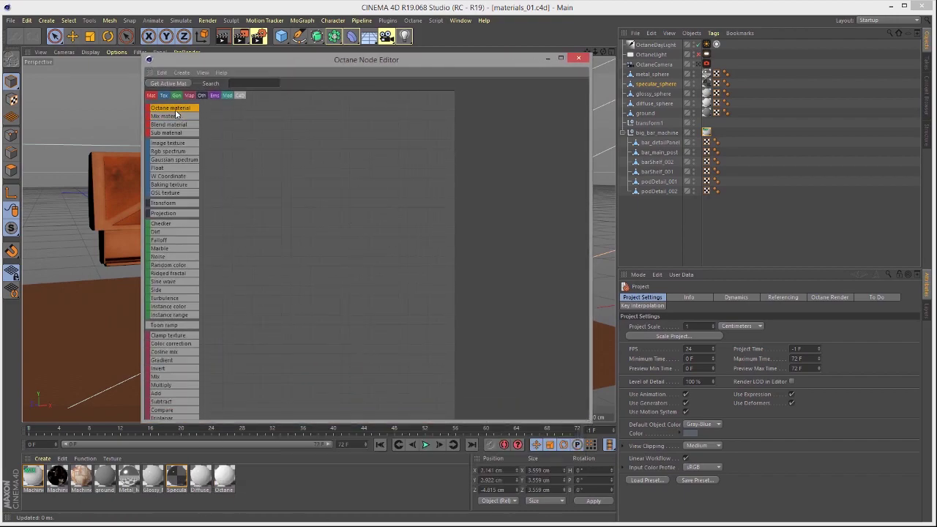
Add an Octane material node to the node graph and rename it machine_glossy
left_click_drag(174, 108, 296, 171)
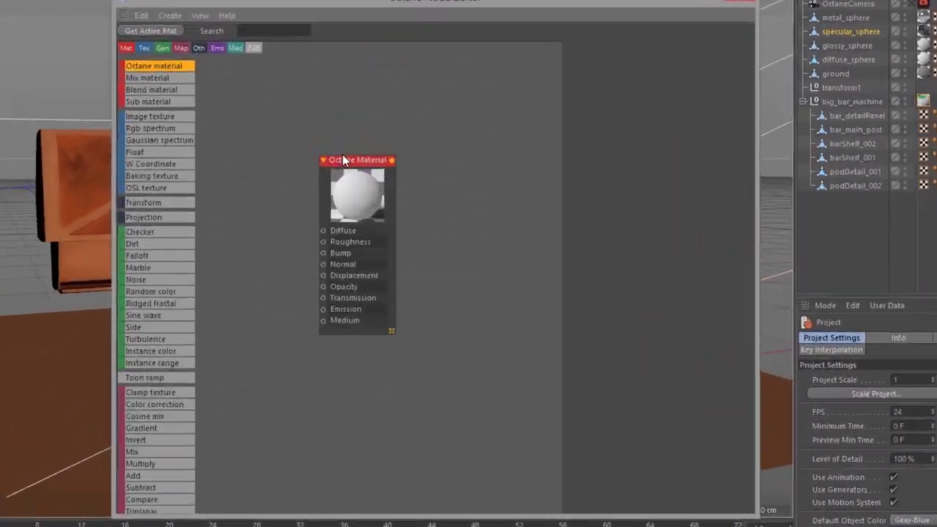
left_click(311, 173)
right_click(307, 173)
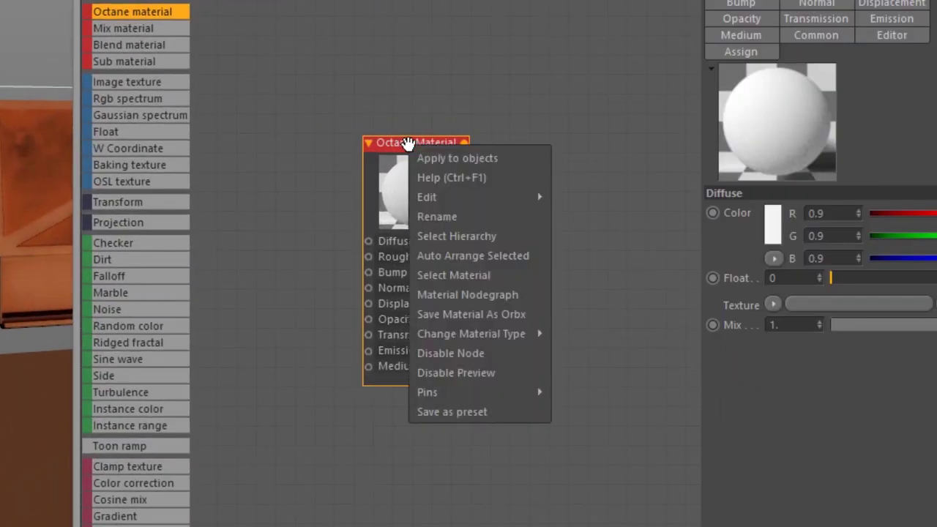
left_click(437, 216)
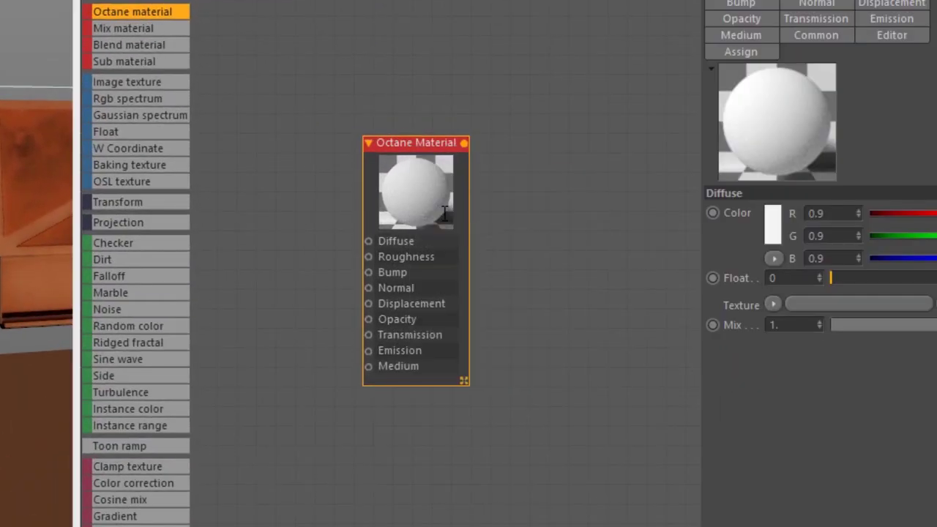
key("BackSpace")
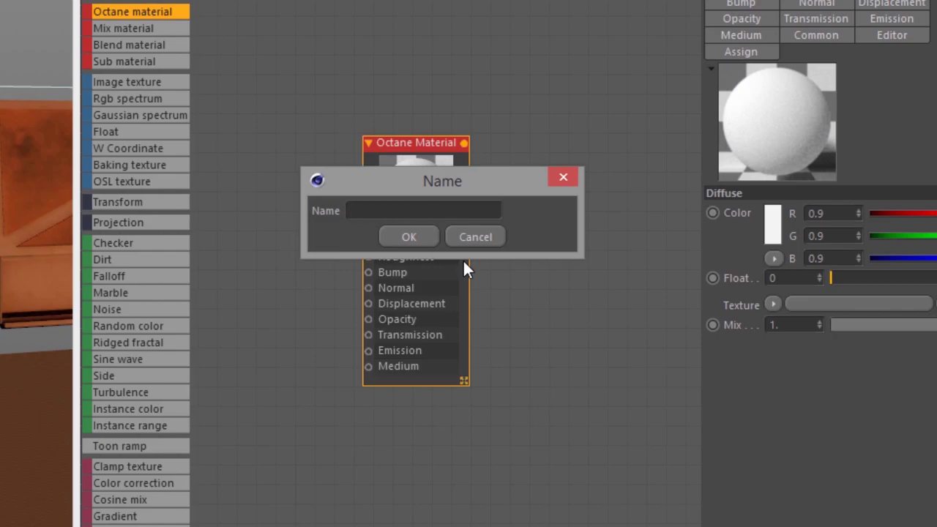
type("machine_gloas")
key("BackSpace")
key("BackSpace")
type("ossy")
left_click(409, 237)
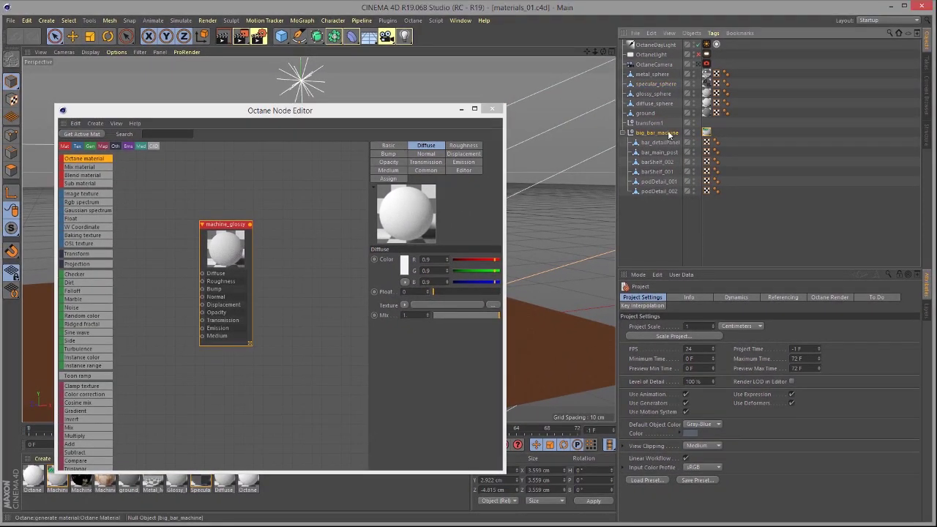
Apply the machine_glossy material to the big_bar_machine group
left_click(668, 135)
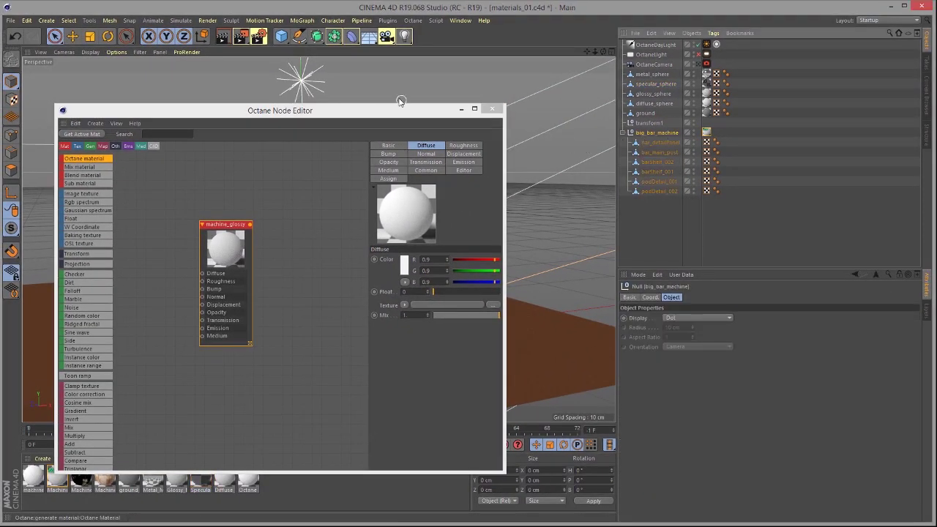
left_click_drag(396, 111, 417, 333)
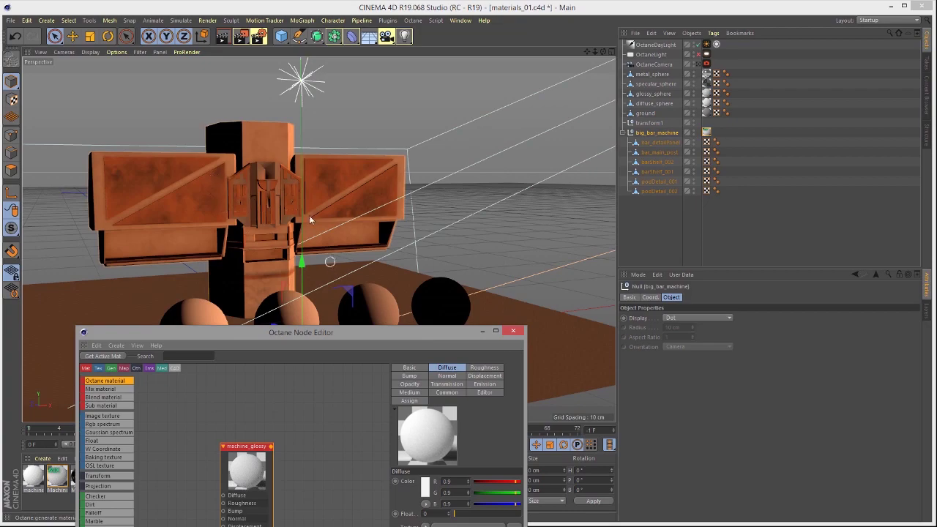
left_click_drag(332, 334, 348, 77)
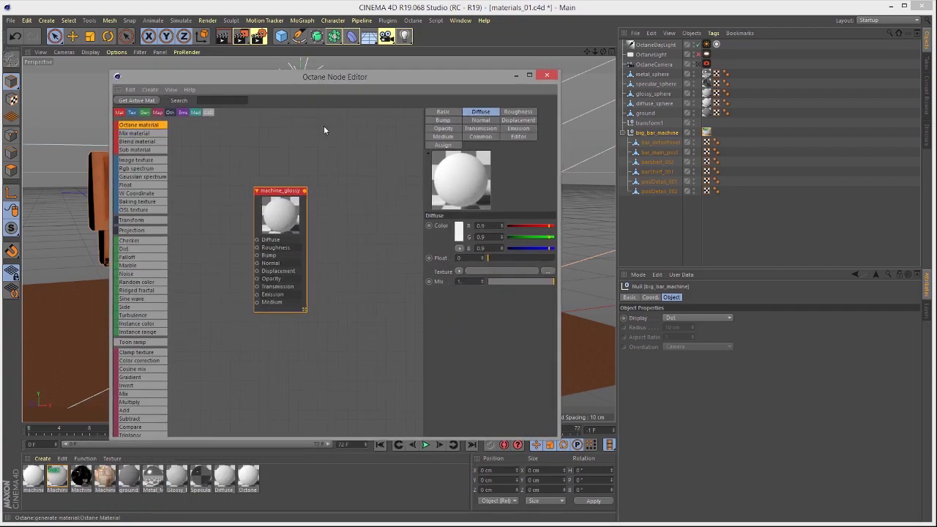
right_click(282, 192)
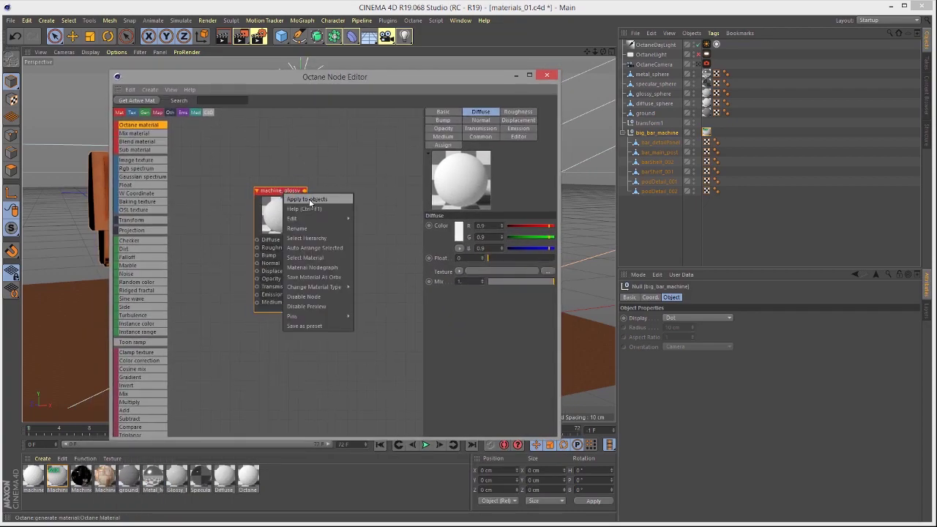
left_click(307, 199)
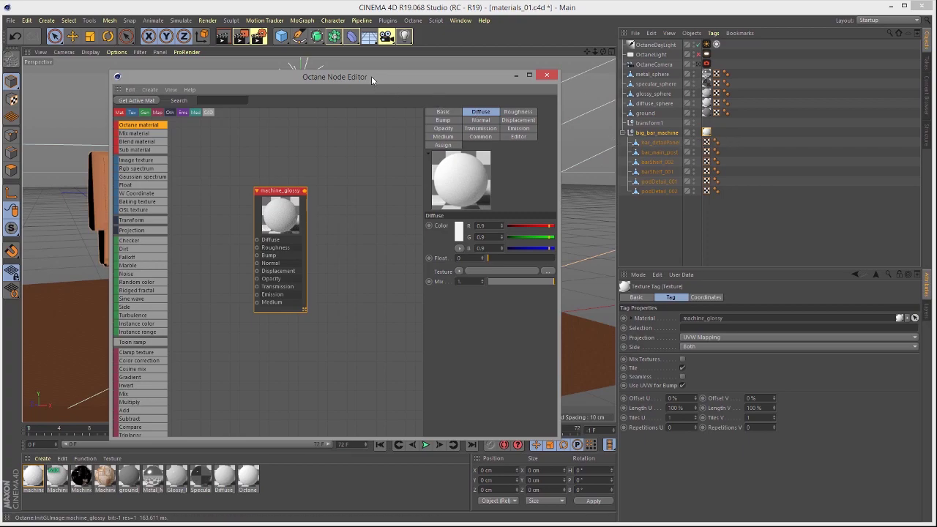
Bring the Live Viewer into view and restart the render with the newly assigned material
left_click_drag(371, 76, 496, 300)
left_click_drag(2, 168, 662, 62)
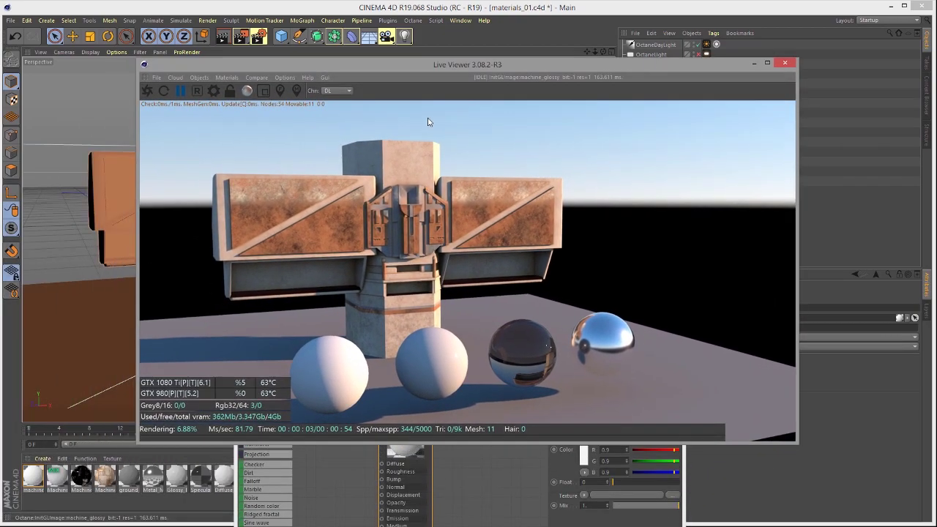
left_click(164, 91)
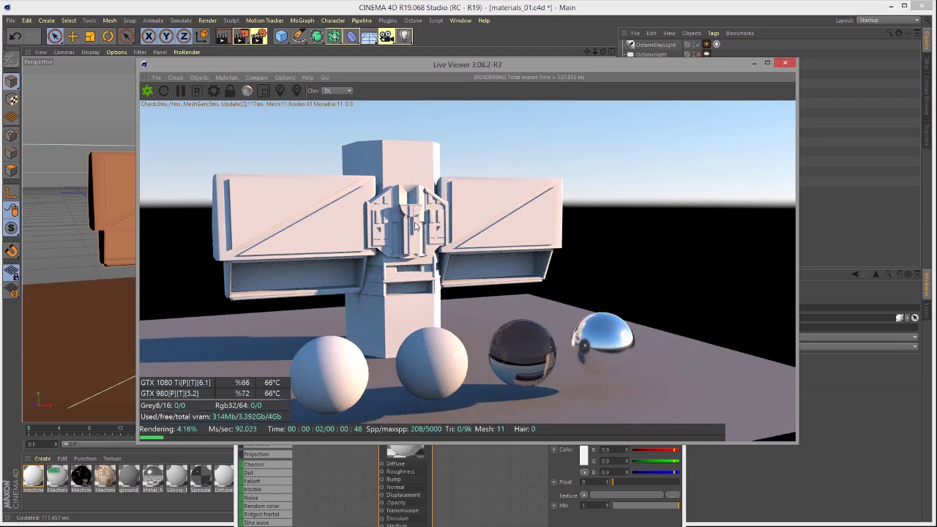
Arrange the Live Viewer and a taller Node Editor side by side, and widen the settings area of the machine_glossy node
left_click_drag(404, 66, 332, 39)
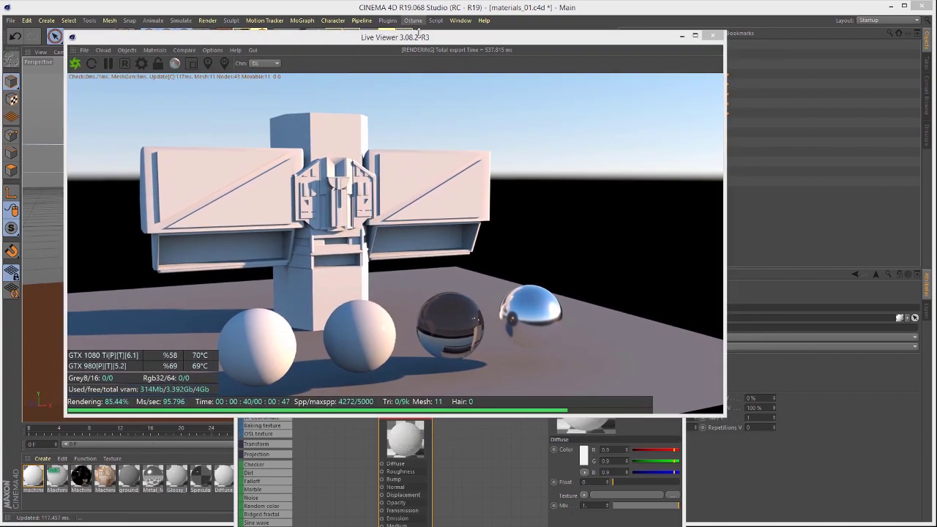
left_click_drag(412, 37, 336, 7)
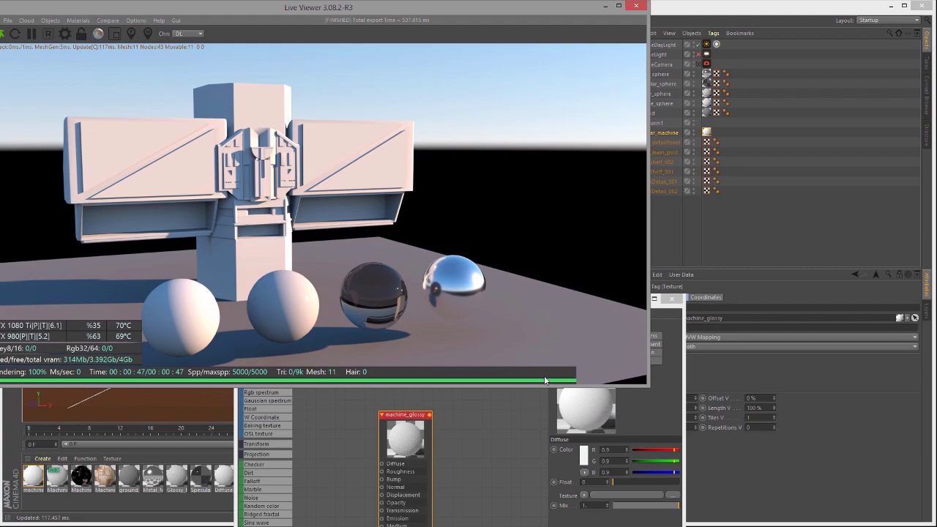
left_click(493, 438)
left_click_drag(497, 303, 733, 21)
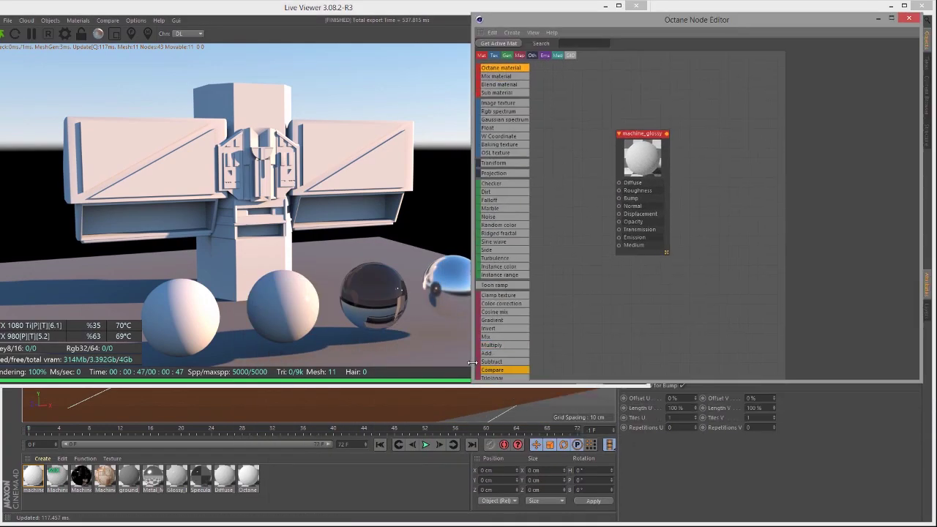
left_click_drag(475, 359, 530, 359)
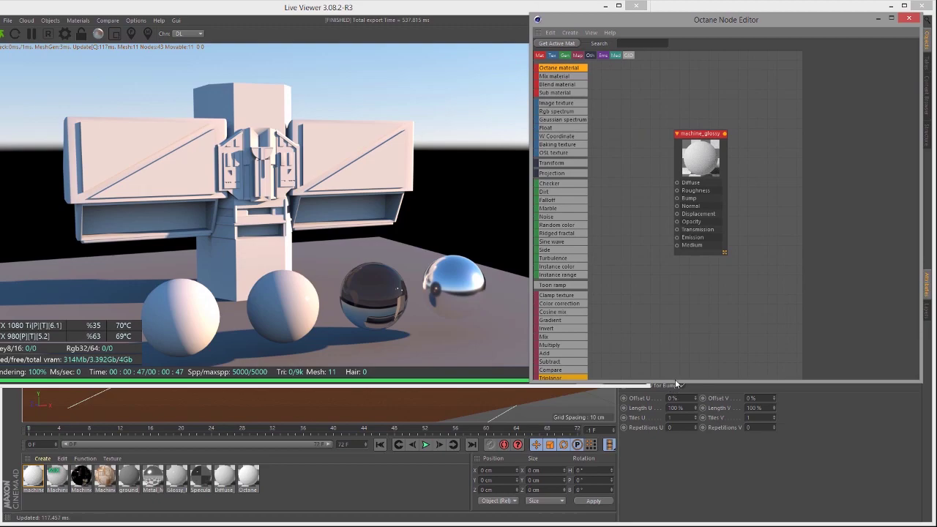
left_click_drag(674, 384, 678, 523)
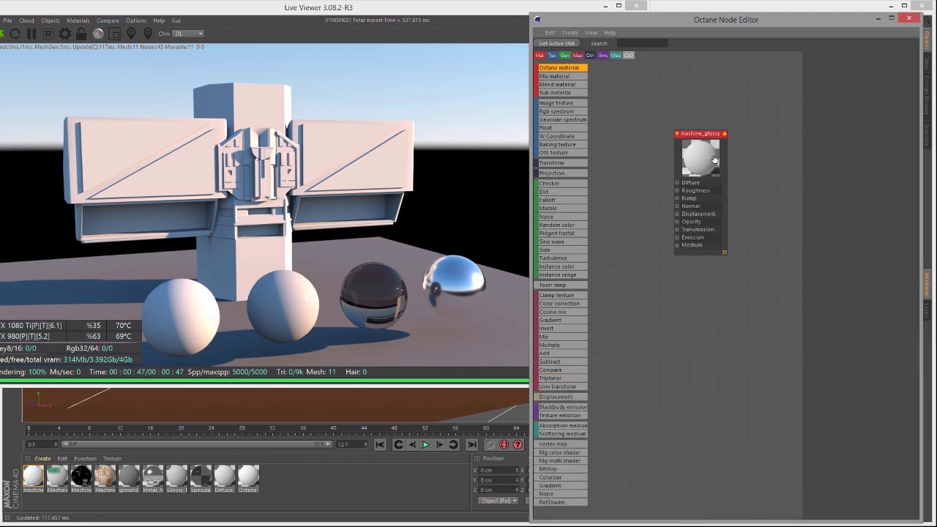
left_click_drag(694, 143, 630, 133)
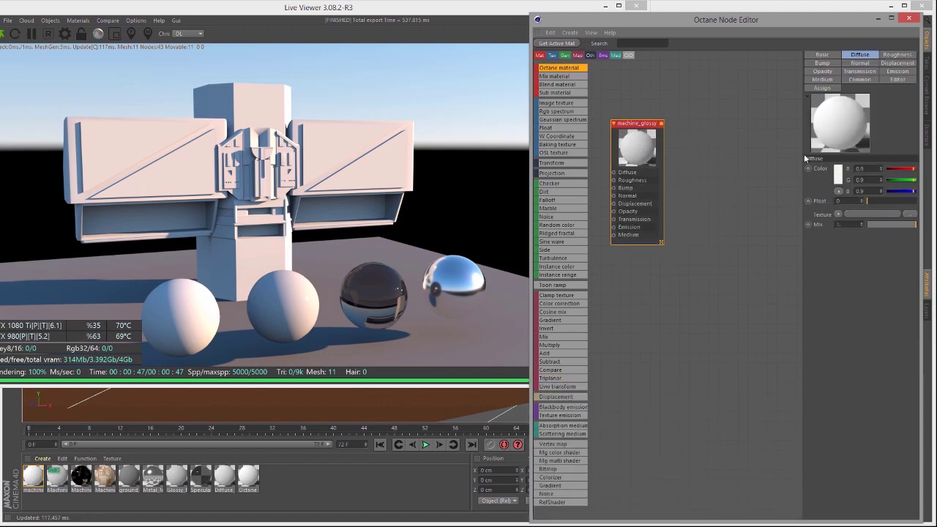
left_click_drag(802, 180, 732, 164)
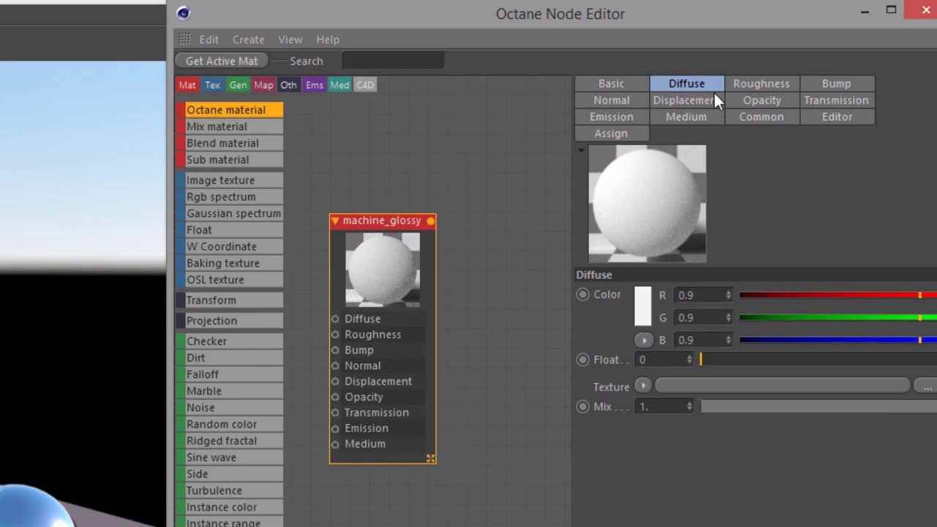
Look through the roughness and bump settings of machine_glossy and change its material type to Glossy
left_click(770, 85)
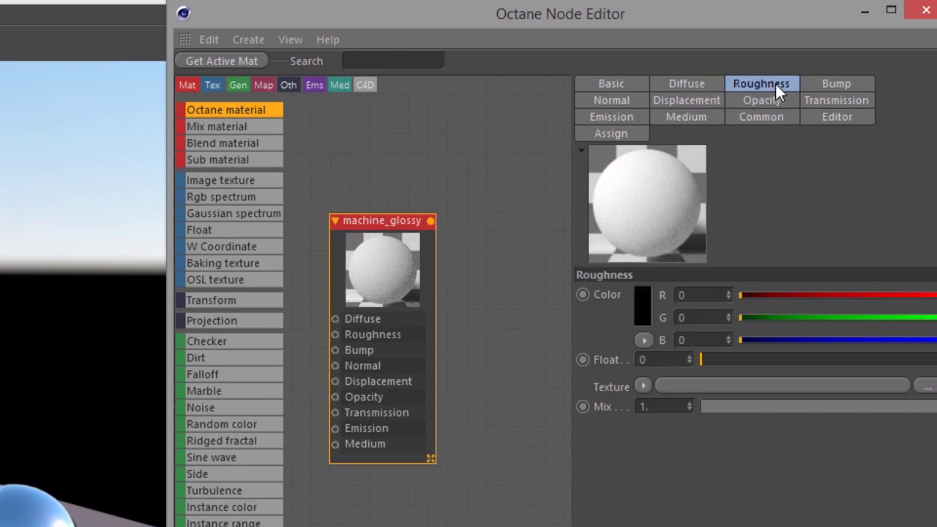
left_click(833, 83)
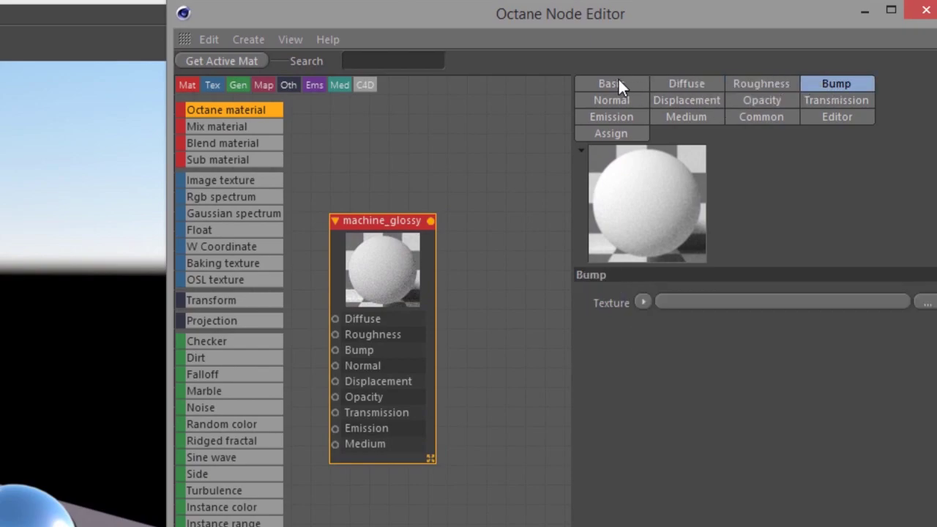
left_click(618, 82)
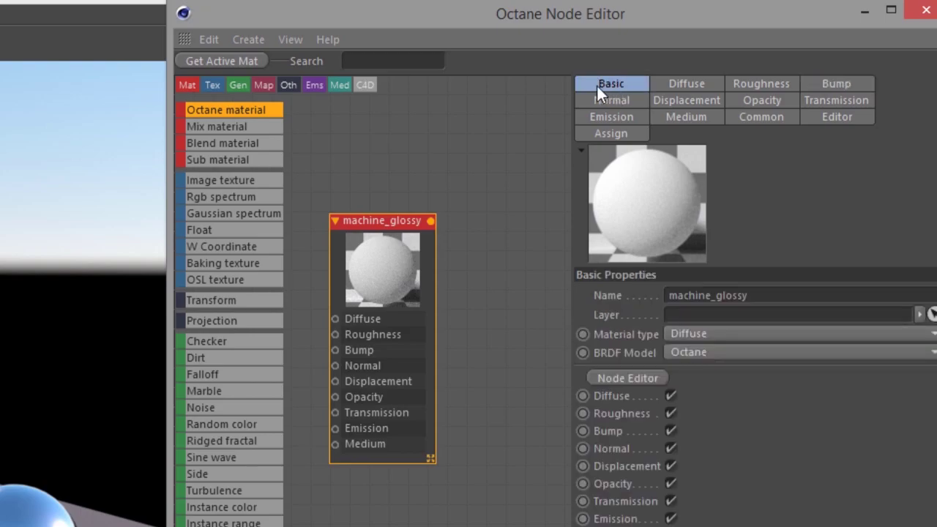
left_click(698, 335)
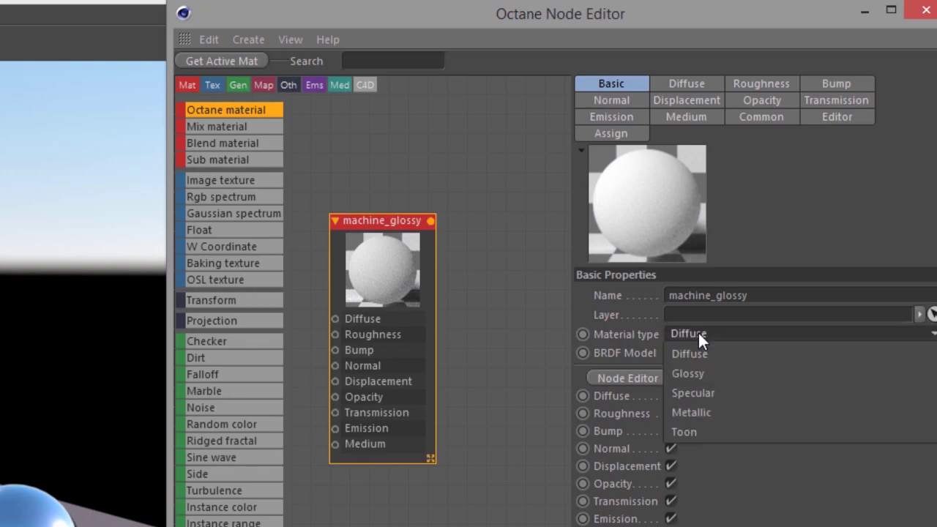
left_click(697, 373)
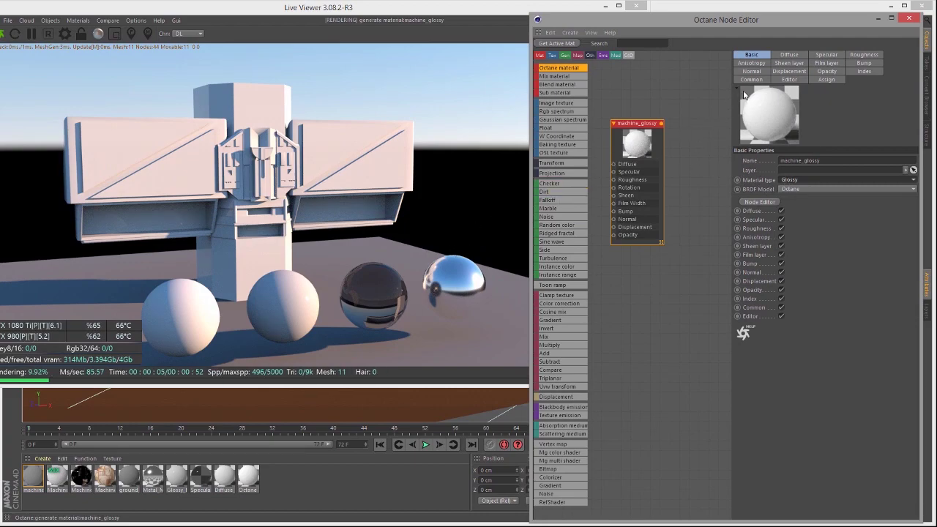
Darken the diffuse color of machine_glossy to about R 0.298, G 0.239, B 0.268
left_click(789, 55)
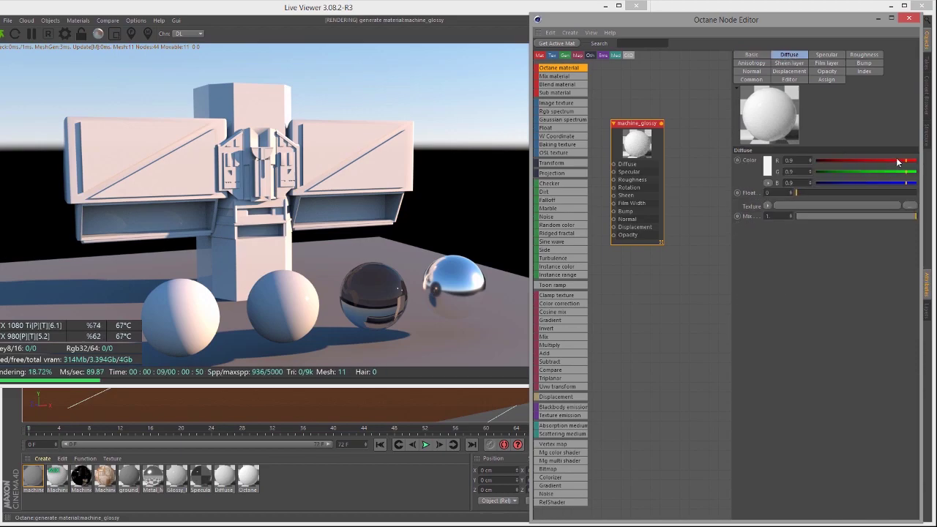
left_click_drag(899, 159, 843, 182)
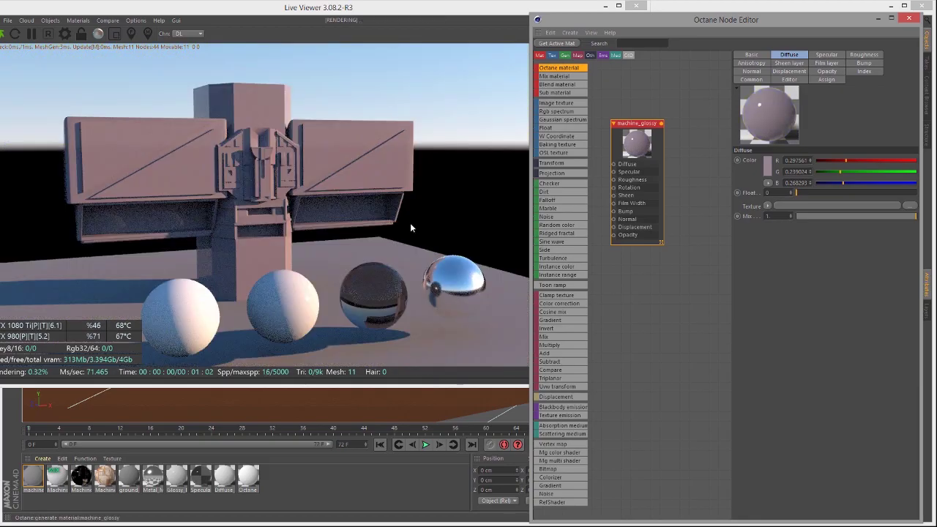
Raise the specular float of machine_glossy to 1
left_click_drag(410, 223, 303, 213)
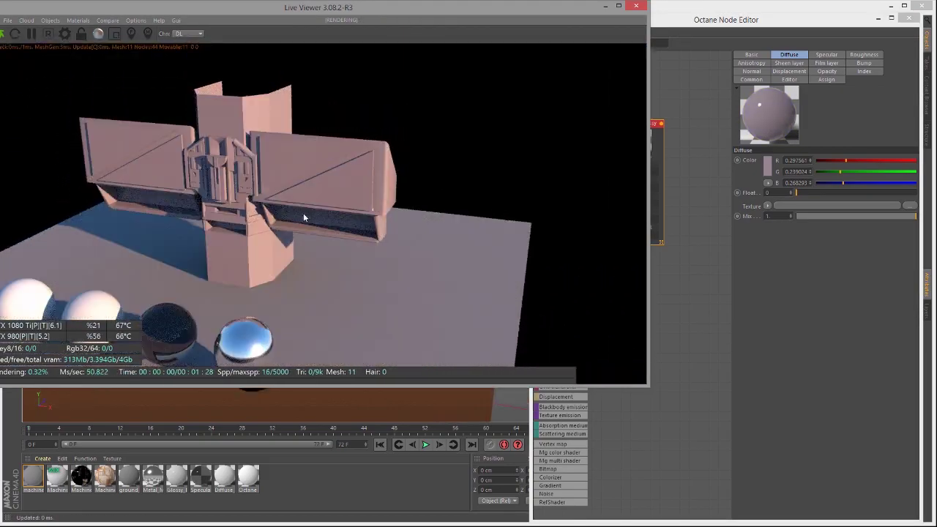
right_click_drag(303, 213, 389, 233)
mouse_move(373, 226)
left_mouse_down()
mouse_move(421, 262)
mouse_move(381, 212)
left_mouse_up()
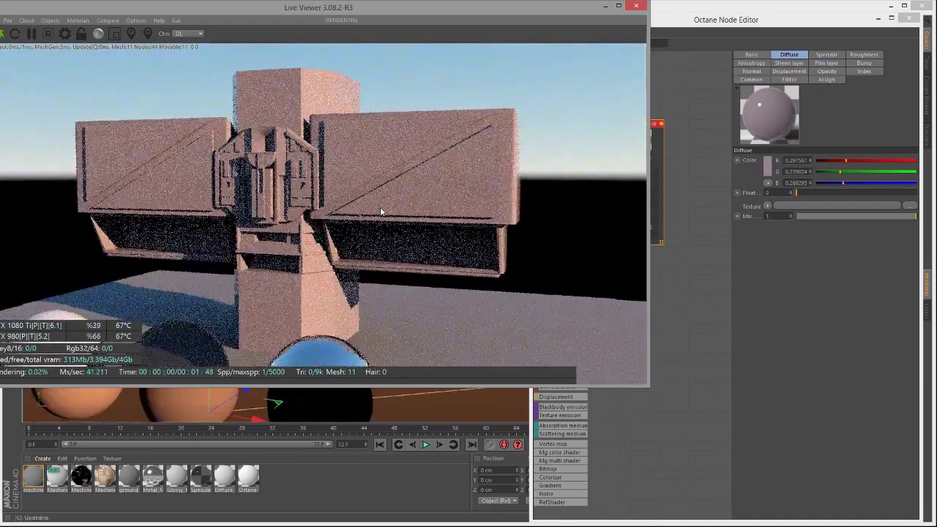
right_click_drag(381, 212, 395, 218)
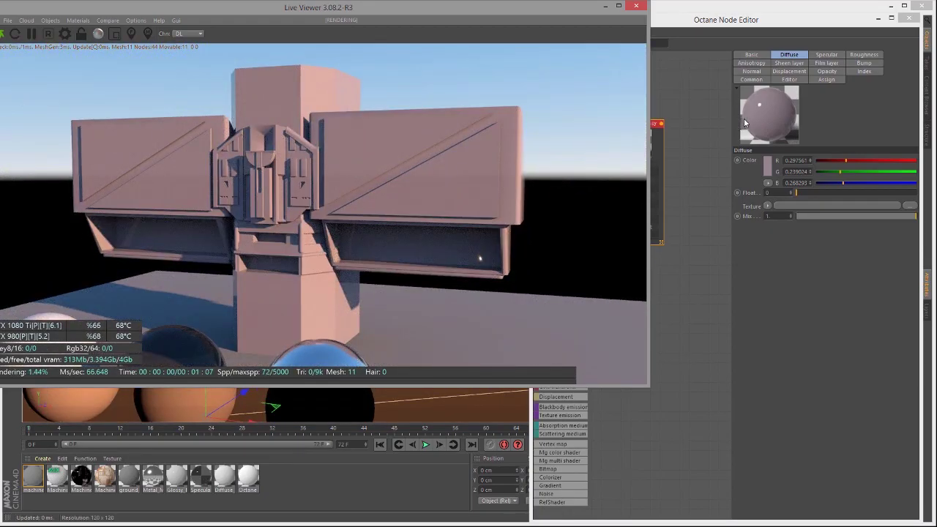
left_click(820, 57)
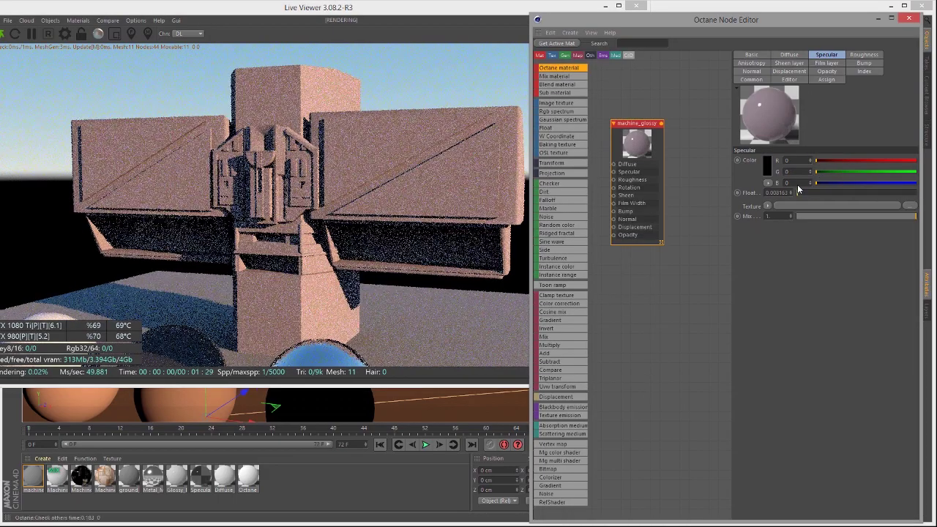
left_click_drag(798, 192, 919, 191)
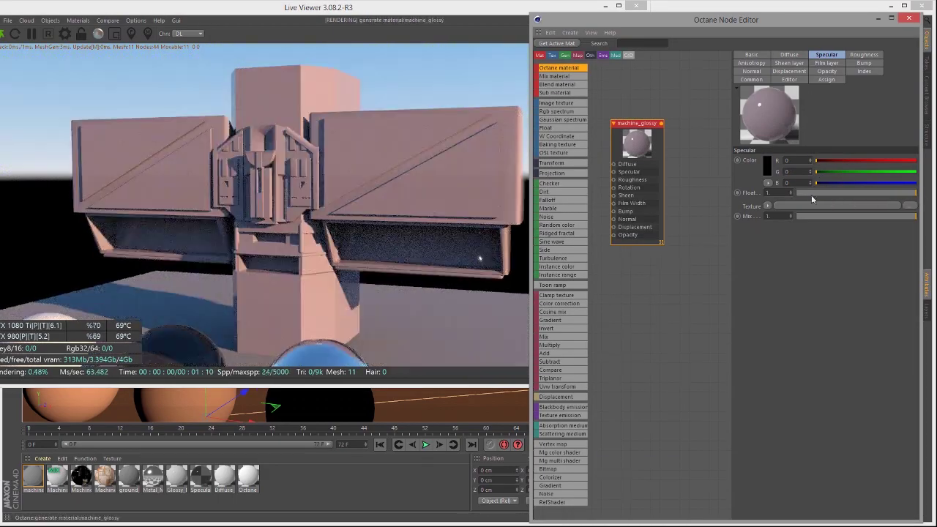
Display the specular color of machine_glossy in HSV mode and raise its brightness value to 1
left_click(767, 182)
left_click(773, 207)
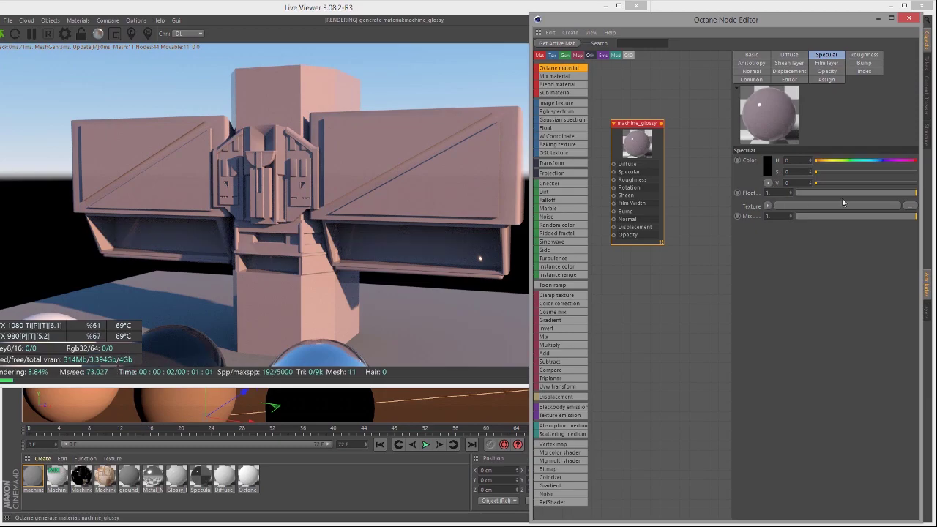
left_click_drag(818, 182, 905, 183)
Try roughness float values of about 0.204 and 0 on machine_glossy, comparing the highlights on the model from a side angle
left_click(858, 58)
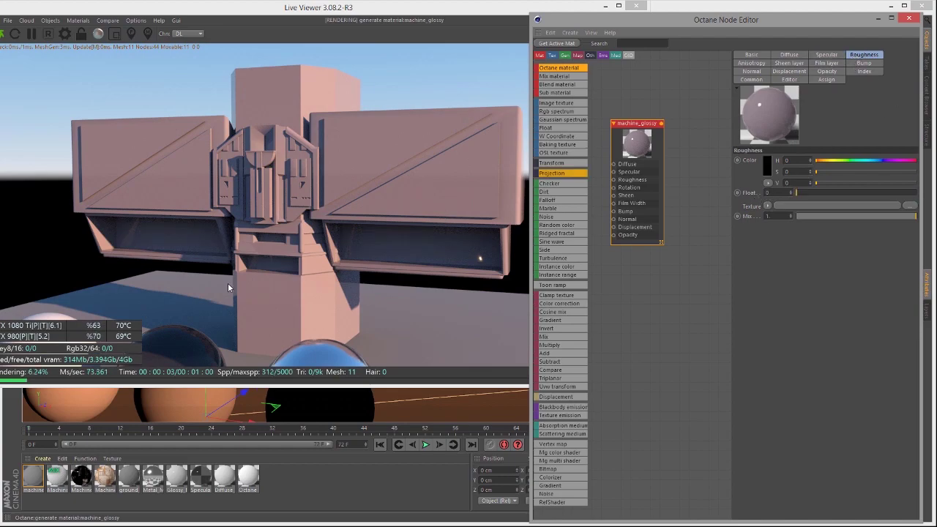
left_click(309, 281)
left_click_drag(309, 282, 337, 281)
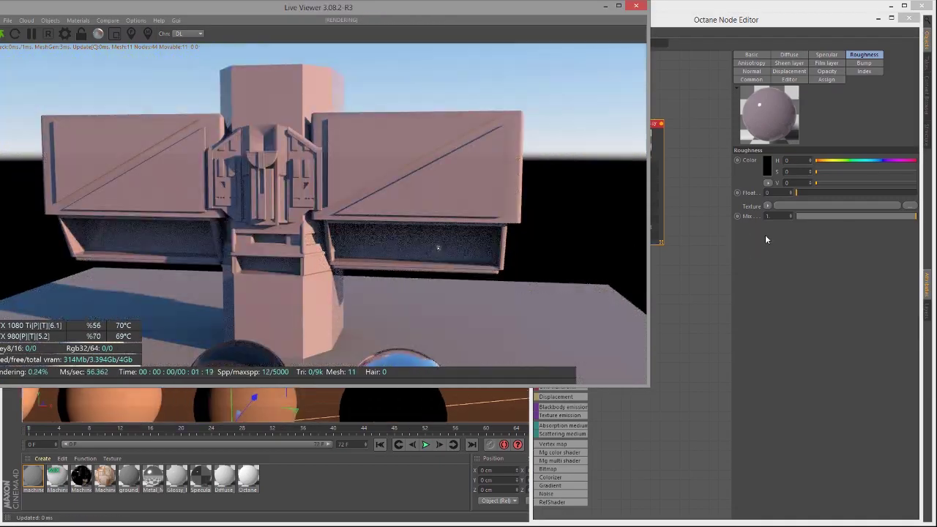
left_click_drag(792, 192, 821, 193)
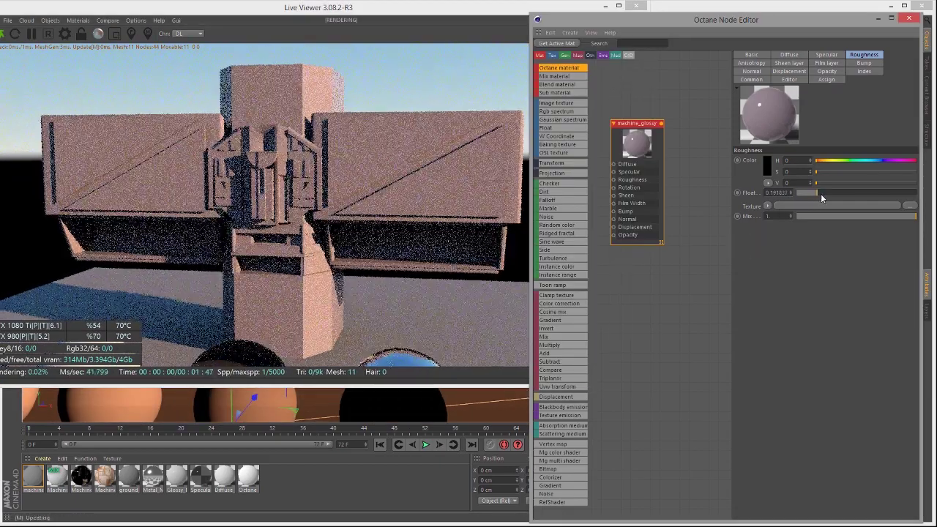
left_click_drag(344, 254, 464, 237)
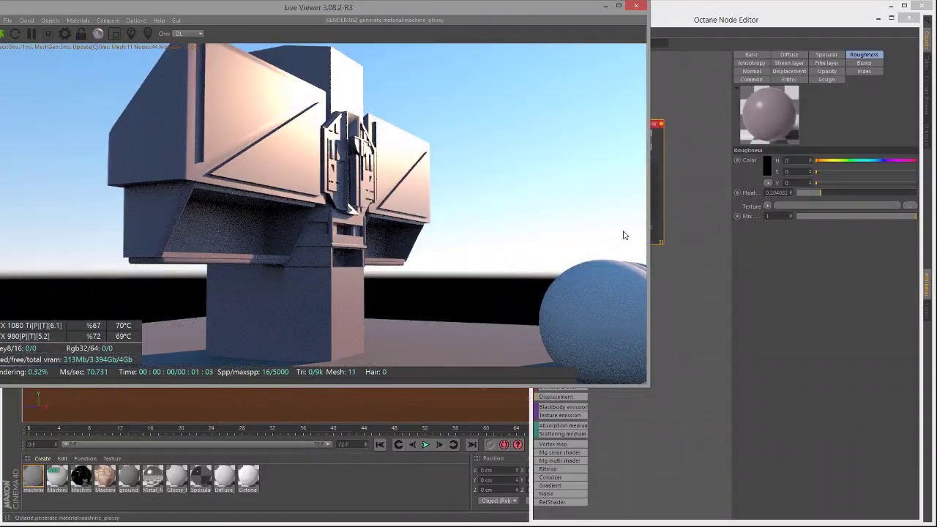
left_click_drag(819, 192, 796, 198)
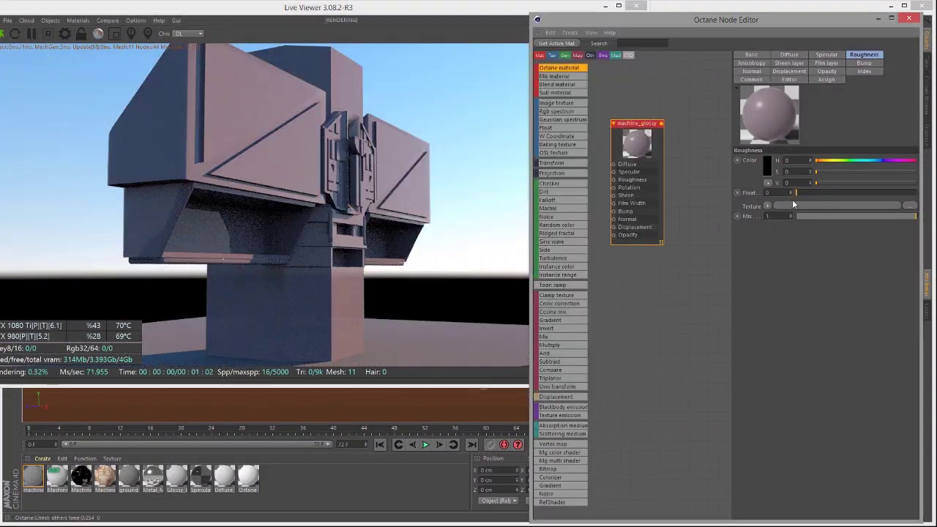
left_click_drag(314, 204, 318, 214)
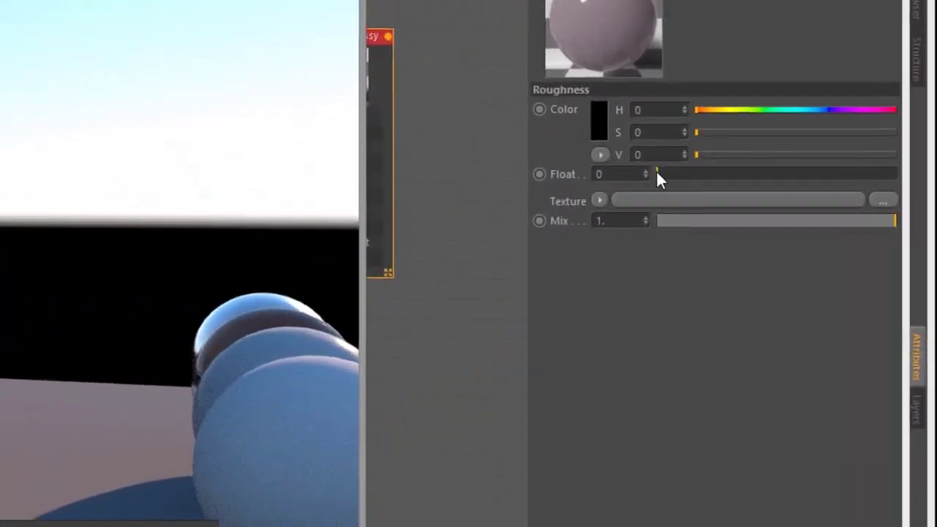
Set the roughness float of machine_glossy to about 0.106 and check the reflections from several angles
left_click_drag(796, 192, 804, 193)
left_click_drag(672, 175, 681, 178)
left_click_drag(59, 219, 58, 242)
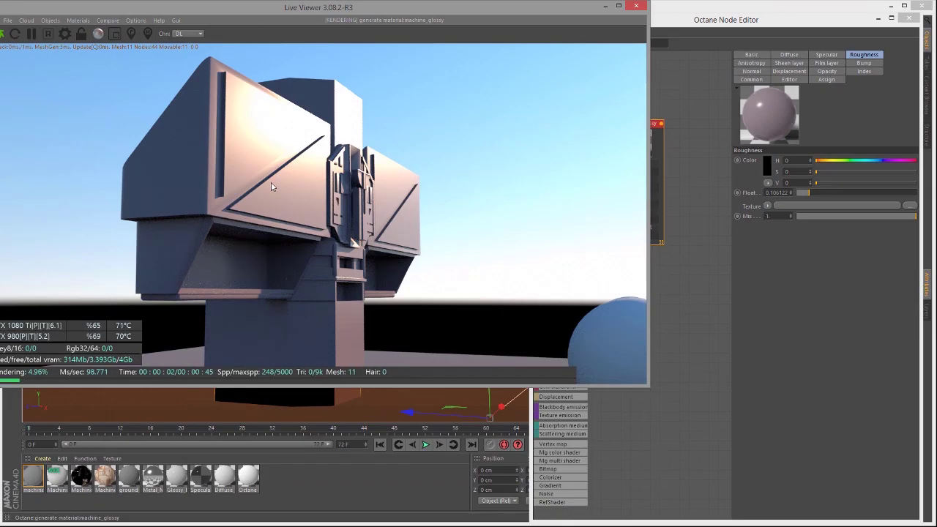
left_click_drag(422, 202, 422, 172)
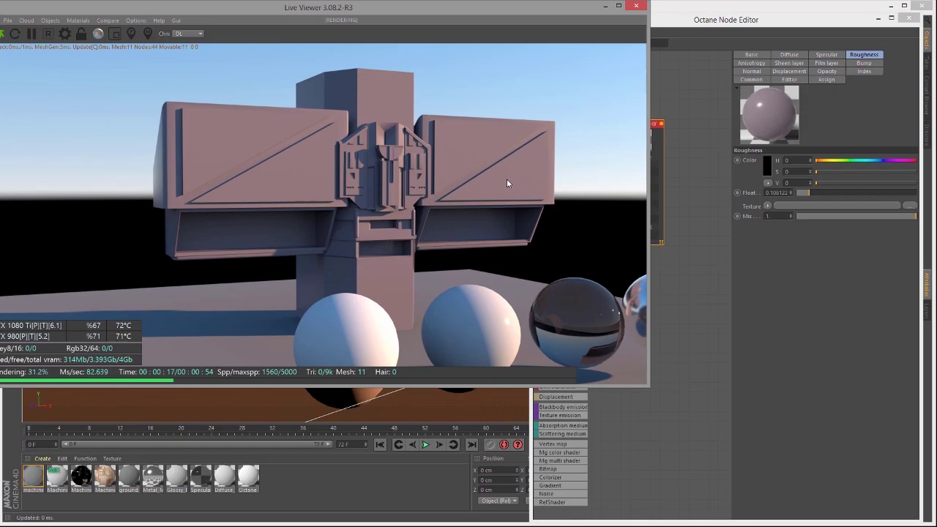
left_click_drag(496, 152, 549, 159)
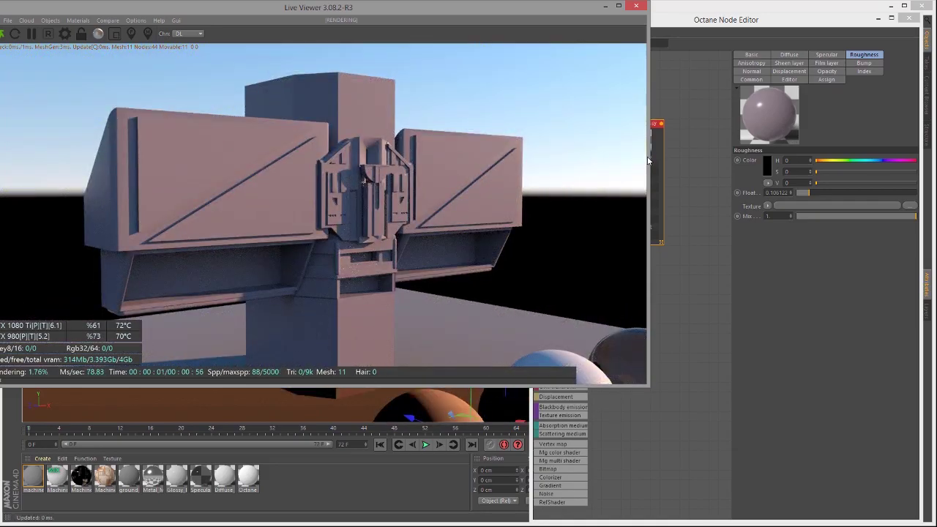
left_click_drag(463, 184, 457, 182)
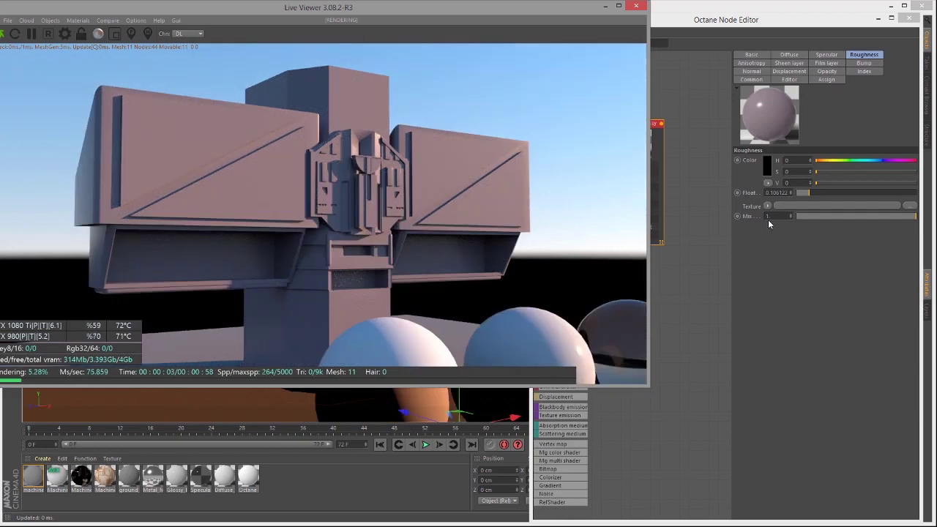
Tint the specular color of machine_glossy yellow, with hue about 0.127 and saturation about 0.805
left_click(824, 56)
left_click(865, 58)
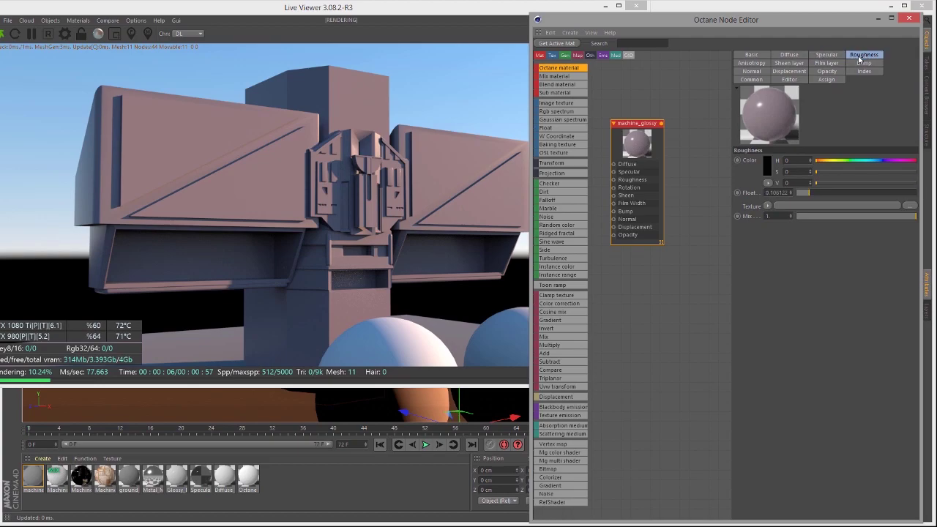
left_click(836, 60)
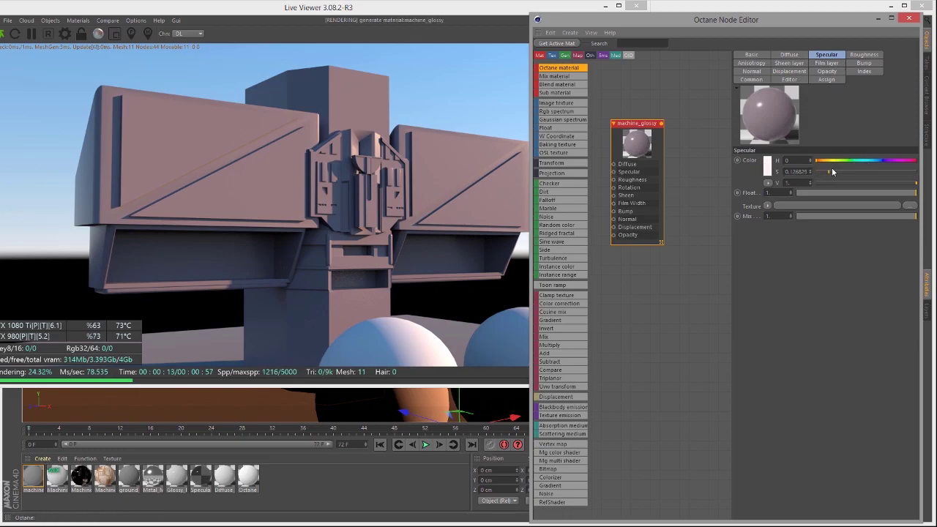
left_click_drag(831, 170, 897, 173)
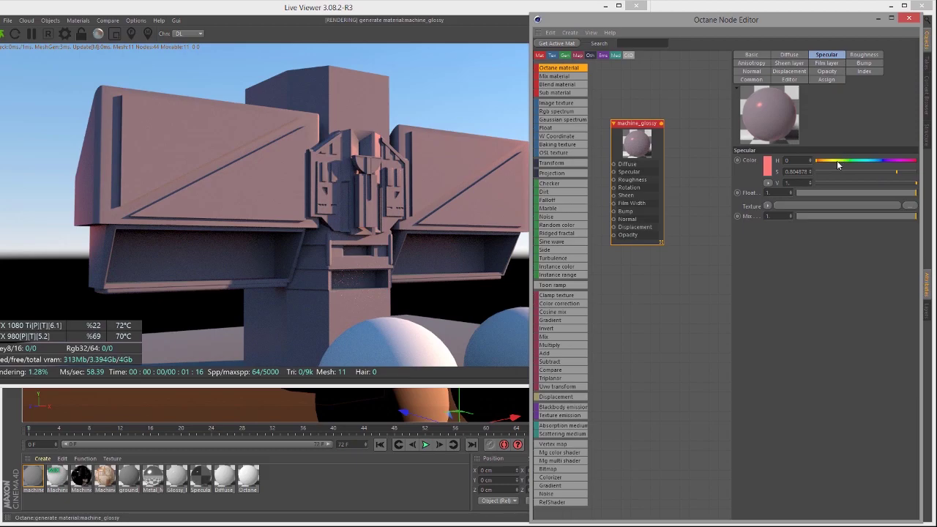
left_click(828, 161)
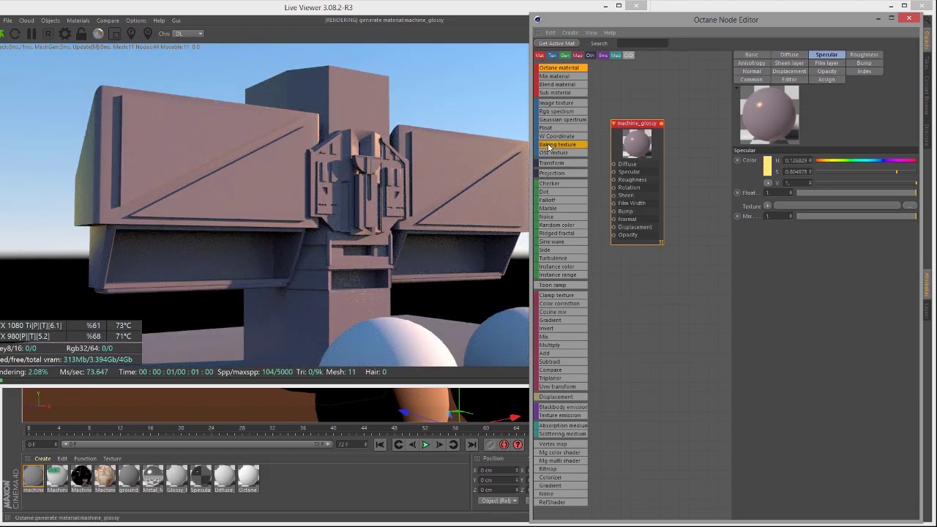
left_click_drag(448, 194, 435, 190)
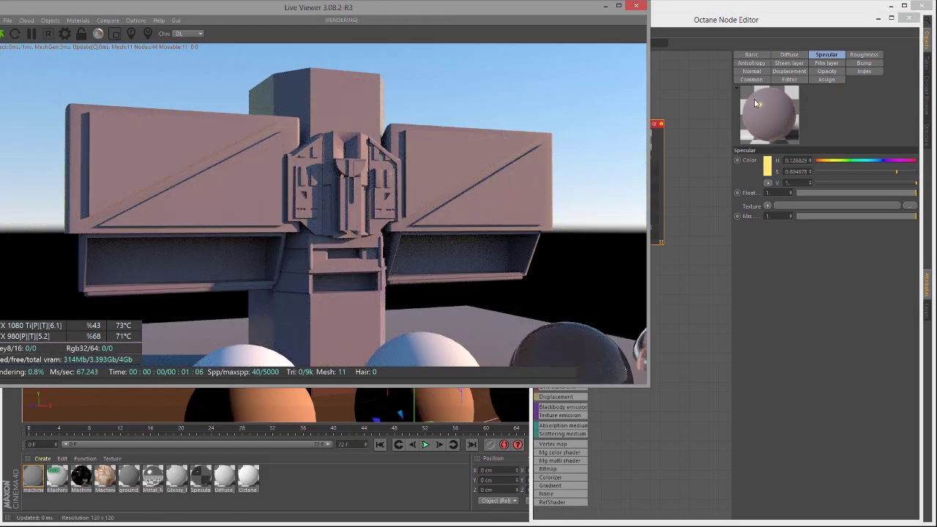
Darken the diffuse color of machine_glossy to near black, with hue about 0.044 and value about 0.02
left_click(791, 58)
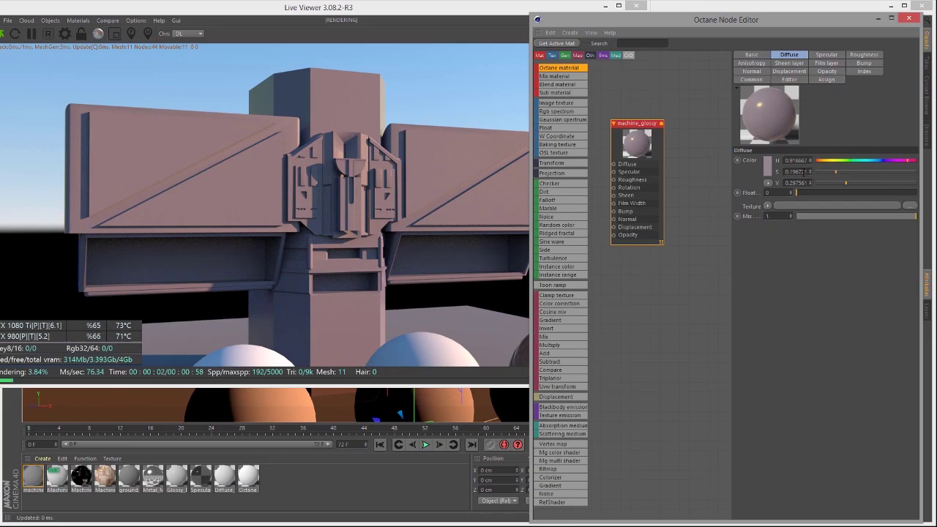
left_click_drag(839, 183, 822, 181)
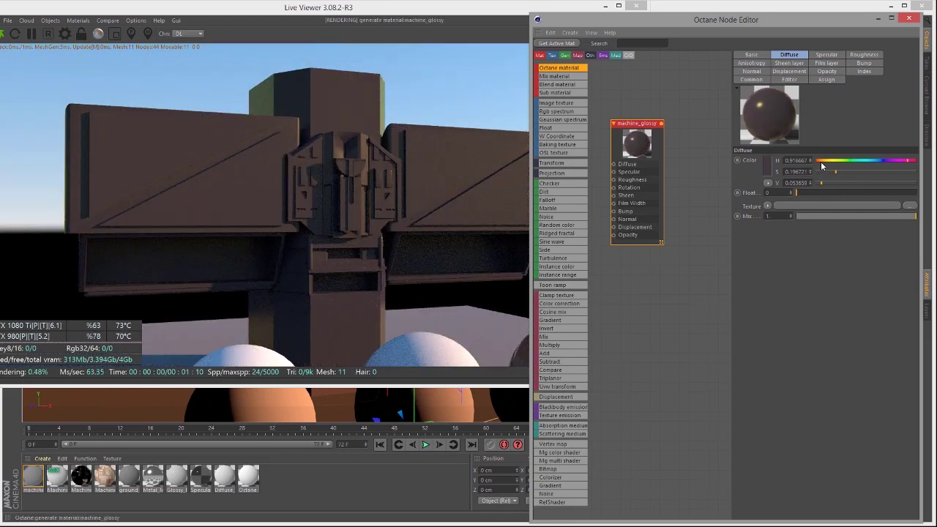
left_click(821, 162)
left_click(819, 183)
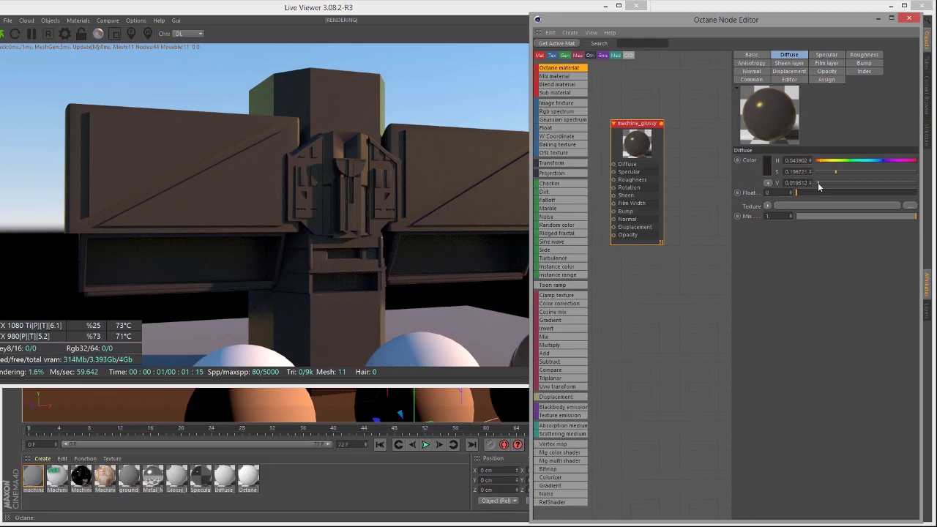
left_click(303, 215)
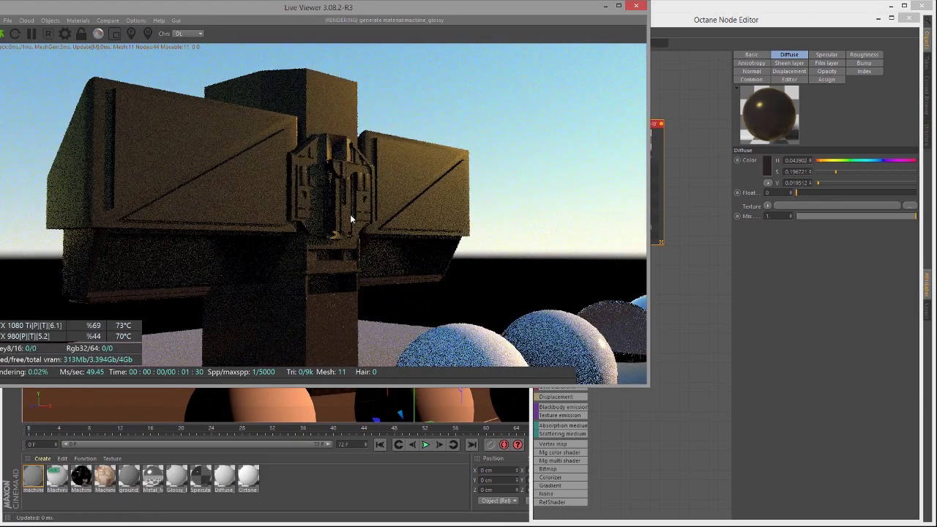
left_click_drag(350, 218, 355, 206)
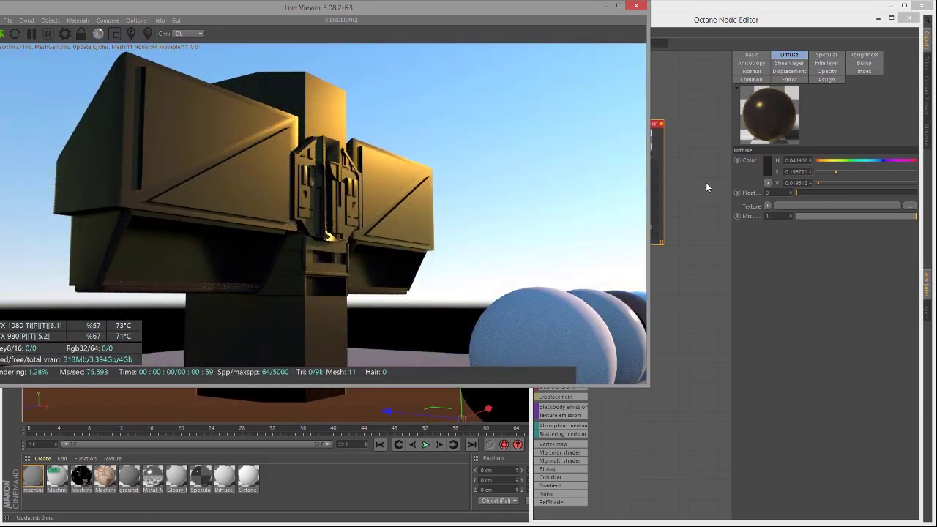
Return the specular color of machine_glossy to white by setting its saturation to 0, and check the highlights
left_click(827, 56)
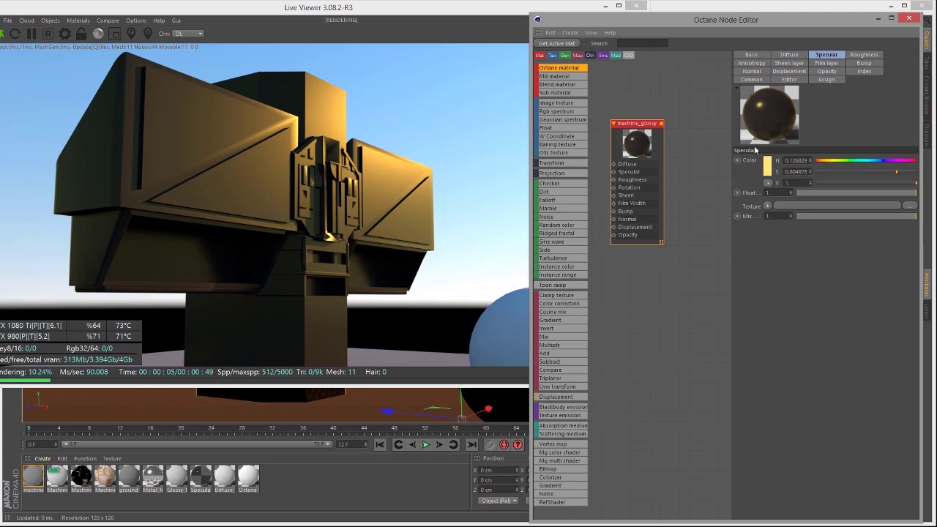
left_click_drag(441, 168, 410, 100)
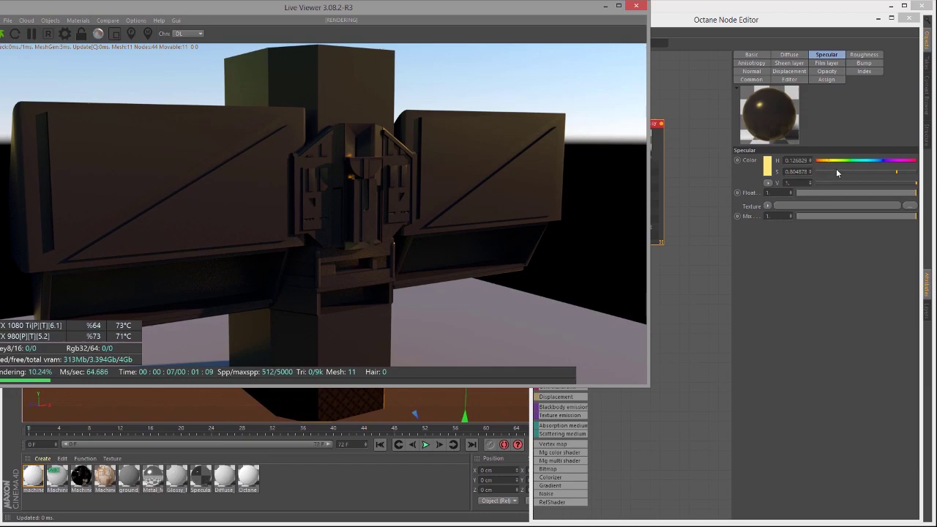
left_click_drag(836, 171, 804, 173)
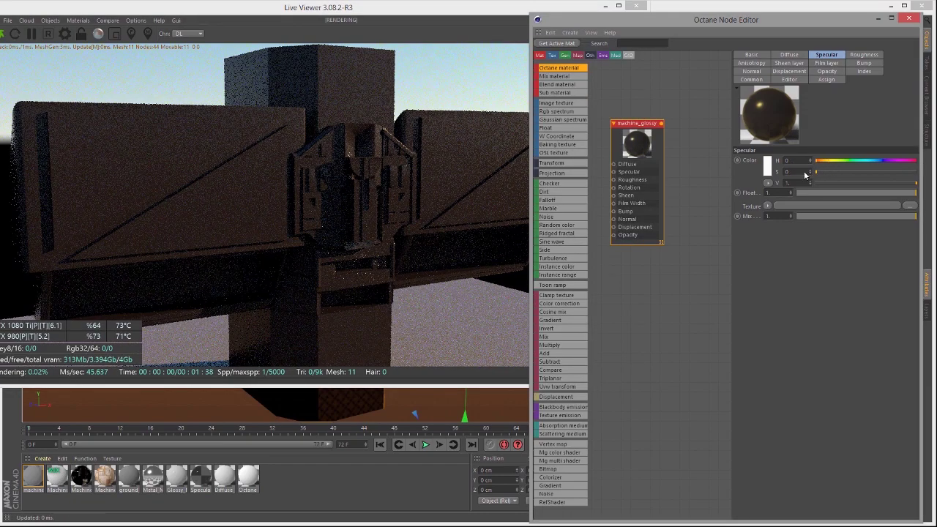
left_click(453, 186)
left_click_drag(440, 180, 445, 157)
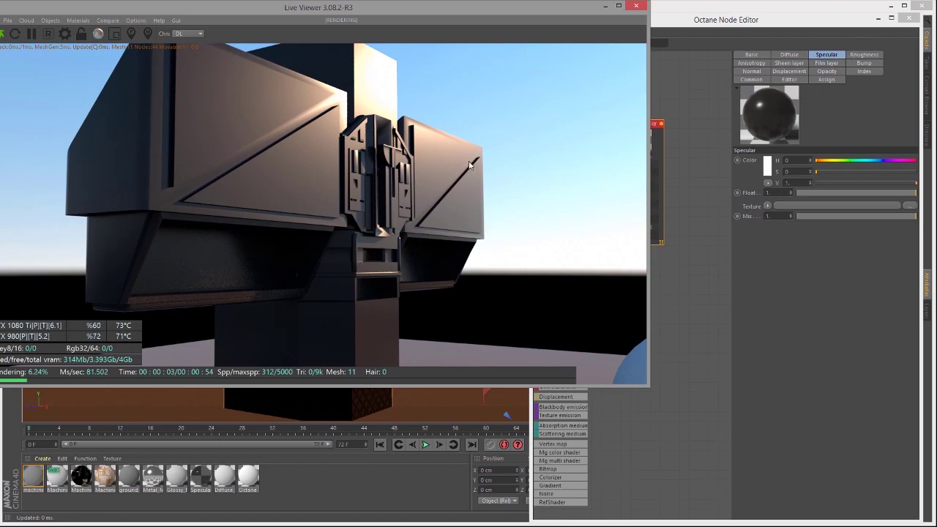
Make room beside the machine_glossy node, add an Image texture node there and set its type to Float
left_click(855, 57)
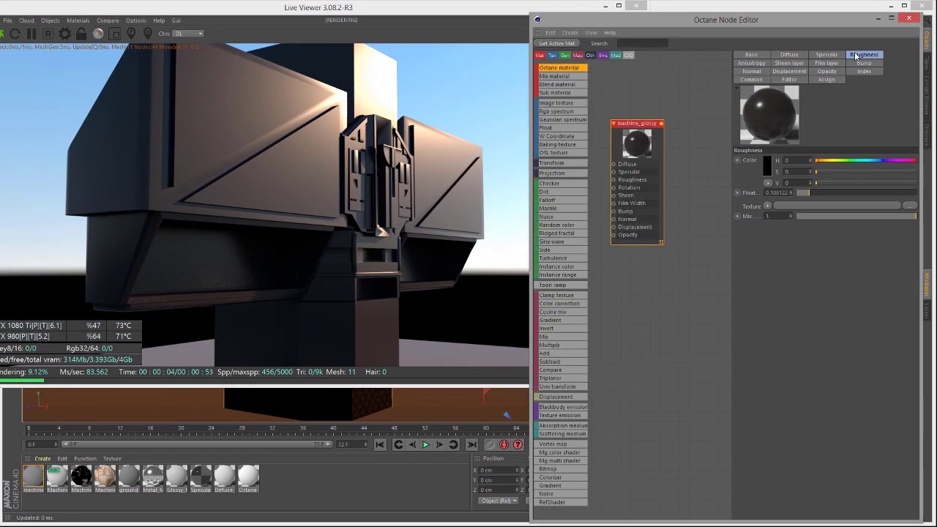
left_click_drag(630, 125, 680, 138)
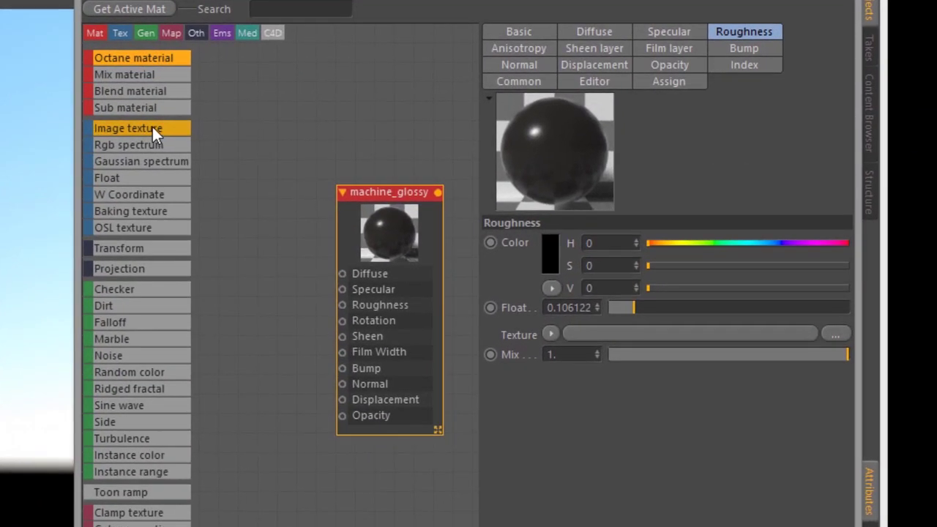
left_click(386, 114)
left_click_drag(270, 270, 272, 224)
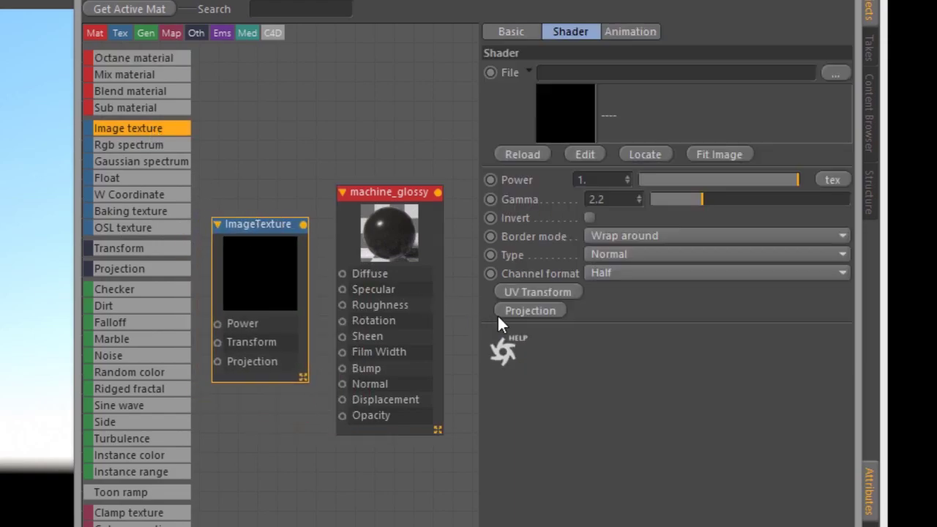
left_click(608, 257)
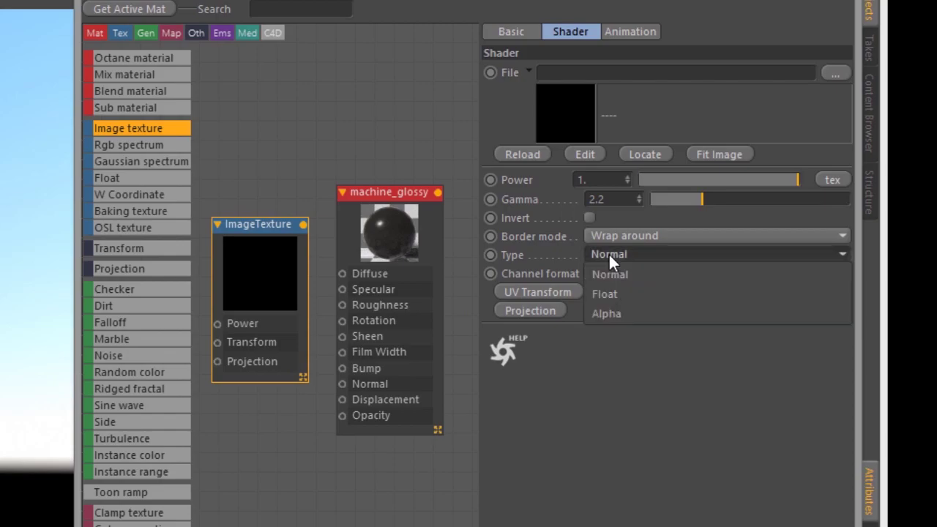
left_click(602, 296)
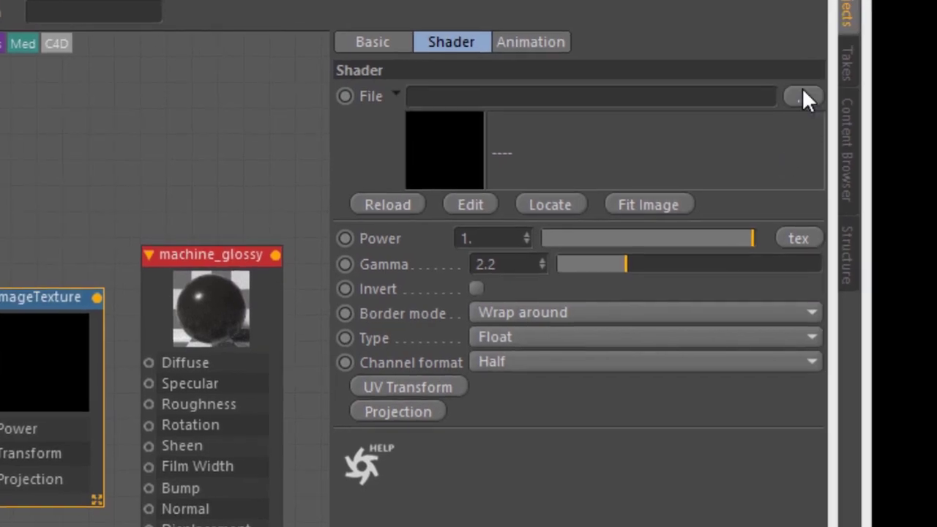
Load bigBarMachine_1001_Roughness.png into the Image texture node without copying it to the project location
left_click(803, 98)
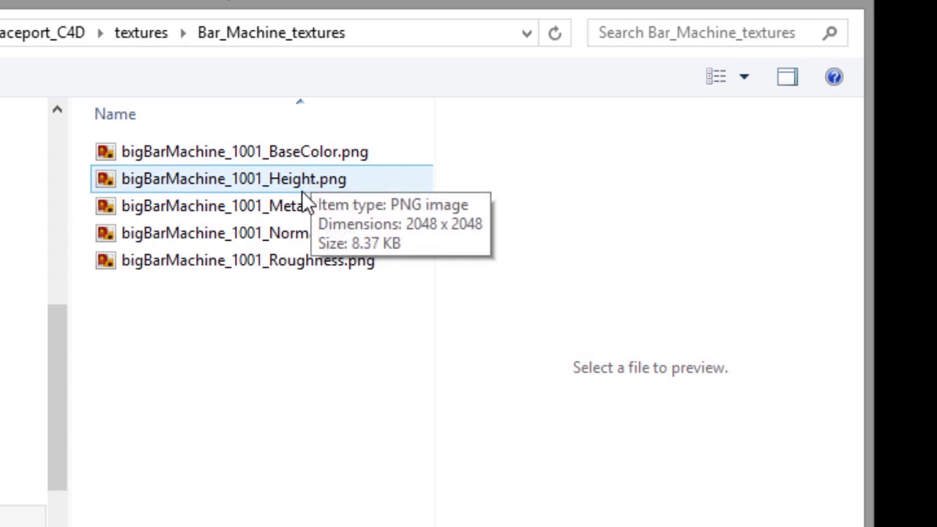
left_click(341, 265)
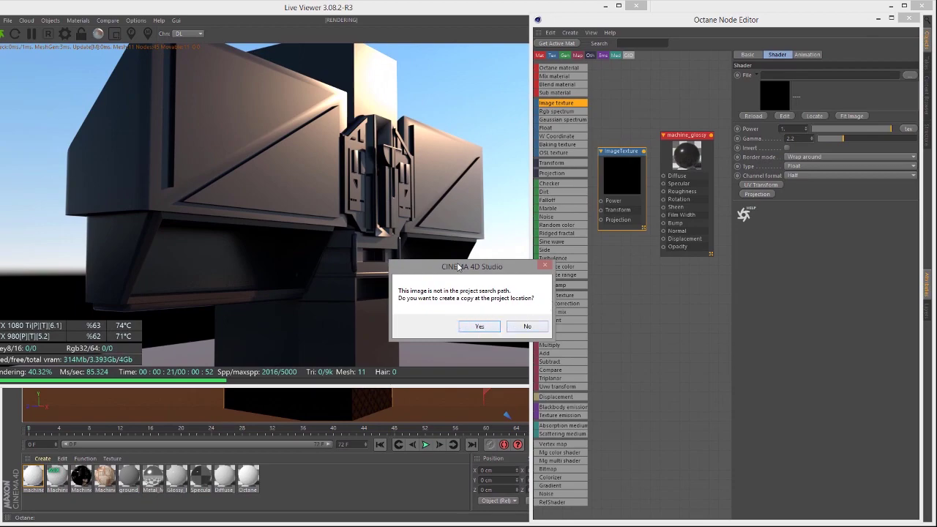
left_click_drag(458, 268, 507, 156)
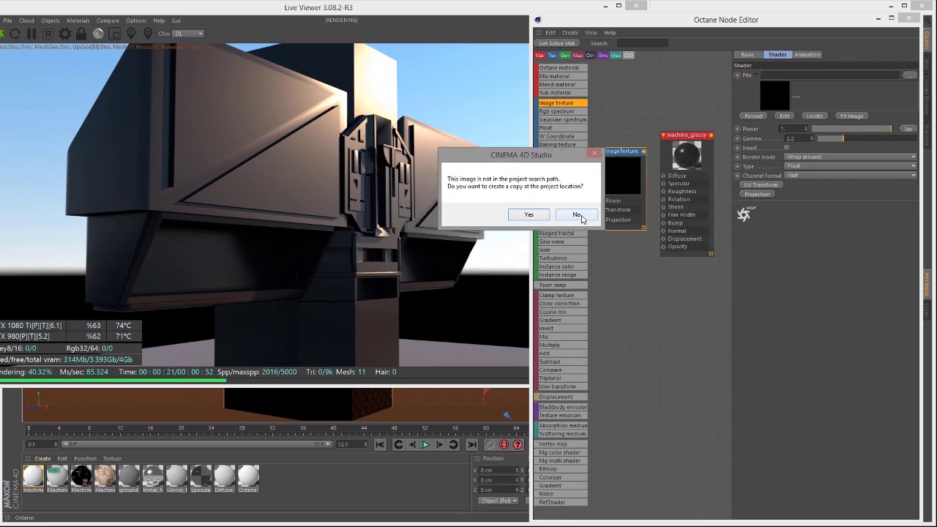
left_click(577, 215)
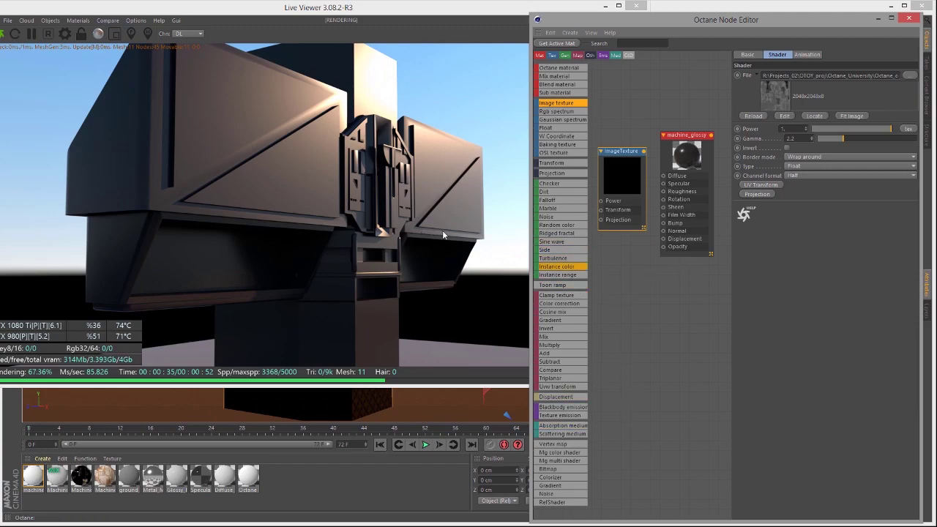
Connect the Image texture to the Roughness input of machine_glossy and inspect the reflections from several angles
left_click_drag(621, 155, 665, 192)
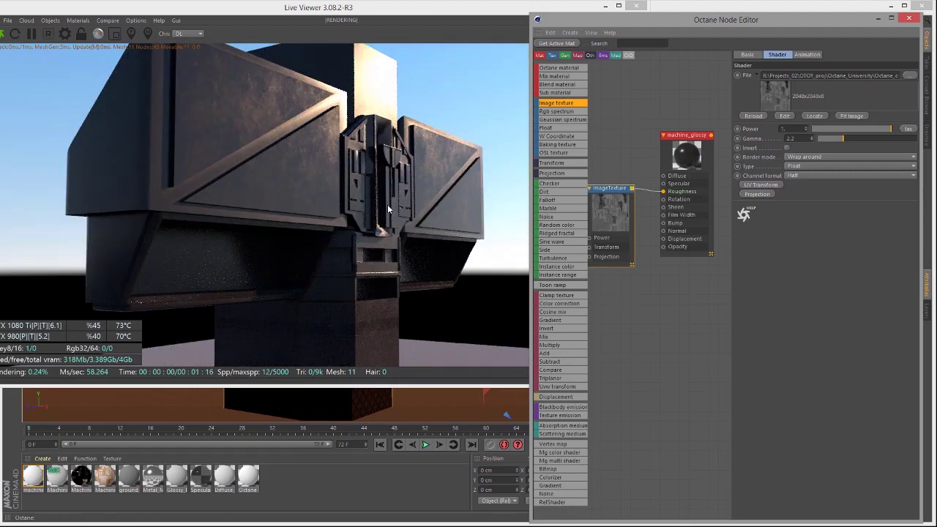
mouse_move(388, 210)
left_mouse_down()
mouse_move(381, 222)
mouse_move(383, 201)
mouse_move(366, 200)
mouse_move(428, 218)
mouse_move(359, 227)
mouse_move(287, 205)
mouse_move(249, 212)
mouse_move(285, 203)
mouse_move(308, 226)
mouse_move(373, 251)
mouse_move(272, 215)
mouse_move(247, 192)
mouse_move(329, 207)
mouse_move(339, 188)
mouse_move(370, 192)
mouse_move(464, 226)
mouse_move(401, 247)
mouse_move(396, 212)
left_mouse_up()
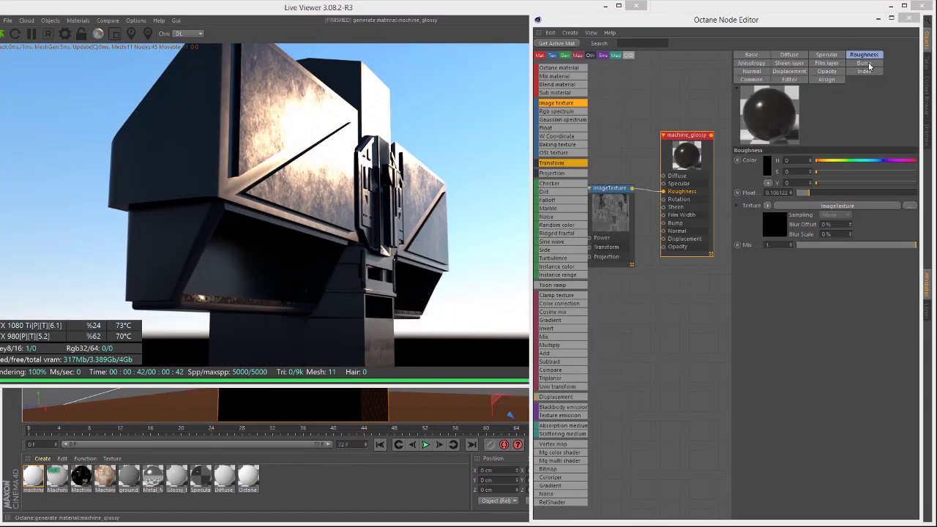
left_click(752, 63)
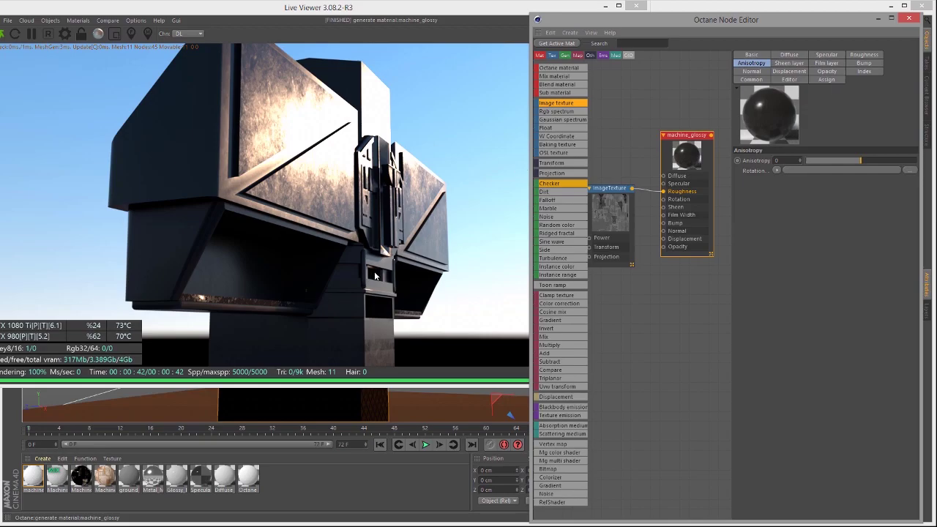
left_click_drag(375, 276, 339, 271)
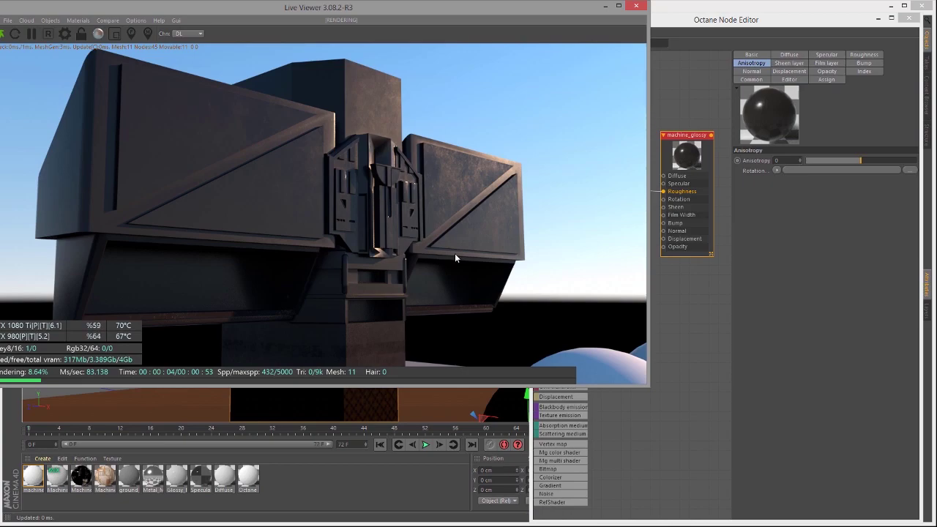
left_click_drag(454, 253, 460, 258)
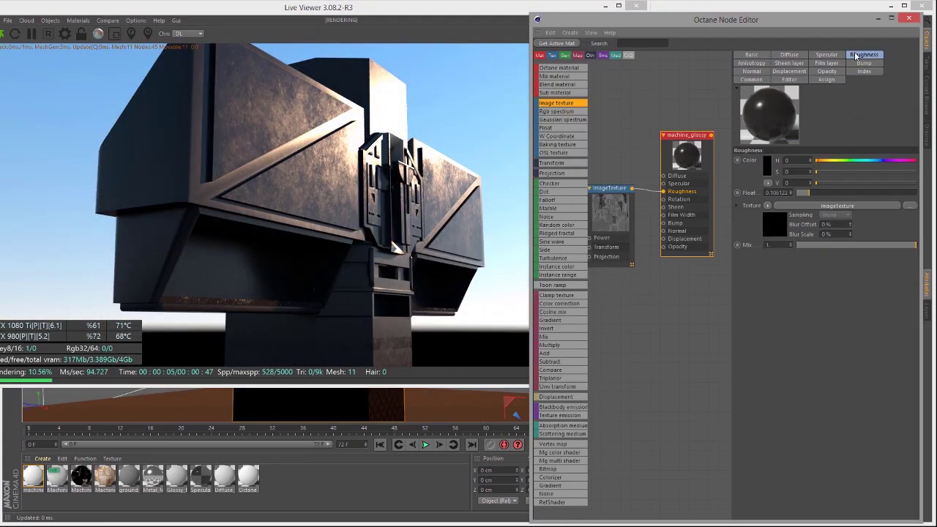
Clear the roughness texture of machine_glossy and set its anisotropy to about 0.681
left_click(767, 205)
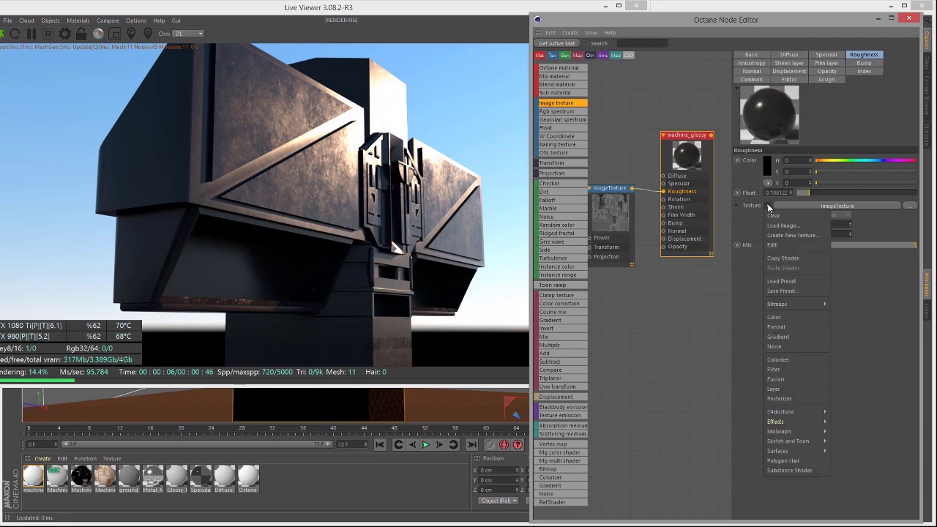
left_click(773, 213)
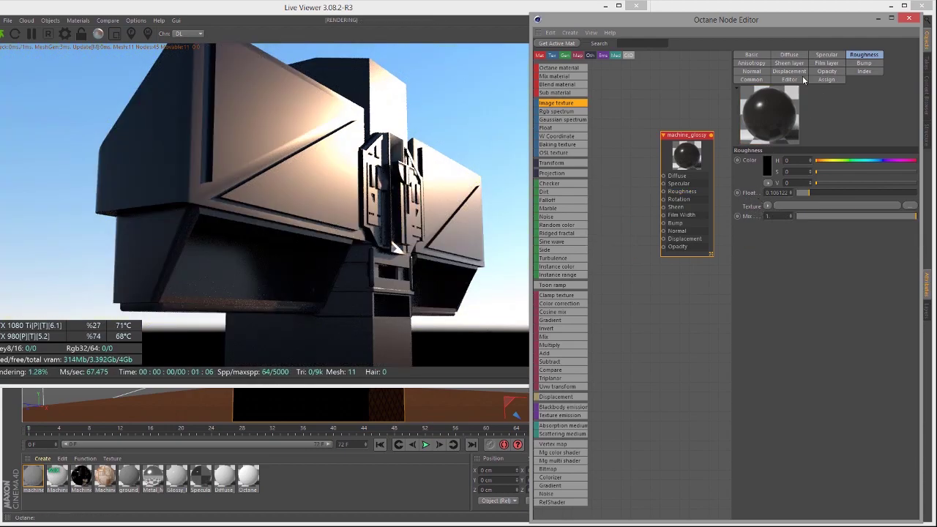
left_click(752, 64)
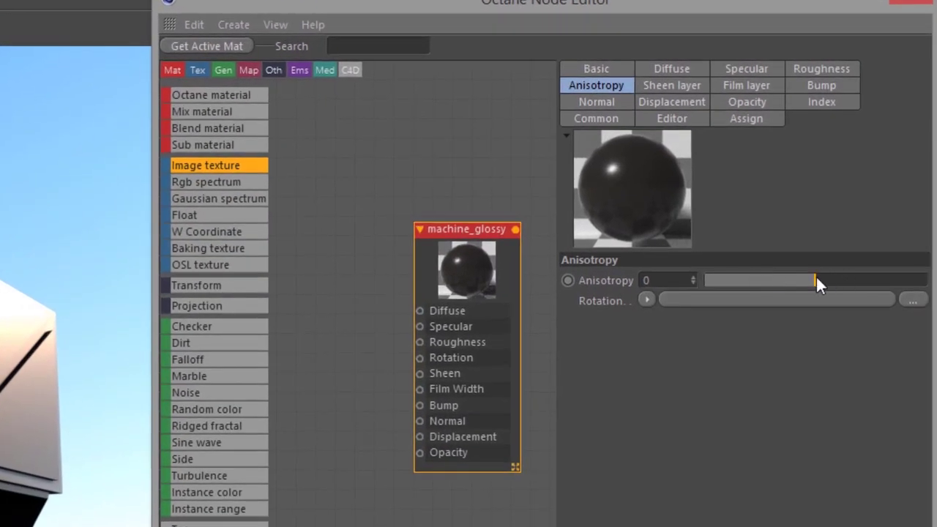
mouse_move(816, 277)
left_mouse_down()
mouse_move(897, 278)
mouse_move(750, 279)
mouse_move(890, 287)
left_mouse_up()
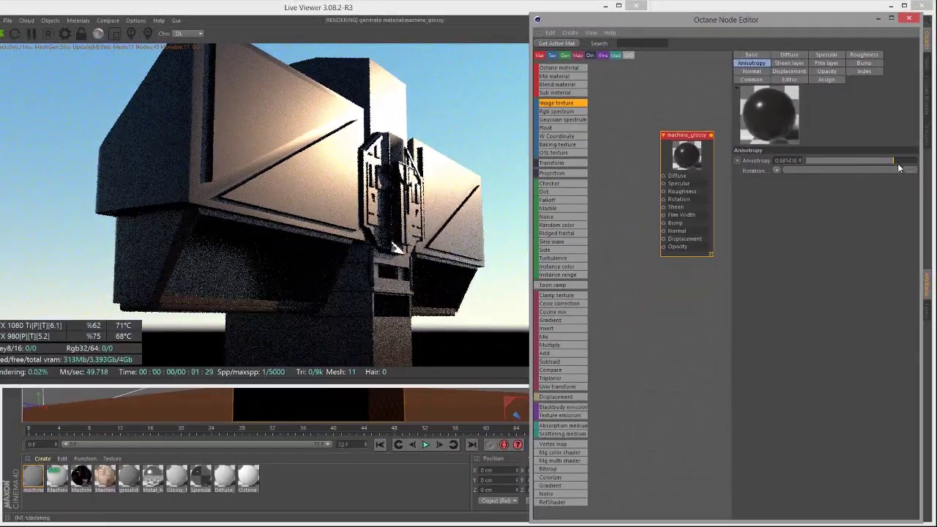
left_click(382, 169)
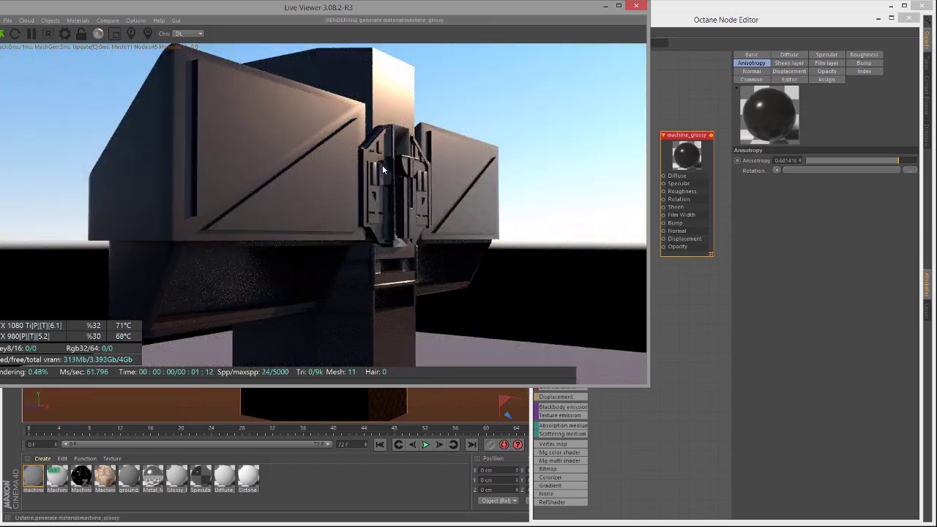
middle_click_drag(382, 169, 375, 161)
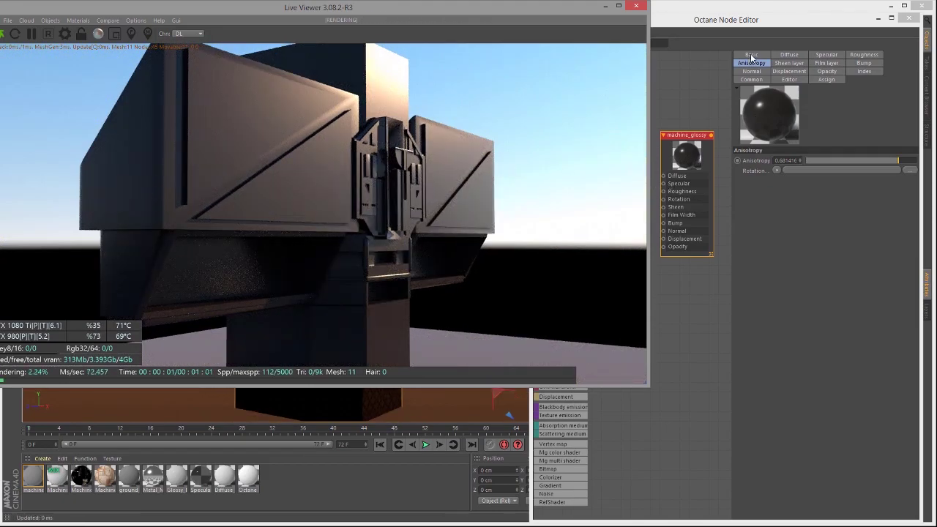
Set the BRDF model of machine_glossy to Beckmann and check the model in the live render
left_click(751, 57)
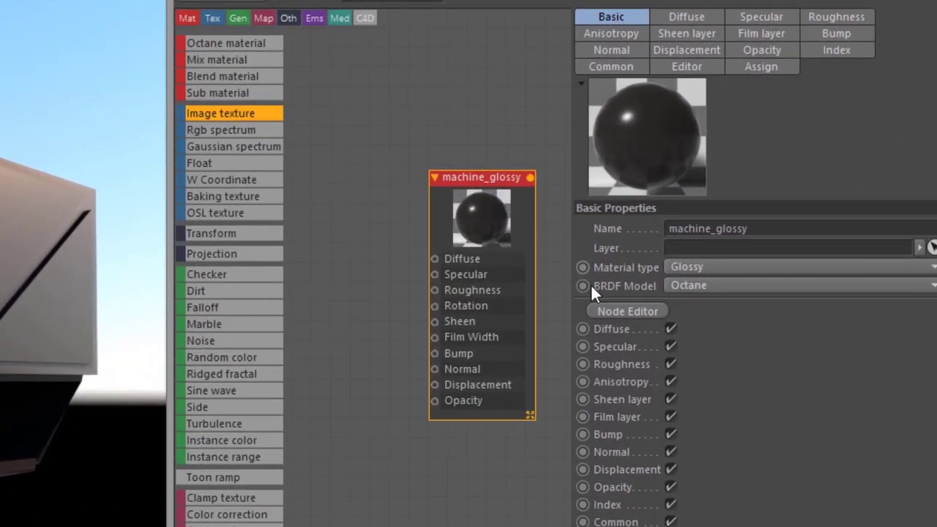
left_click(707, 285)
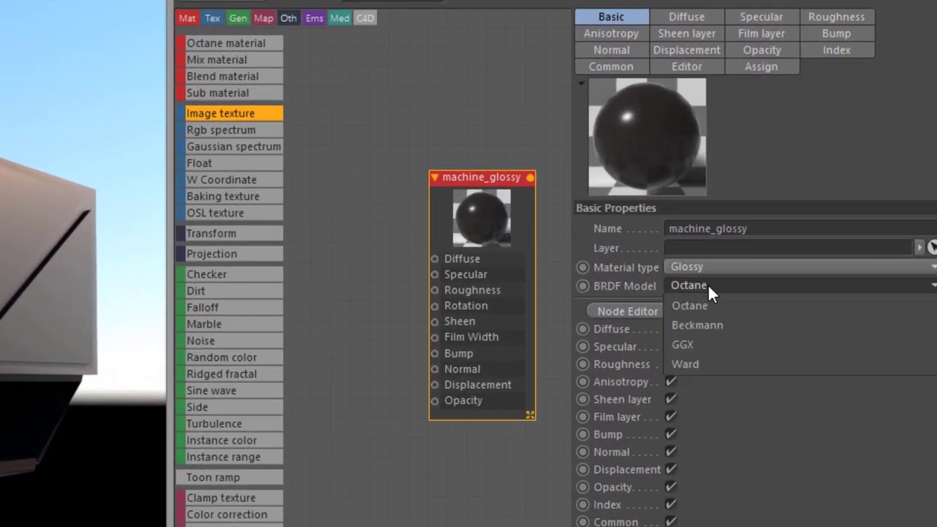
left_click(678, 324)
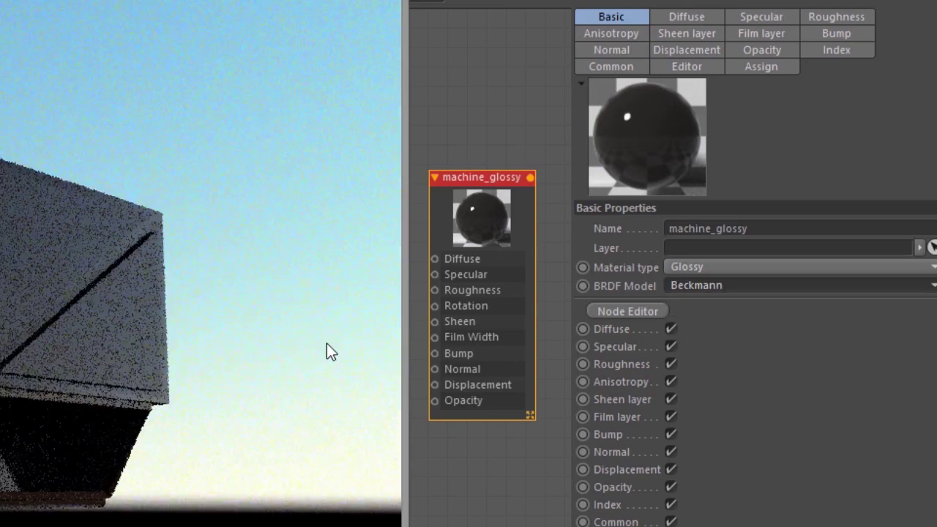
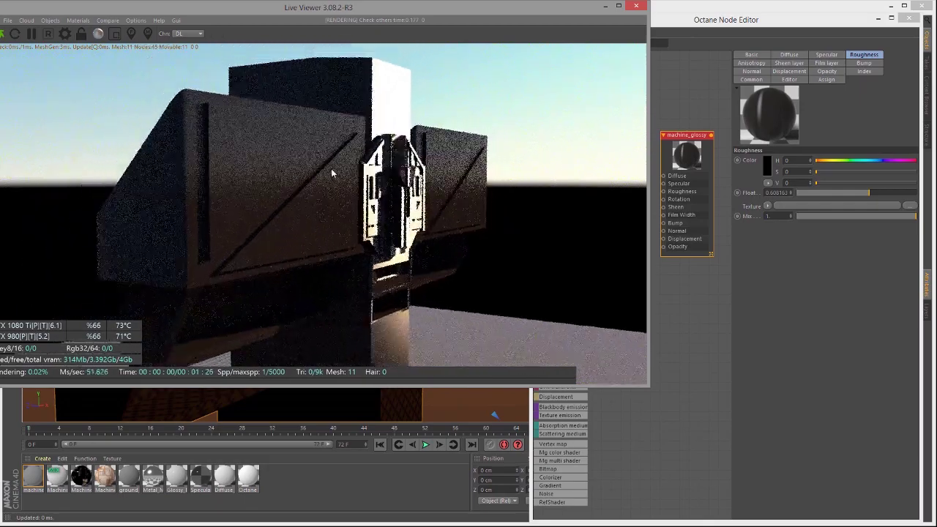
scroll(331, 172, "down", 3)
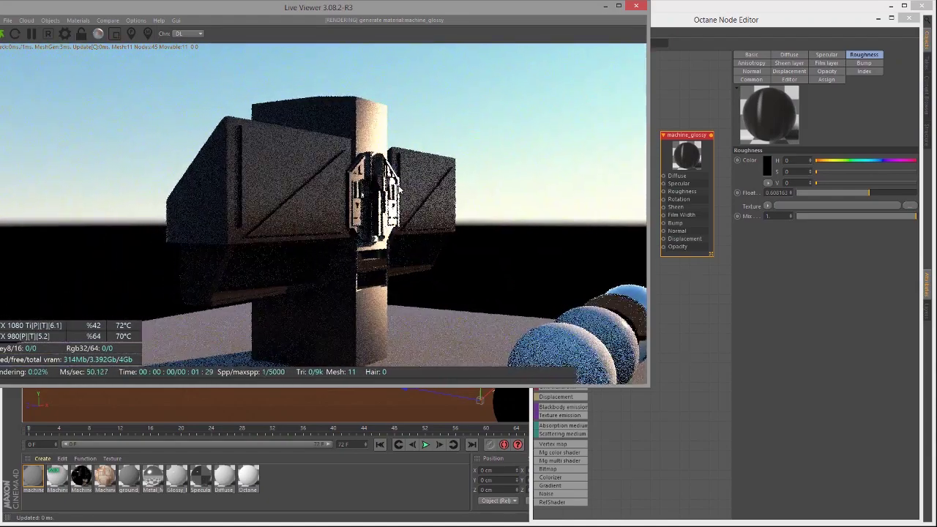
Compare anisotropy directions on machine_glossy by setting about -0.673 and finishing at about 0.628
left_click(760, 64)
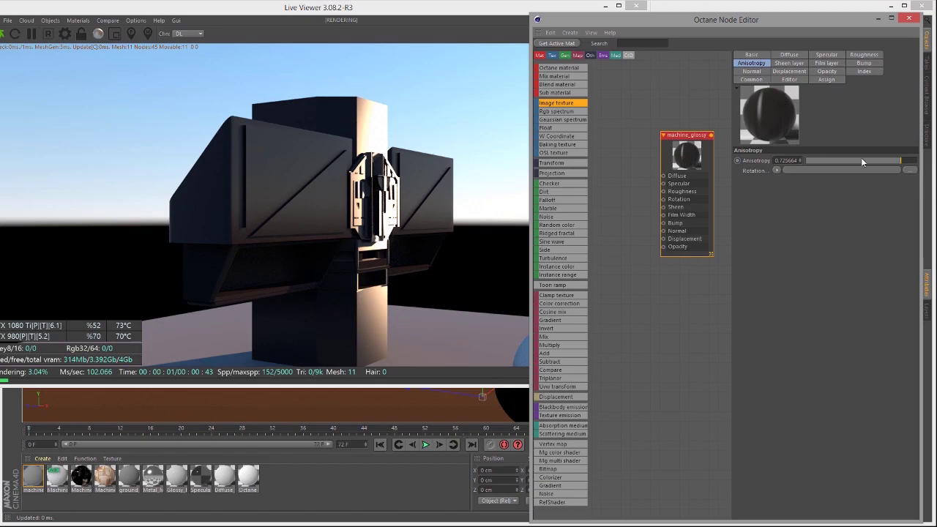
left_click_drag(887, 161, 823, 168)
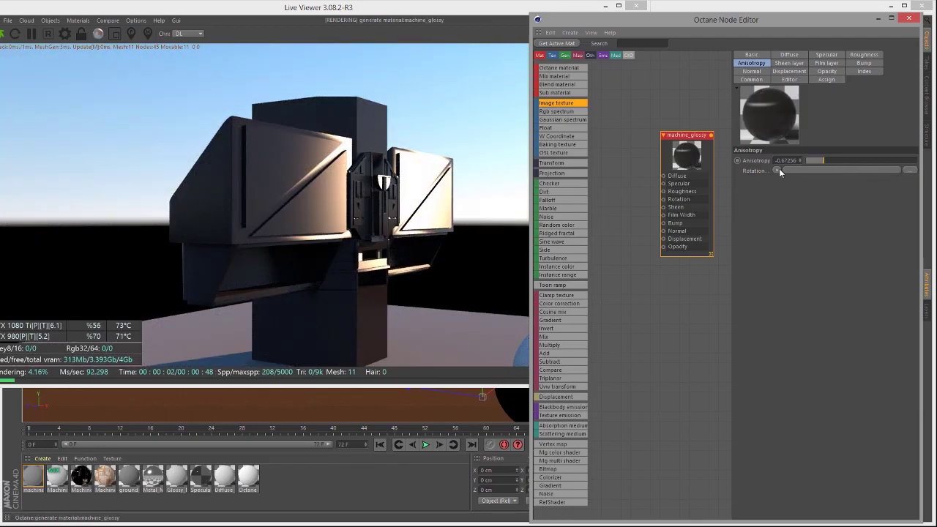
left_click_drag(813, 160, 892, 165)
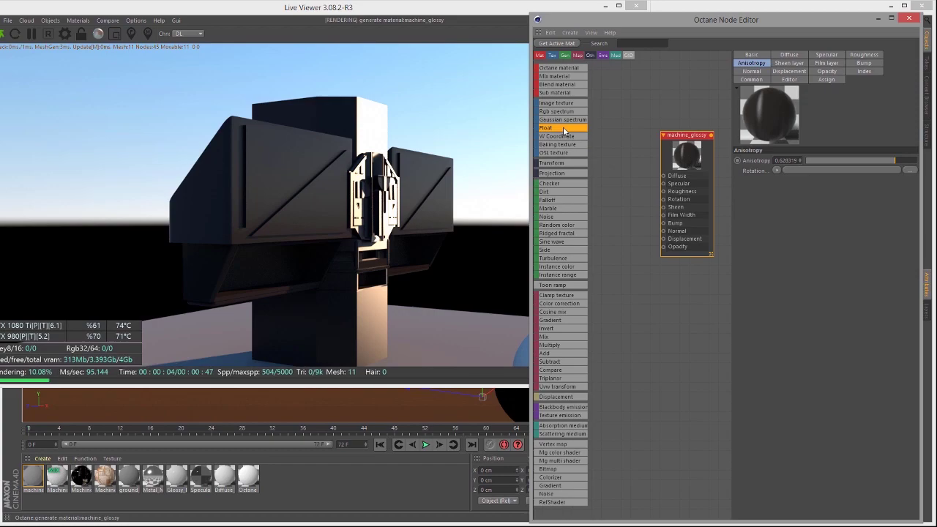
Add a Float texture node, connect it to the Rotation input of machine_glossy and set it to about 0.566
left_click_drag(611, 173, 612, 208)
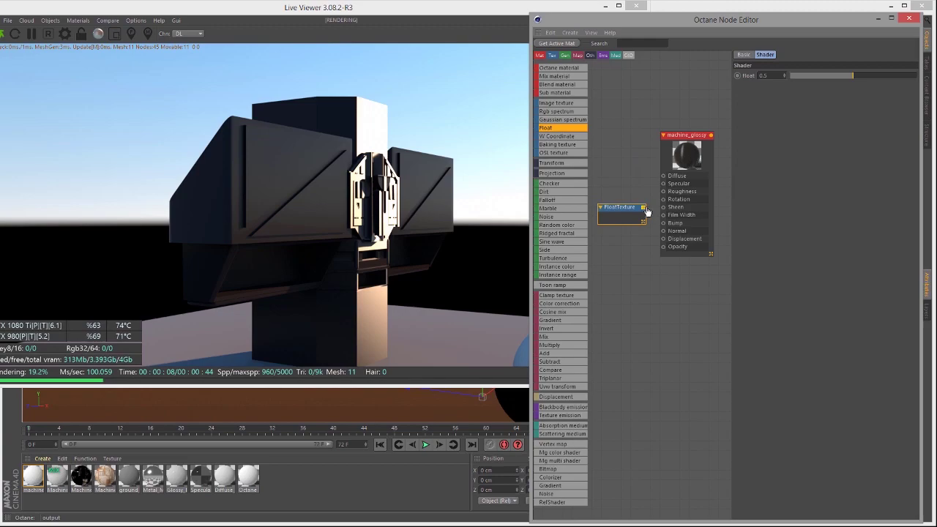
left_click_drag(664, 204, 664, 199)
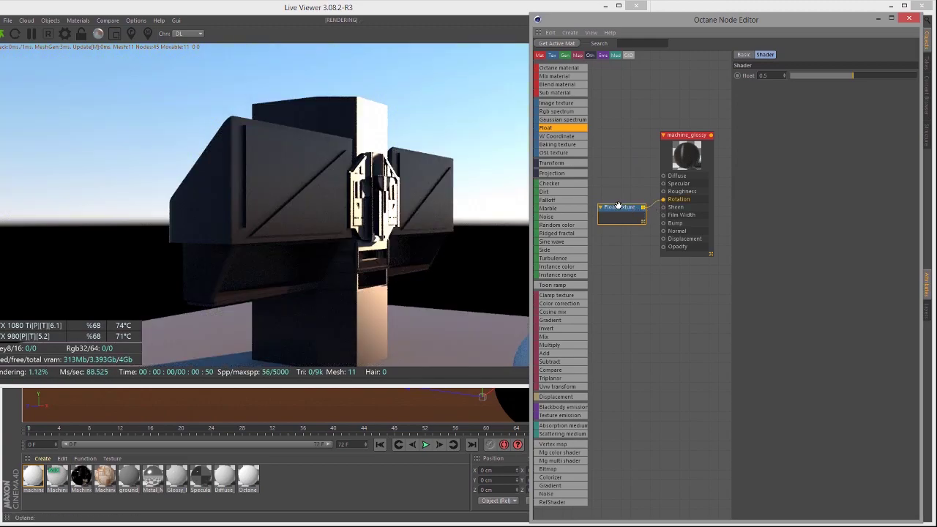
mouse_move(849, 74)
left_mouse_down()
mouse_move(835, 75)
mouse_move(861, 78)
left_mouse_up()
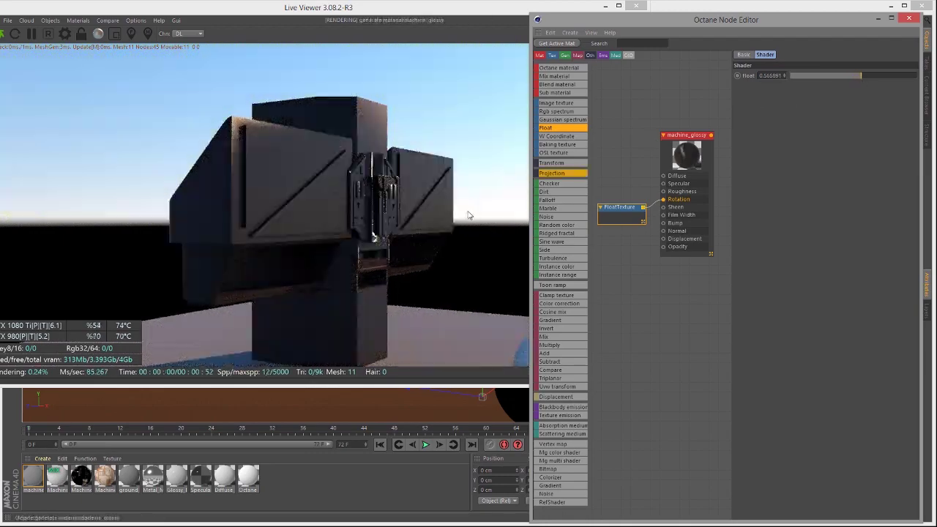
left_click(466, 215)
scroll(451, 213, "up", 3)
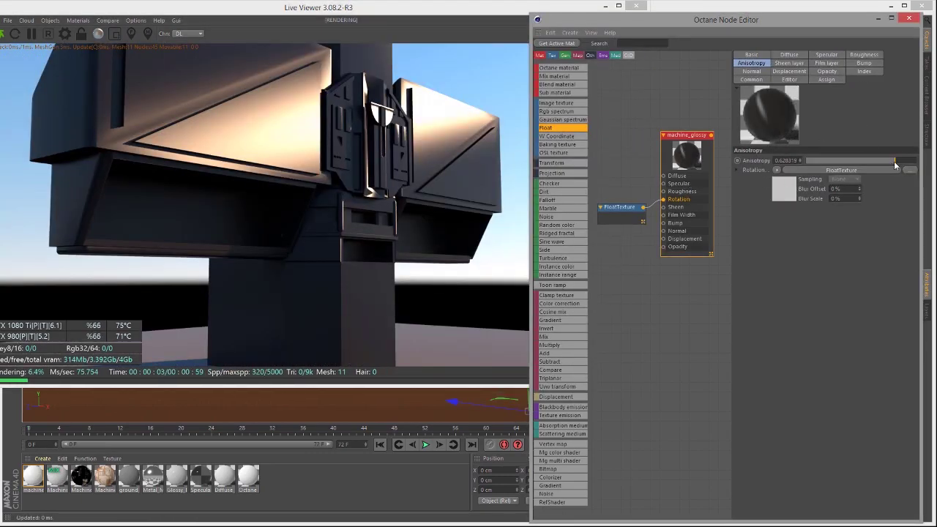
Raise the anisotropy of machine_glossy to about 0.823 and set the rotation Float texture to about 0.535
left_click_drag(894, 161, 907, 162)
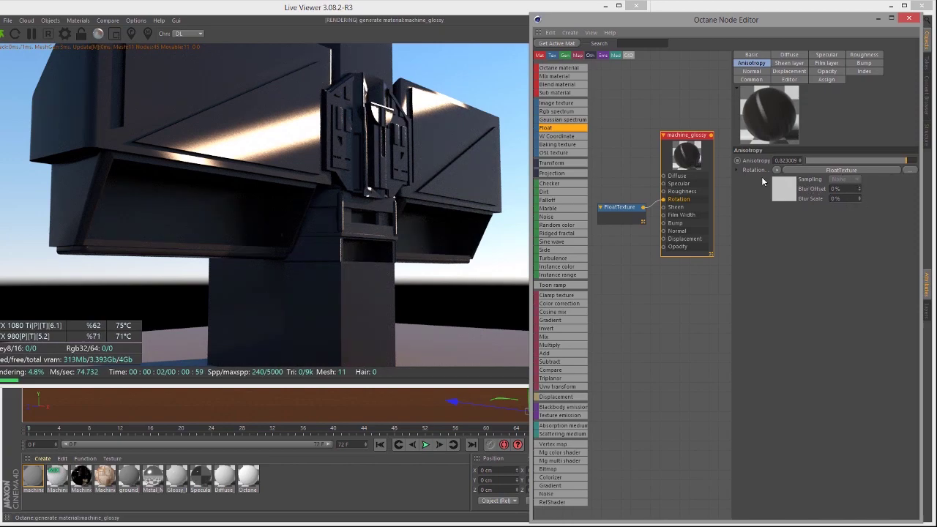
left_click(613, 208)
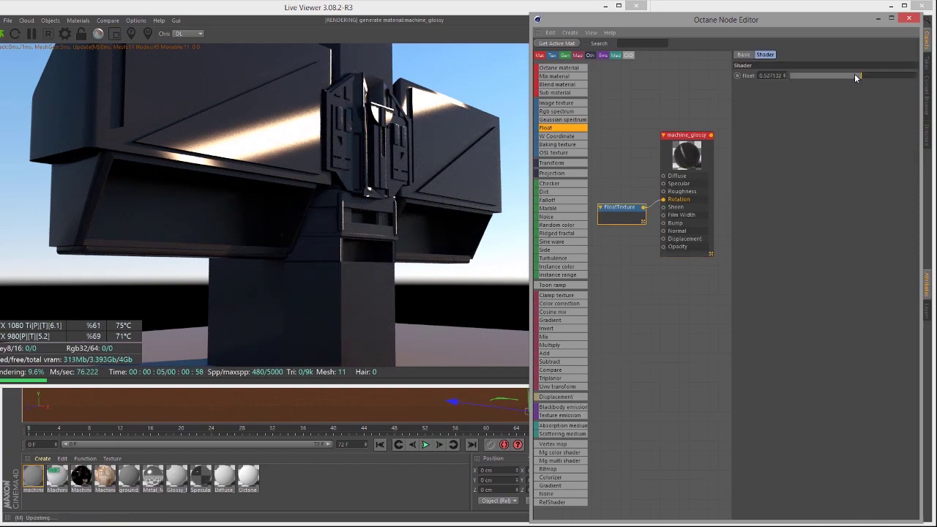
mouse_move(855, 73)
left_mouse_down()
mouse_move(847, 75)
mouse_move(895, 82)
mouse_move(857, 85)
left_mouse_up()
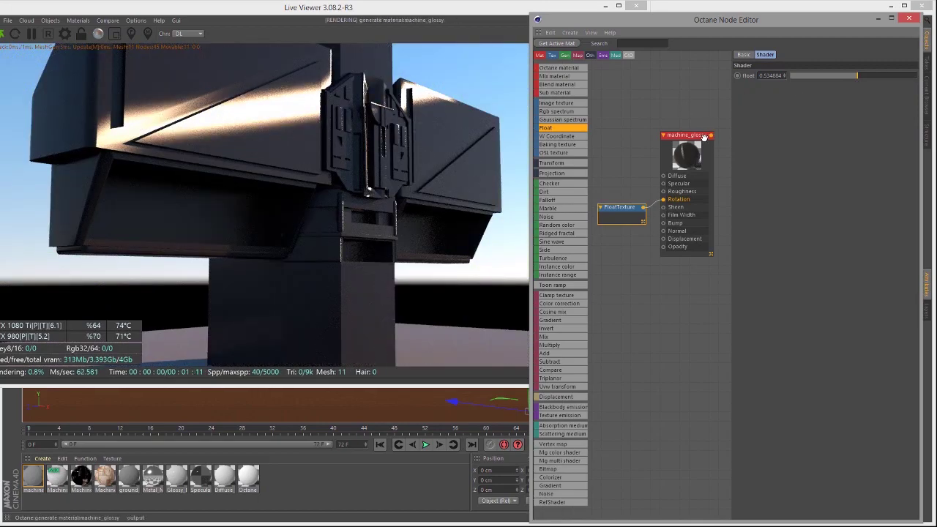
Set the BRDF model of machine_glossy to GGX and inspect the highlights in the live render
left_click(704, 137)
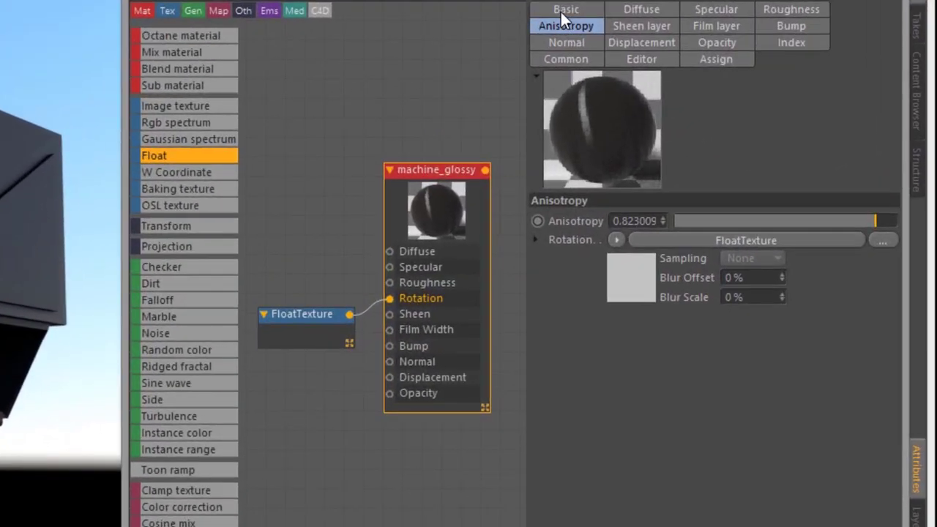
left_click(752, 55)
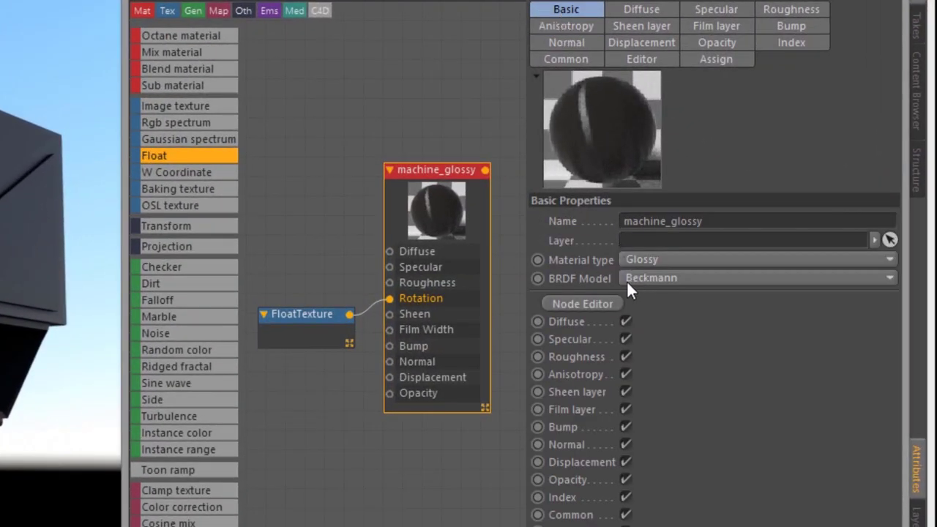
left_click(656, 279)
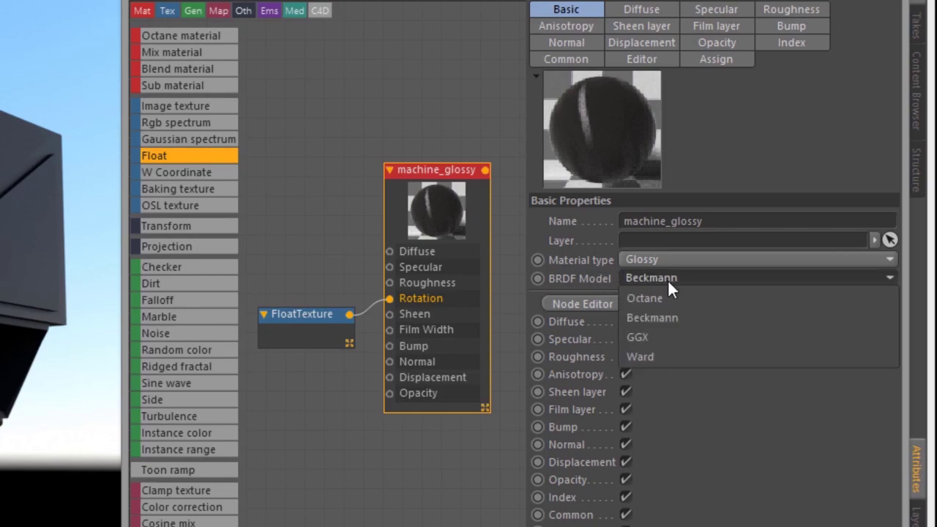
left_click(658, 337)
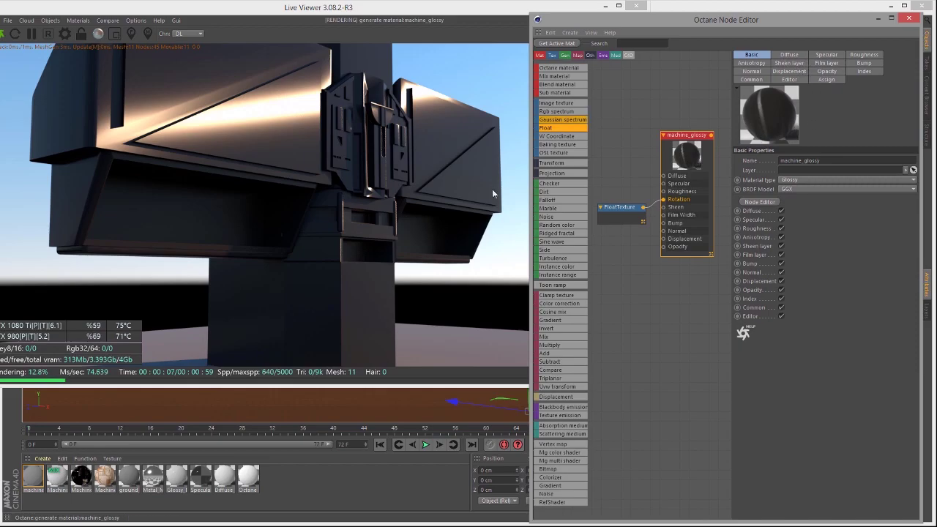
left_click(423, 198)
middle_click_drag(423, 198, 425, 218)
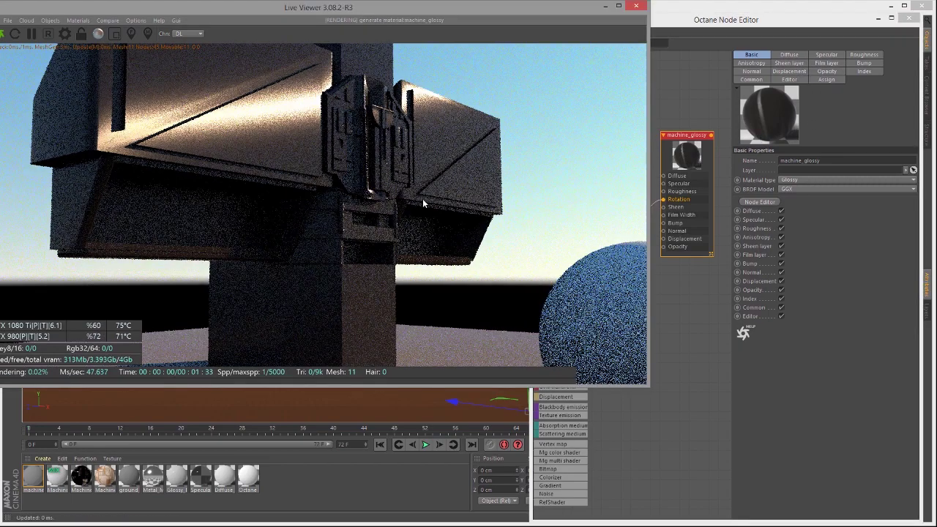
Move the live render window clear of the node graph and add an Image texture node below the Float texture
mouse_move(424, 217)
left_mouse_down()
mouse_move(432, 236)
mouse_move(428, 223)
left_mouse_up()
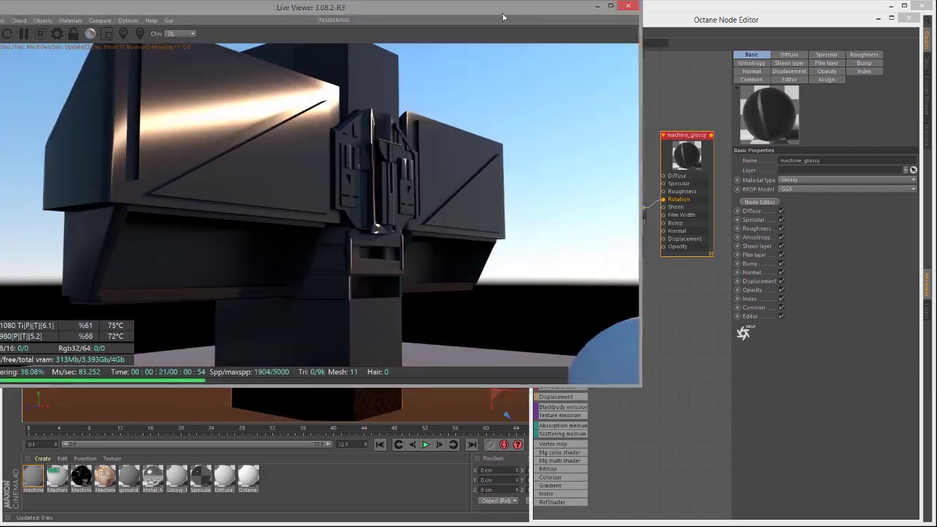
left_click_drag(516, 8, 426, 9)
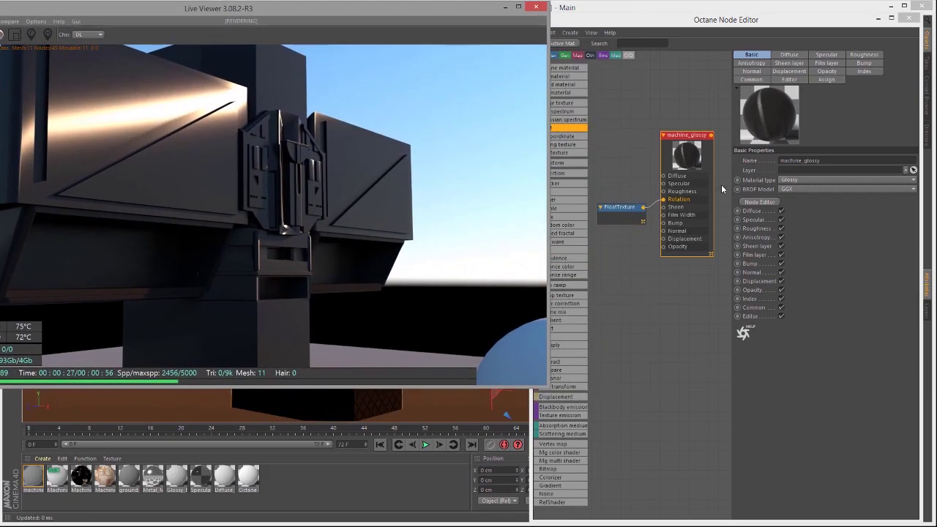
right_click_drag(673, 246, 632, 242, "alt")
middle_click_drag(632, 241, 649, 235, "alt")
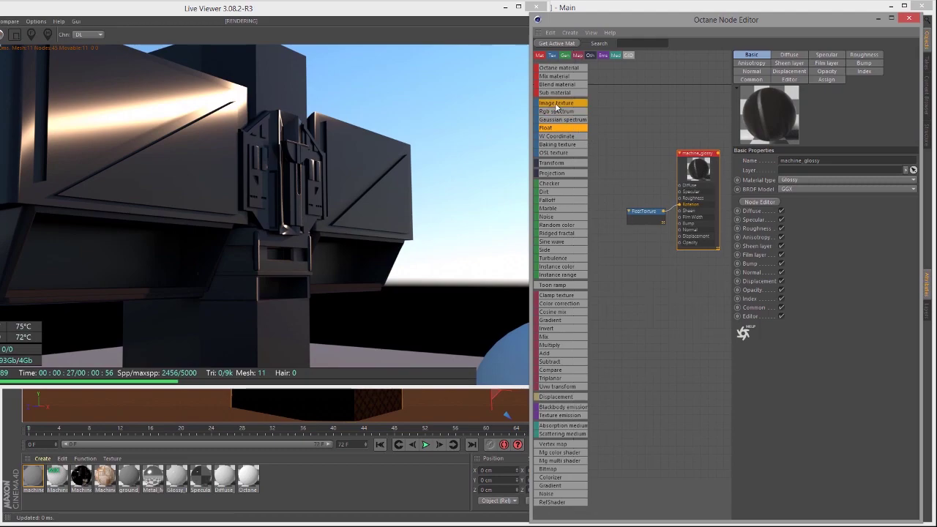
left_click_drag(557, 106, 584, 122)
left_click_drag(608, 249, 622, 248)
left_click(623, 245)
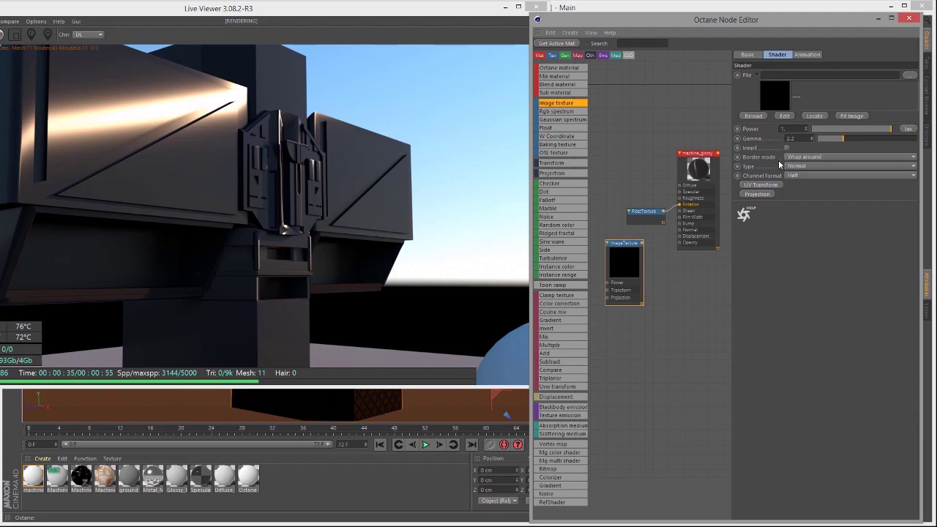
Set the Image texture's type to Float and load bigBarMachine_1001_Roughness.png without copying it to the project location
left_click(796, 167)
left_click(809, 185)
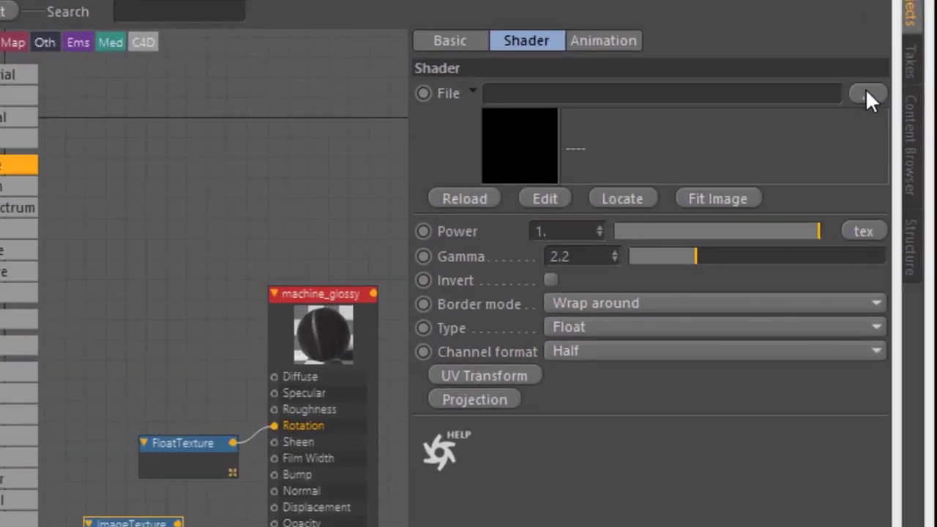
left_click(910, 76)
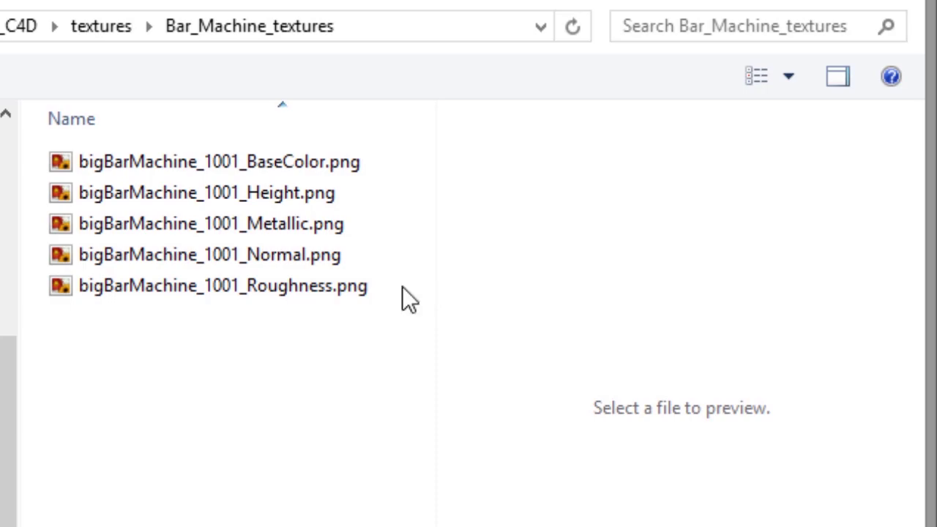
left_click(301, 299)
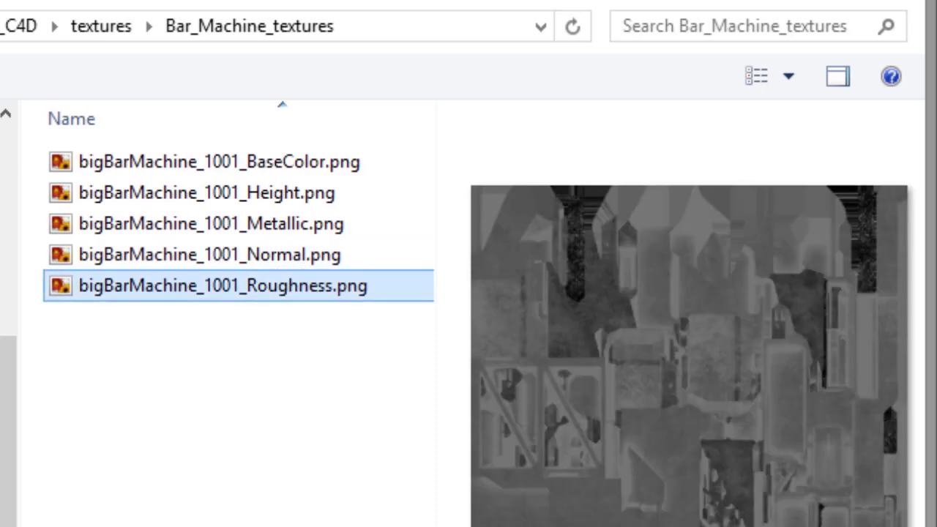
key("Return")
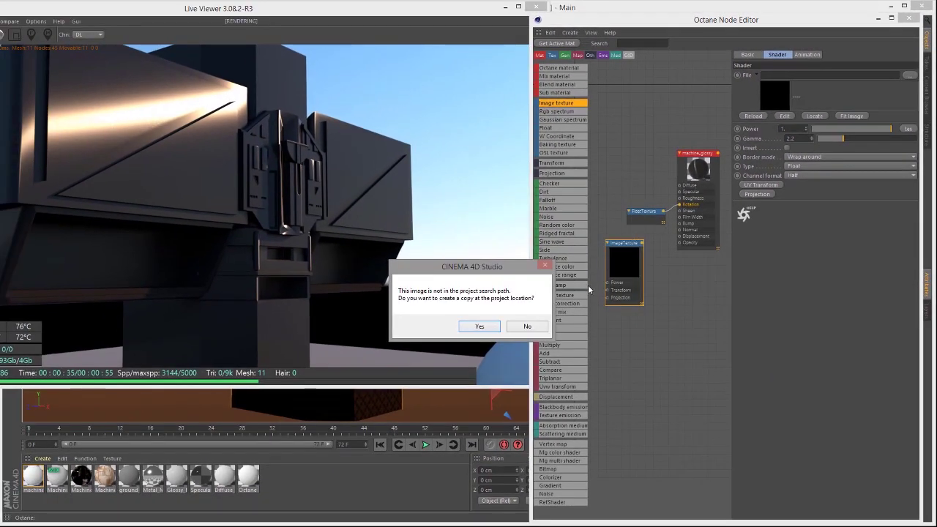
left_click(527, 326)
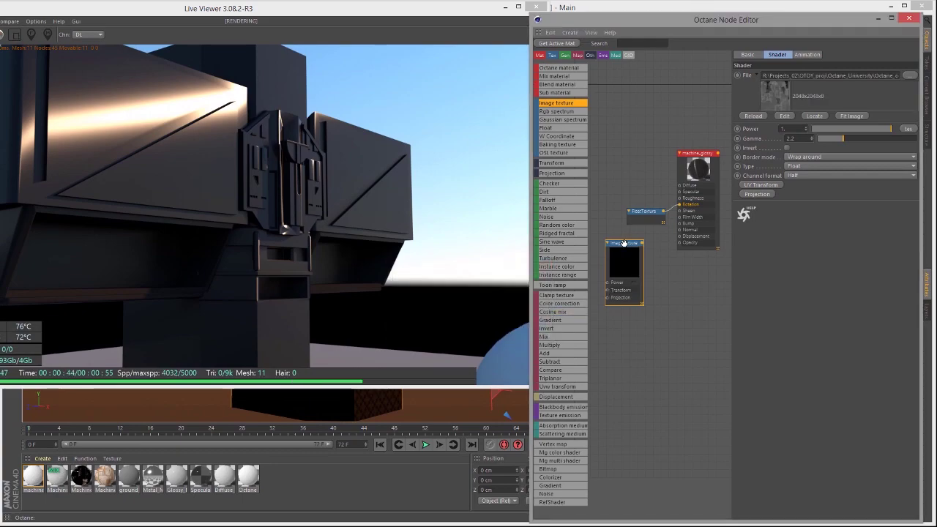
Connect the Image texture to the Rotation input of machine_glossy and inspect the highlights in the live render
left_click_drag(623, 243, 624, 235)
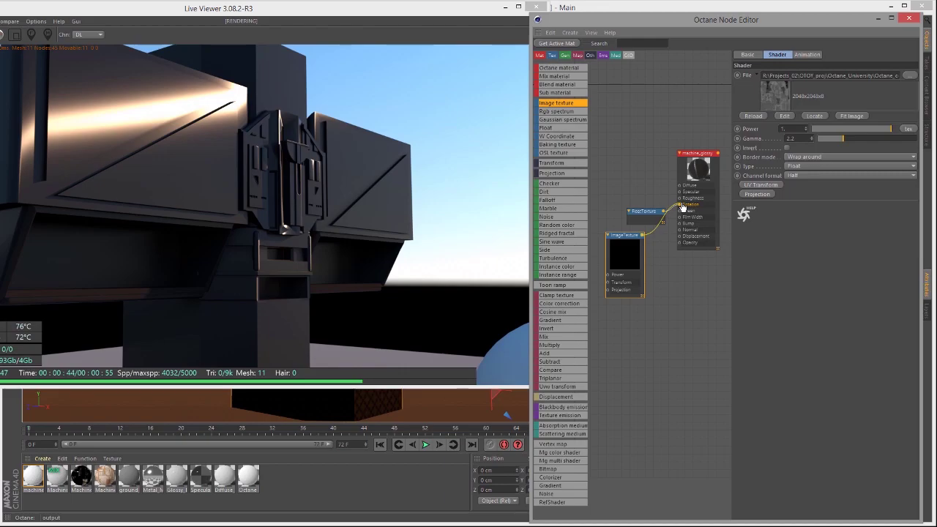
left_click_drag(682, 207, 680, 205)
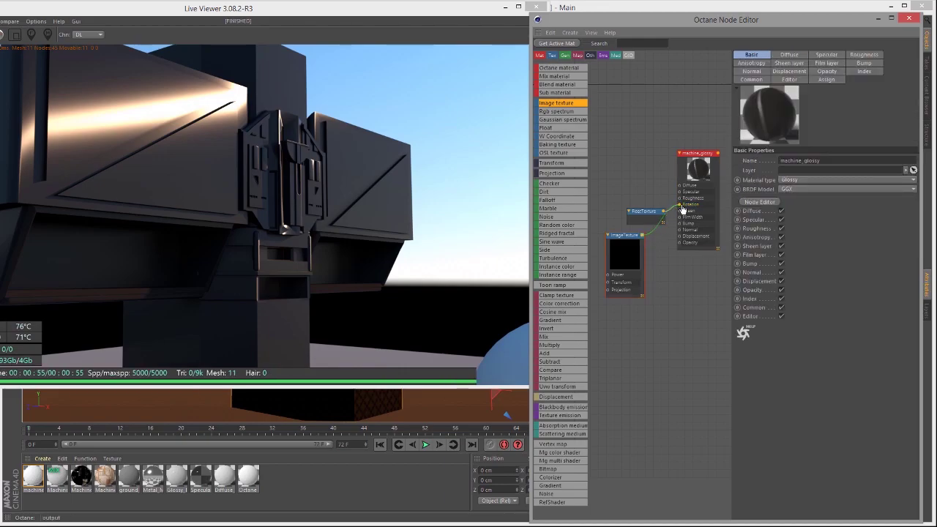
left_click(314, 272)
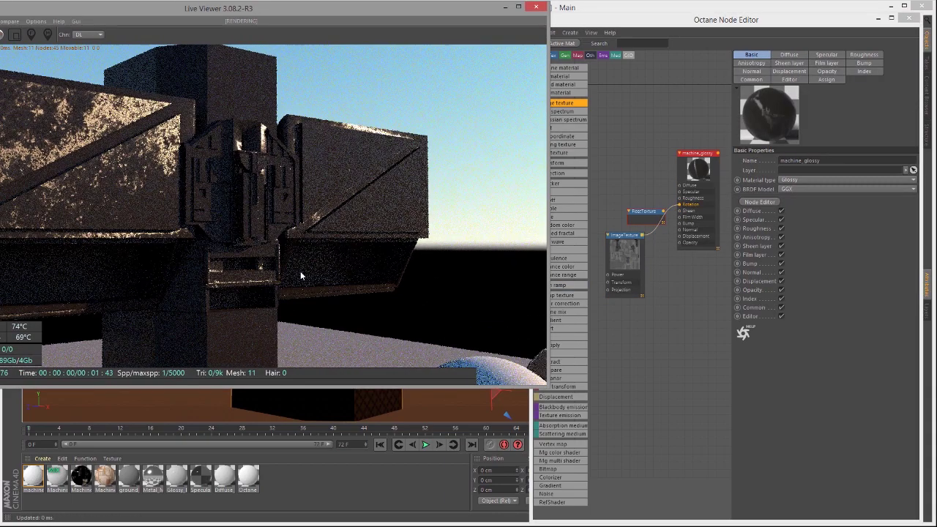
left_click_drag(301, 276, 358, 291)
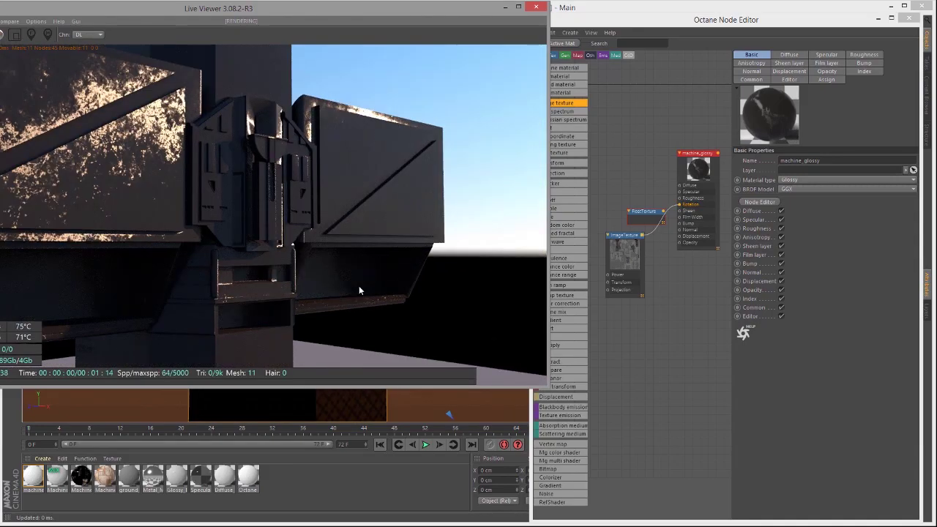
left_click_drag(292, 265, 316, 270)
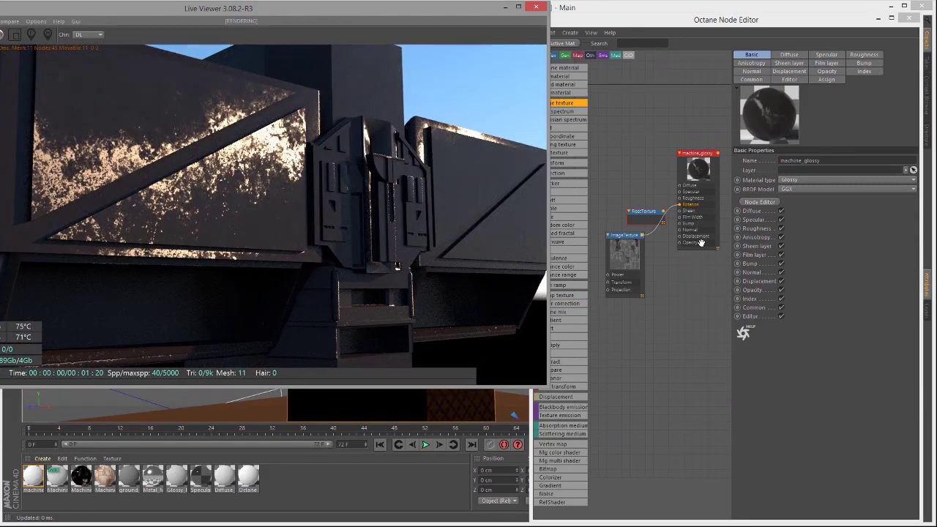
Disconnect the Image texture from the Rotation input of machine_glossy and set the material's anisotropy to 0
left_click_drag(626, 243, 630, 270)
left_click(664, 260)
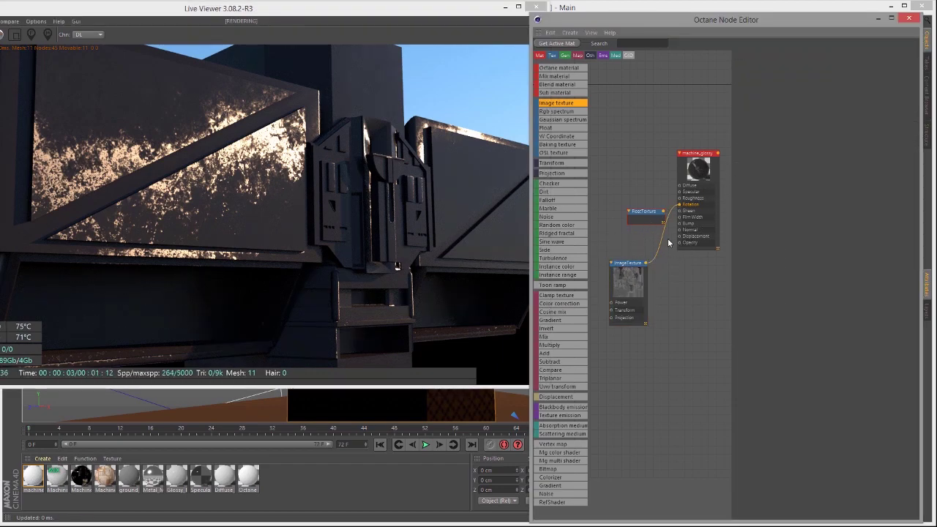
left_click_drag(680, 208, 657, 255)
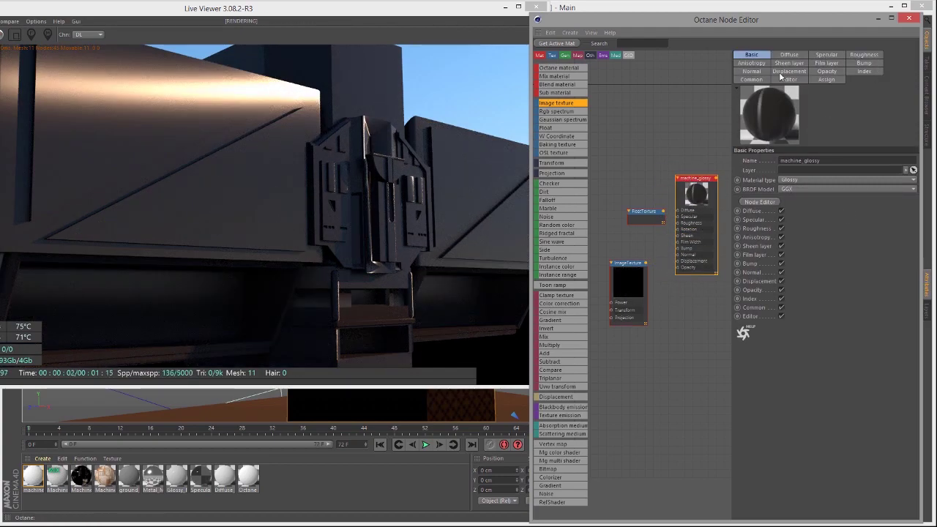
left_click(754, 63)
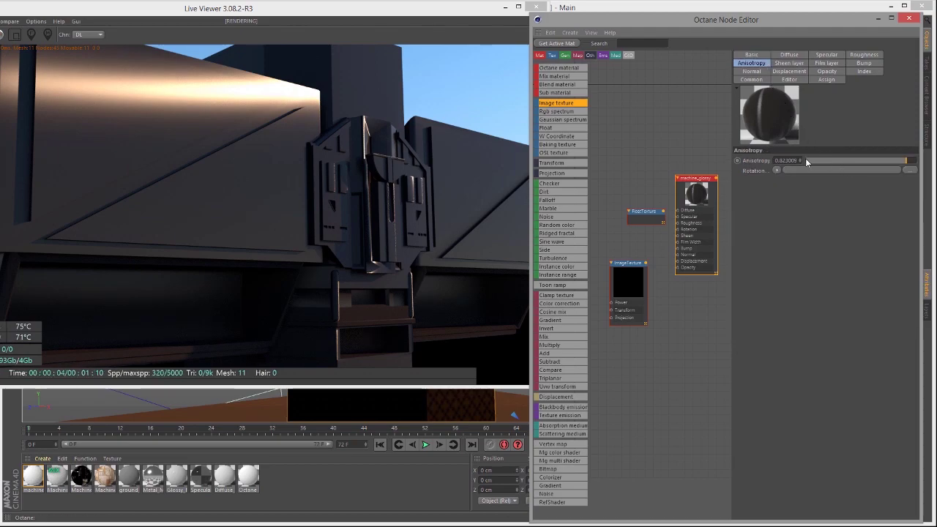
left_click_drag(798, 160, 716, 167)
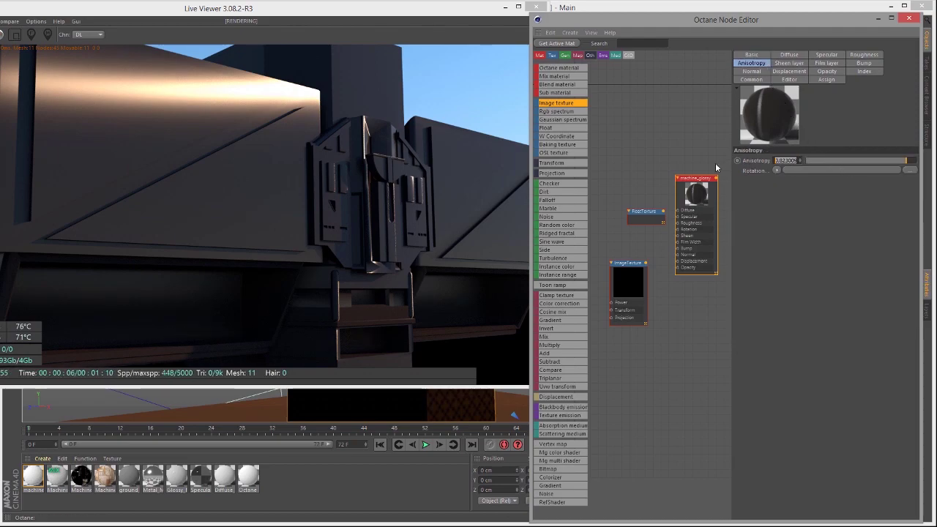
type("0")
key("Return")
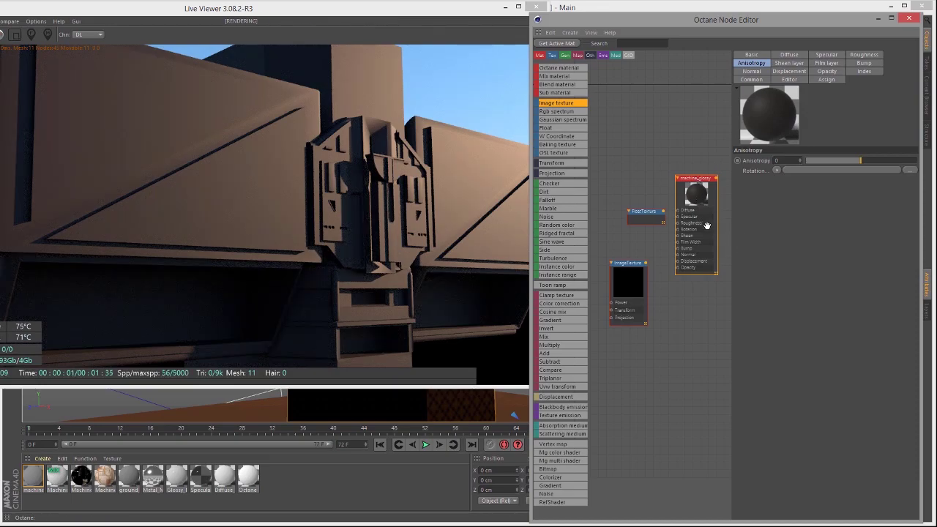
Lower the roughness float of machine_glossy to about 0.196 and view the whole machine in the live render
left_click(861, 55)
left_click_drag(861, 191, 823, 192)
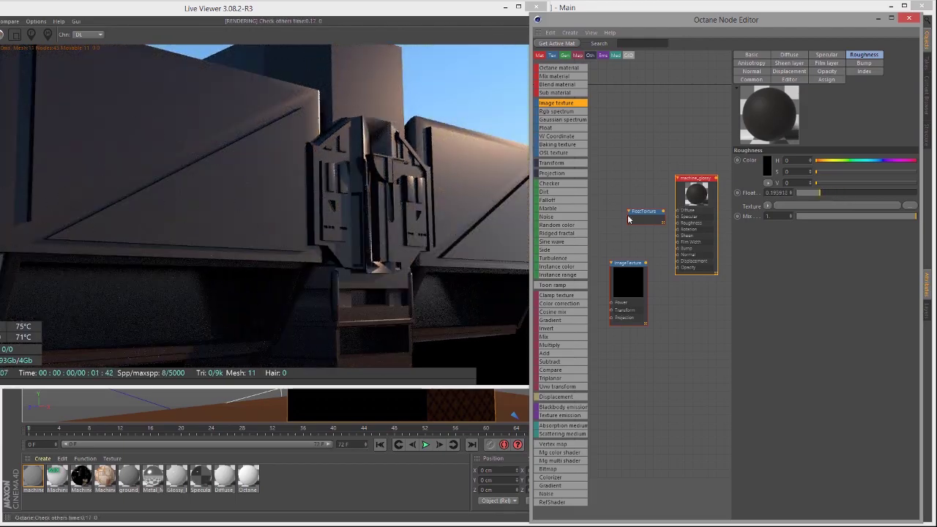
left_click_drag(408, 295, 356, 282)
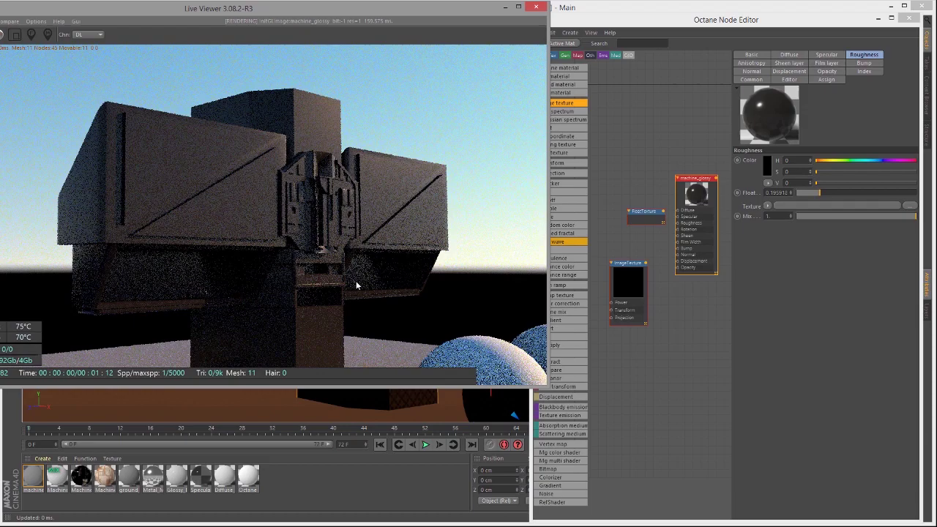
Connect the Float texture to the Sheen input of machine_glossy and set it to about 0.686
left_click(696, 179)
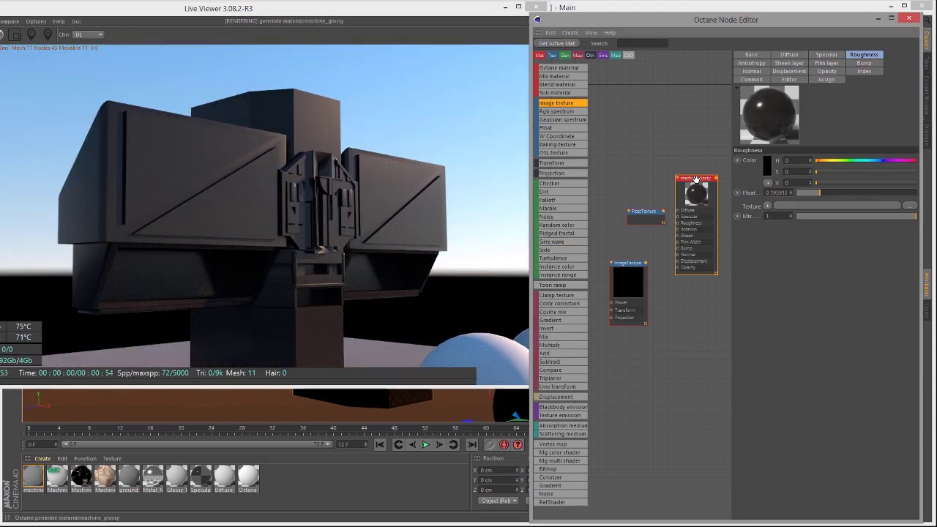
left_click(790, 64)
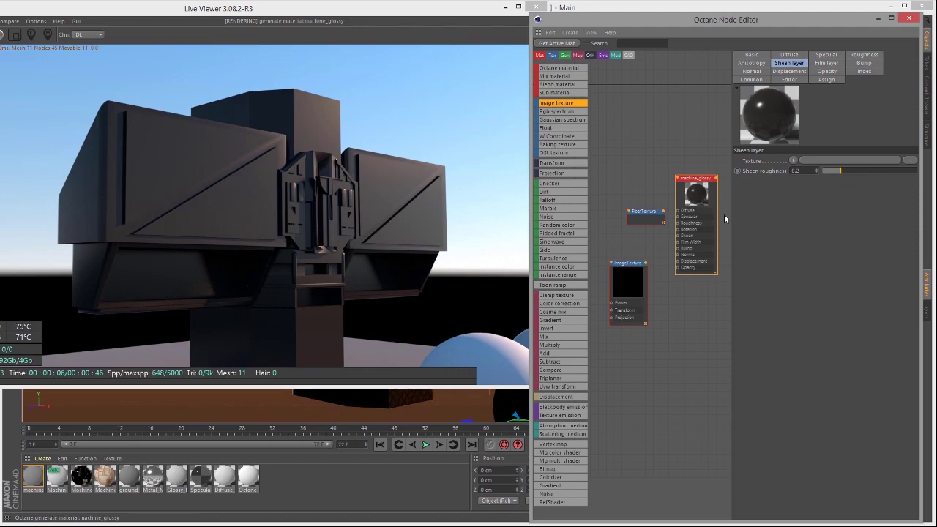
left_click(637, 212)
scroll(634, 218, "up", 2)
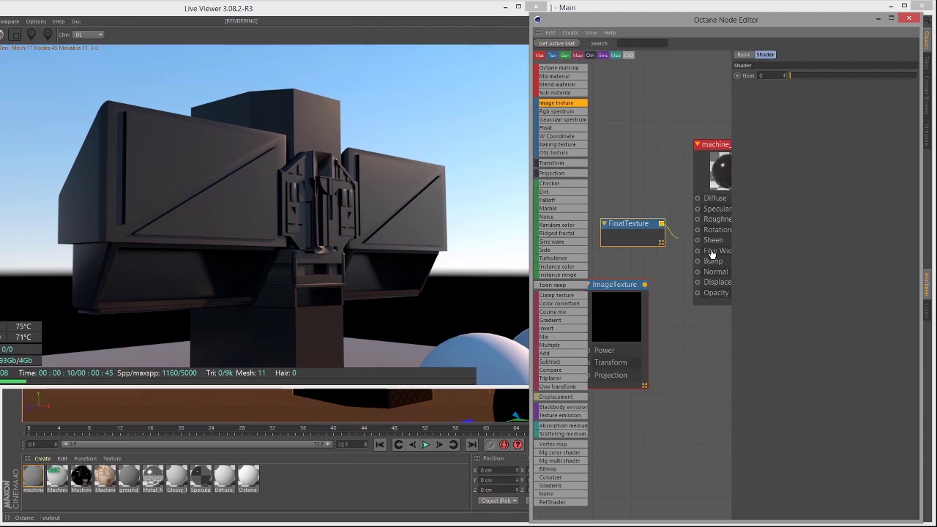
left_click_drag(697, 244, 698, 241)
middle_click_drag(634, 168, 621, 147)
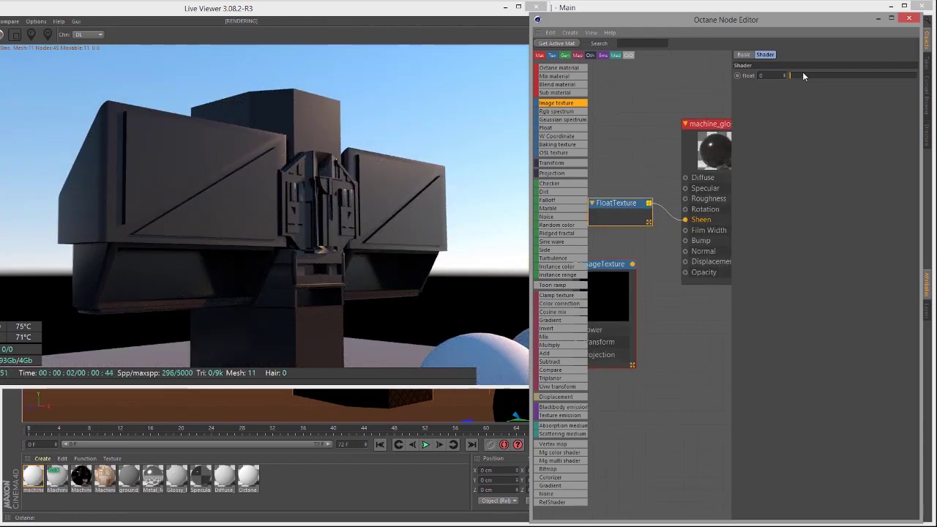
left_click_drag(804, 76, 876, 87)
Inspect the sheen in the live render and set its Float texture to about 0.554
left_click_drag(346, 309, 320, 259)
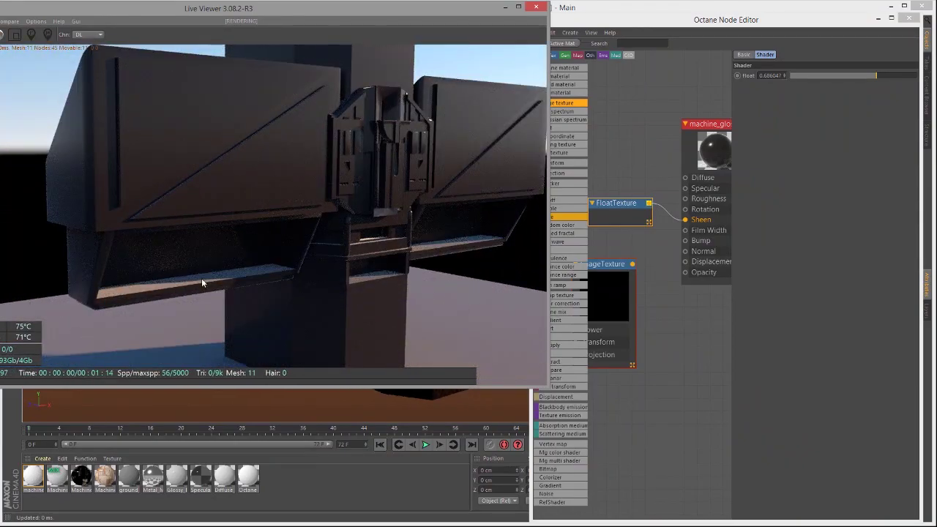
left_click_drag(844, 75, 862, 129)
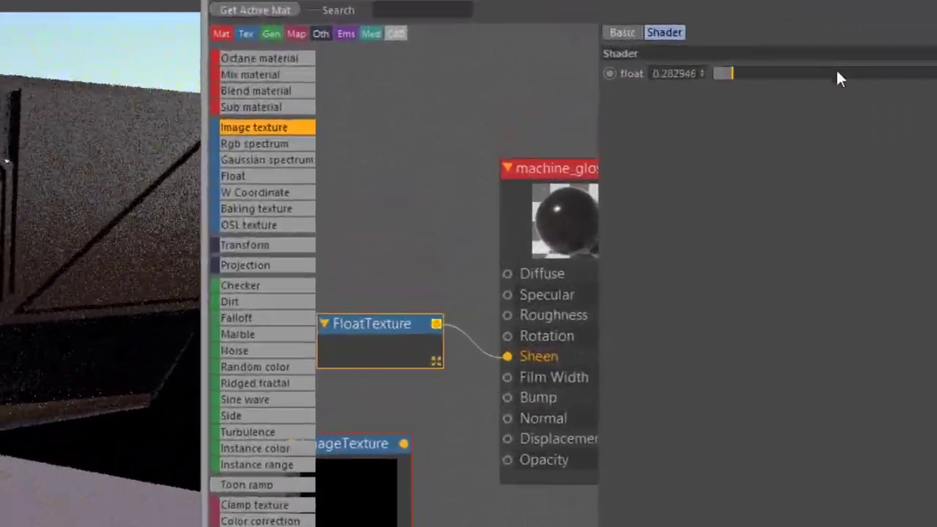
left_click_drag(853, 179, 849, 179)
Add an RGB spectrum node and connect it to the Sheen input of machine_glossy in place of the Float texture
middle_click_drag(374, 272, 445, 252, "alt")
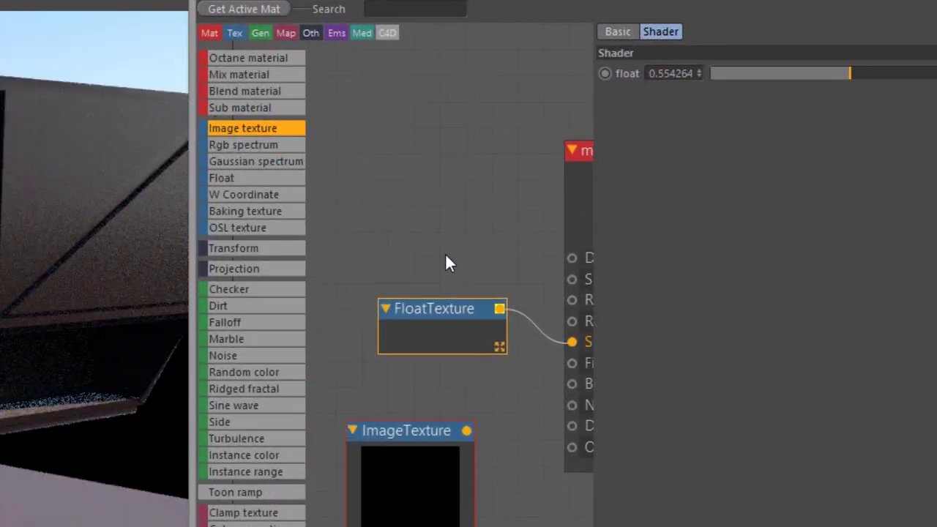
right_click_drag(442, 249, 294, 216, "alt")
middle_click_drag(377, 205, 348, 205, "alt")
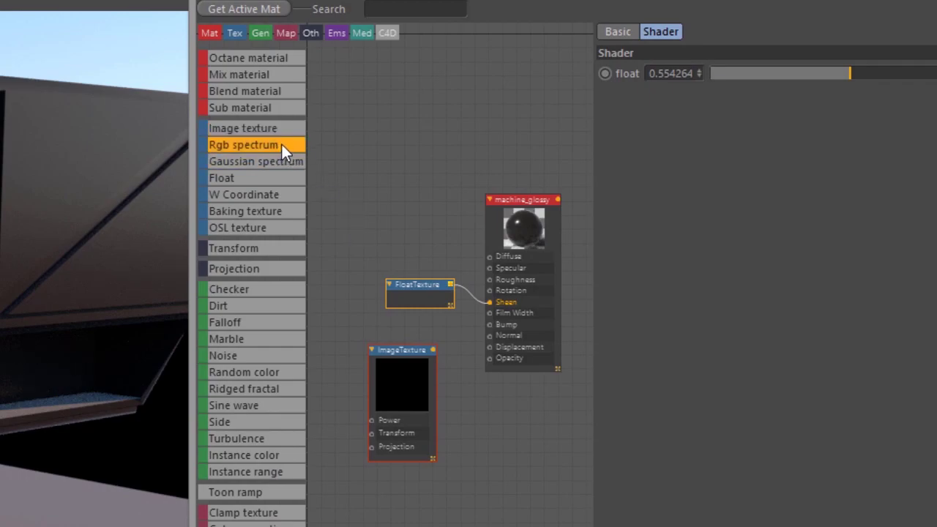
left_click_drag(421, 242, 341, 230)
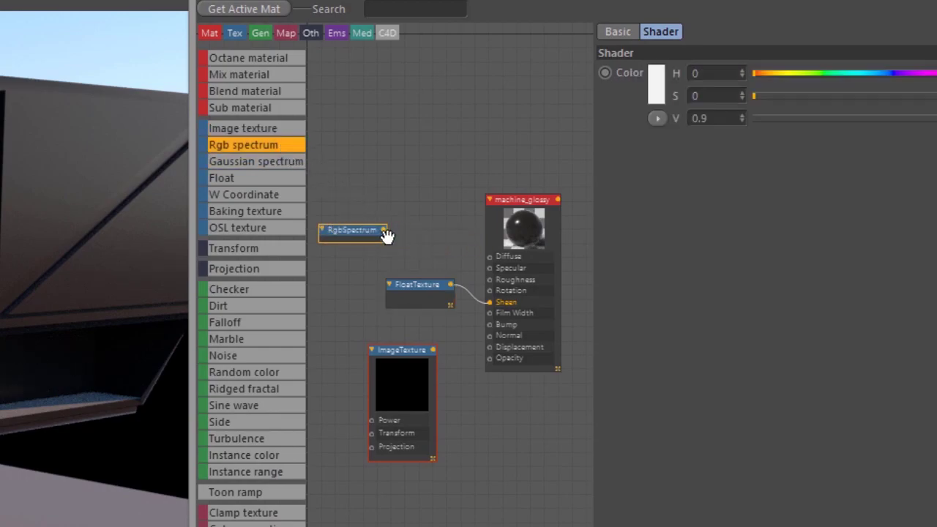
left_click_drag(435, 268, 505, 313)
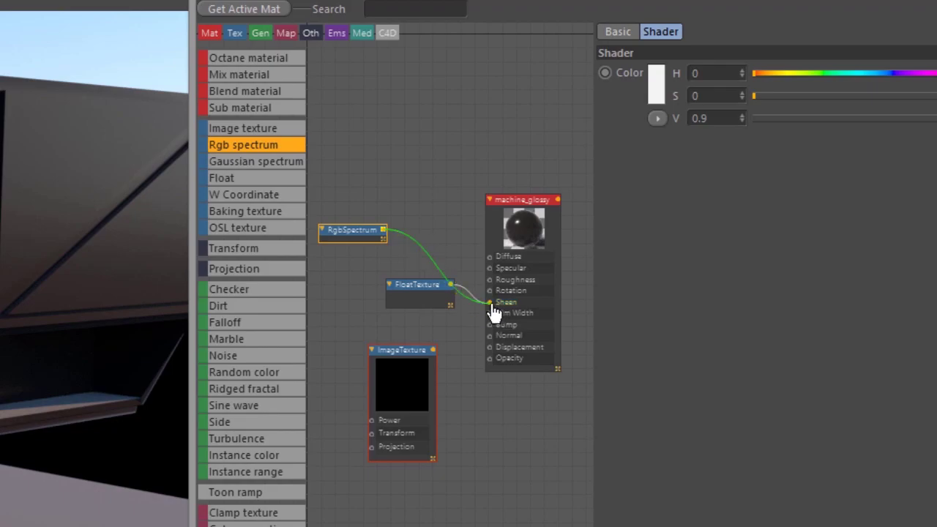
Set the RGB spectrum to a green with hue about 0.290 and saturation about 0.743, and inspect the sheen in the live render
left_click(343, 221)
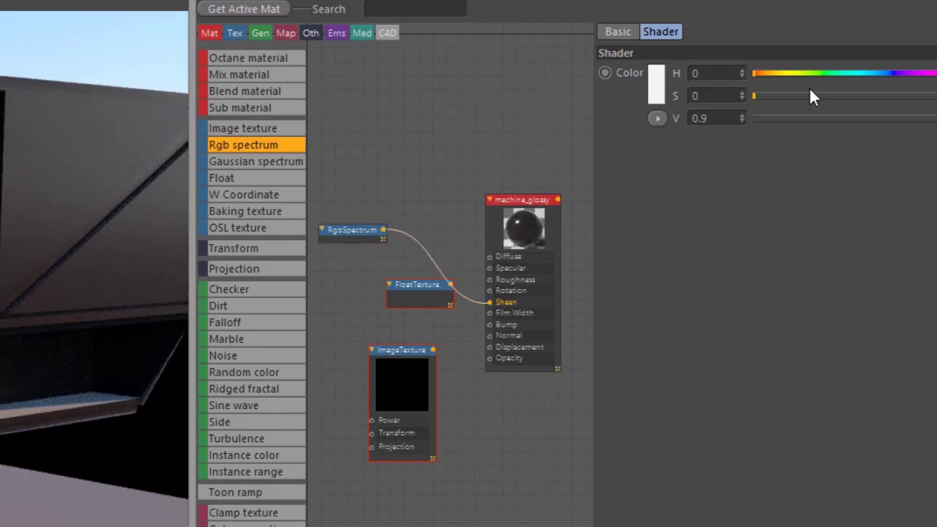
left_click_drag(799, 96, 910, 99)
left_click_drag(864, 73, 814, 74)
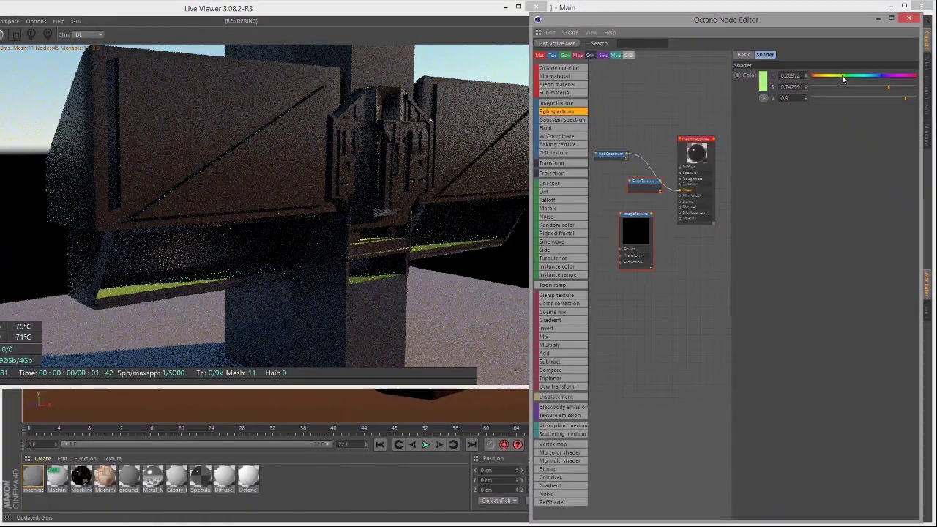
mouse_move(451, 230)
left_mouse_down()
mouse_move(416, 247)
mouse_move(473, 250)
mouse_move(457, 207)
mouse_move(460, 232)
left_mouse_up()
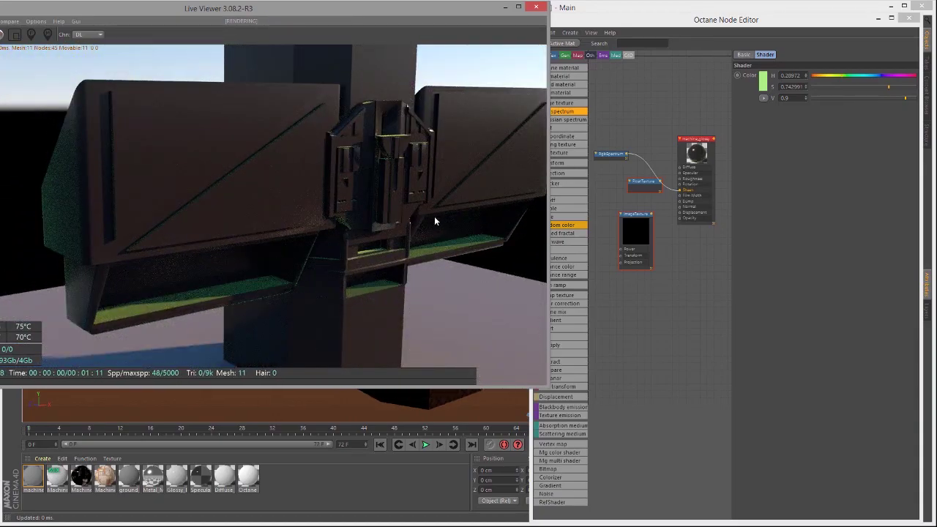
left_click_drag(435, 218, 439, 230)
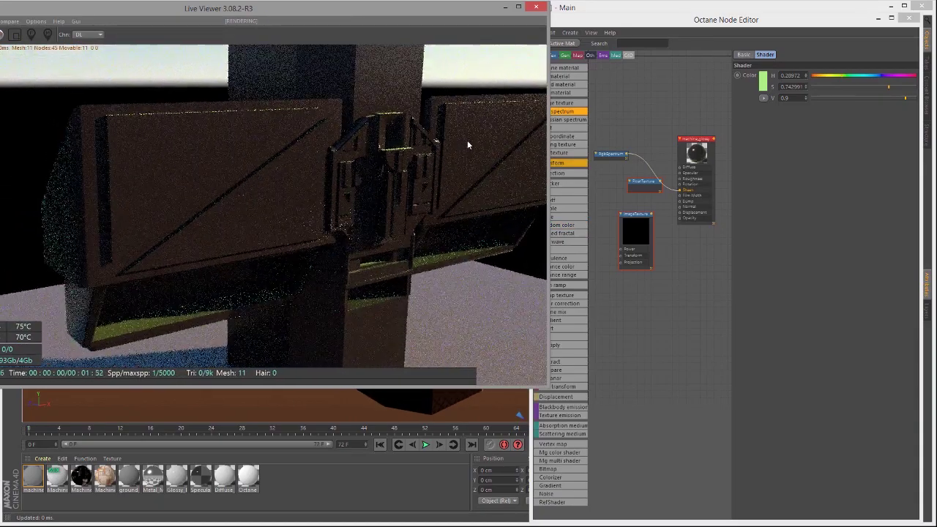
Set the sheen roughness of machine_glossy to about 0.688 and inspect the green sheen in the live render
left_click(692, 139)
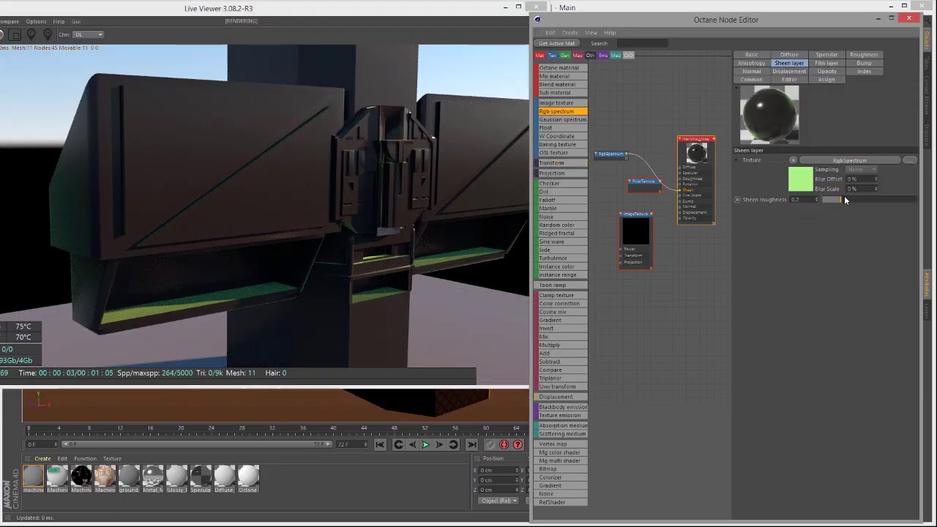
left_click_drag(845, 197, 887, 203)
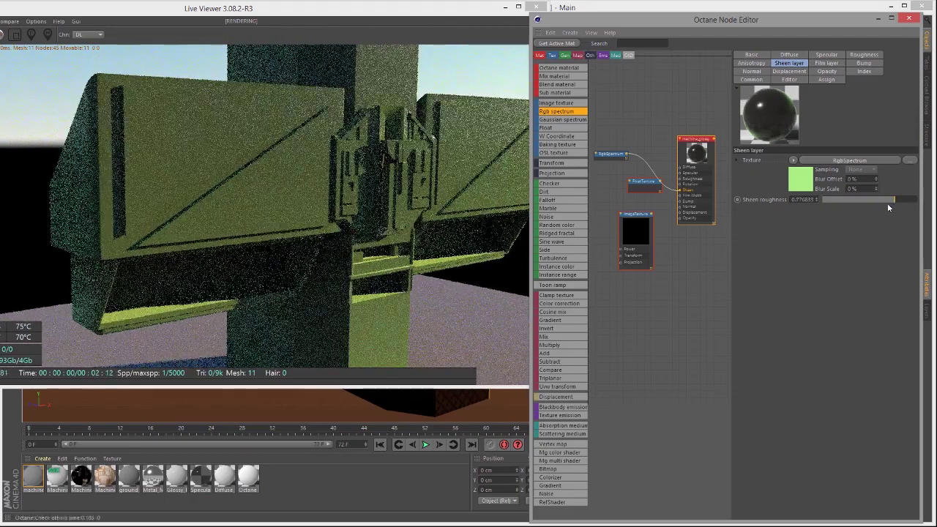
mouse_move(423, 243)
left_mouse_down()
mouse_move(445, 232)
mouse_move(408, 230)
mouse_move(408, 243)
mouse_move(420, 234)
left_mouse_up()
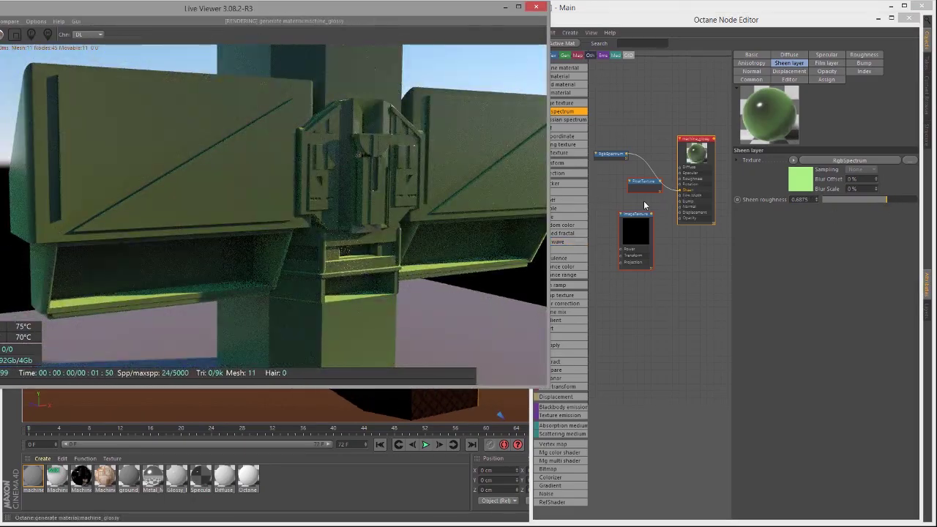
Connect the Image texture to the Sheen input of machine_glossy in place of the RGB spectrum and inspect the machine from several angles
left_click_drag(636, 185, 618, 188)
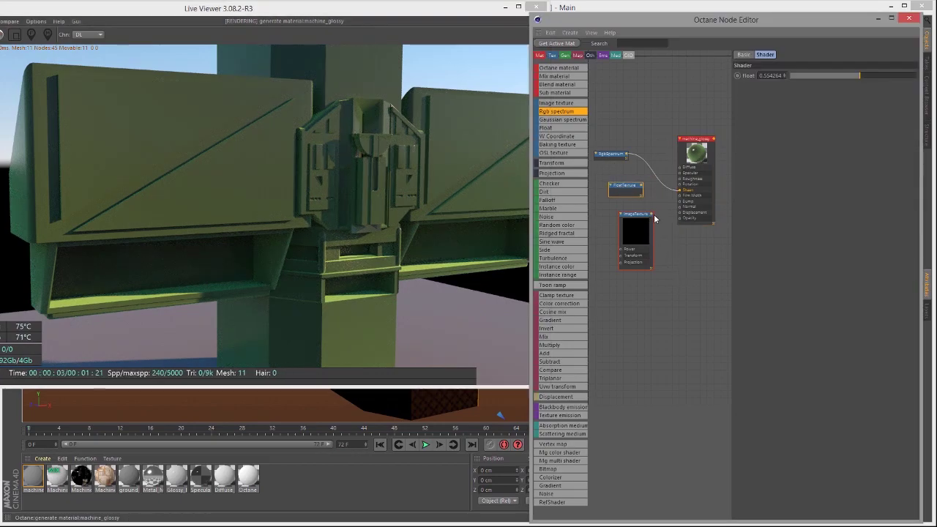
left_click_drag(652, 214, 681, 191)
left_click(479, 249)
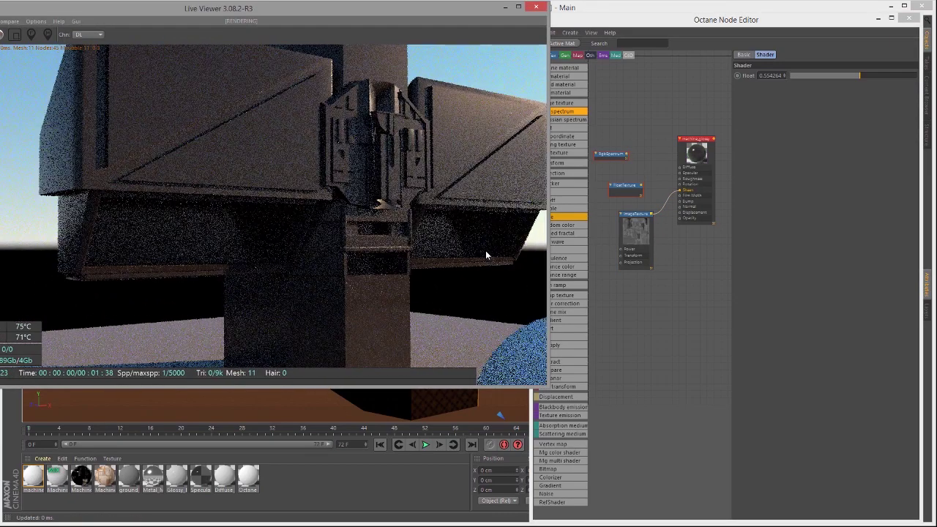
left_click_drag(485, 250, 344, 210)
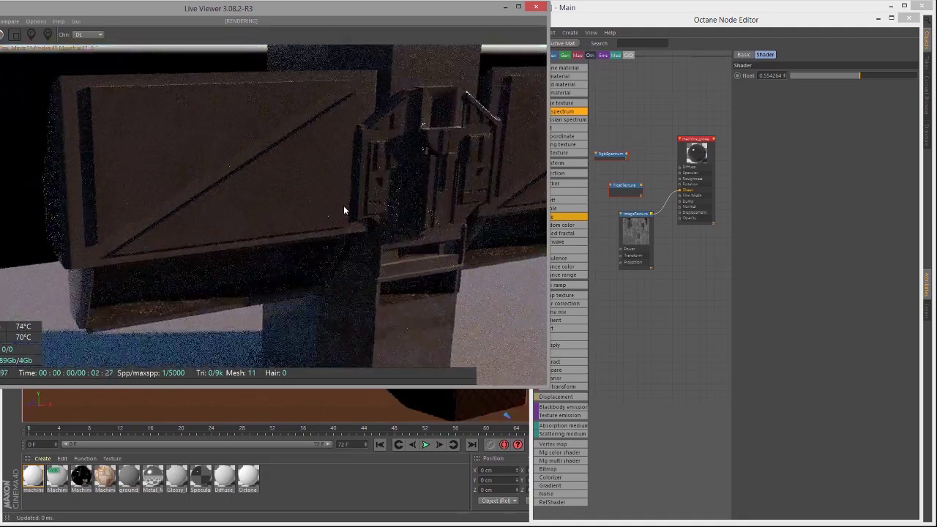
left_click_drag(288, 309, 309, 250)
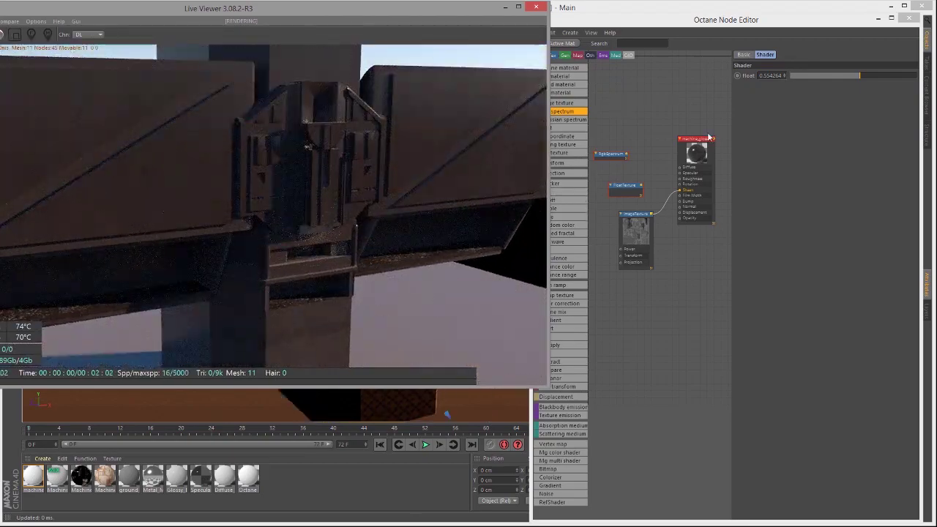
Try a lower sheen roughness of about 0.42 on machine_glossy and inspect the image-textured sheen in the live render
left_click(691, 138)
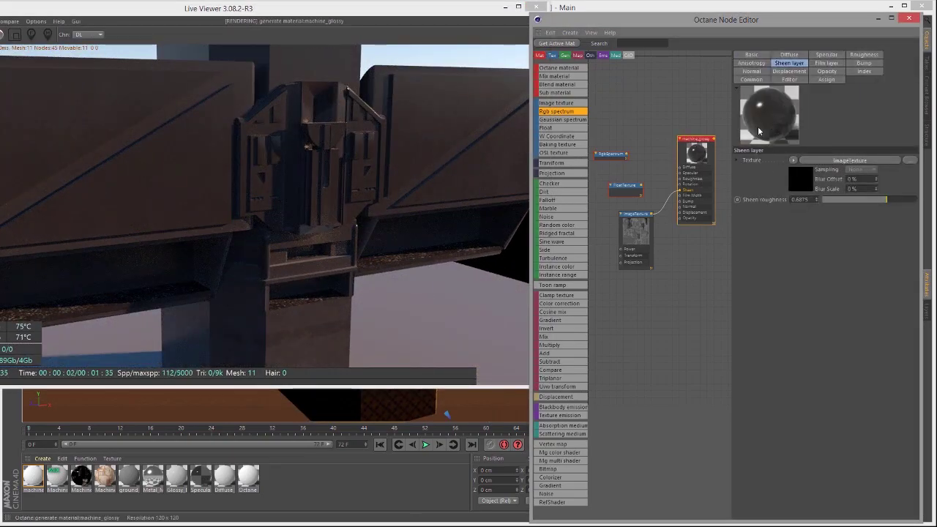
left_click_drag(859, 199, 918, 200)
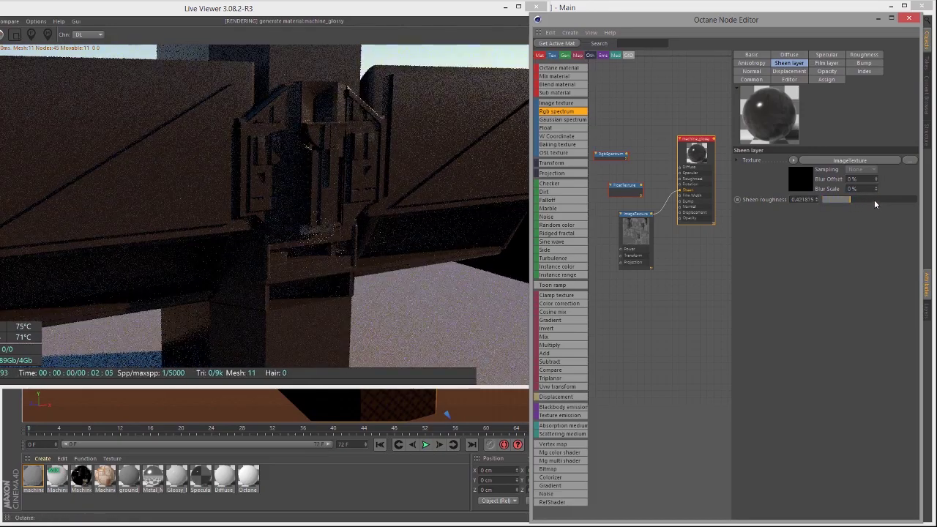
left_click_drag(344, 253, 353, 211)
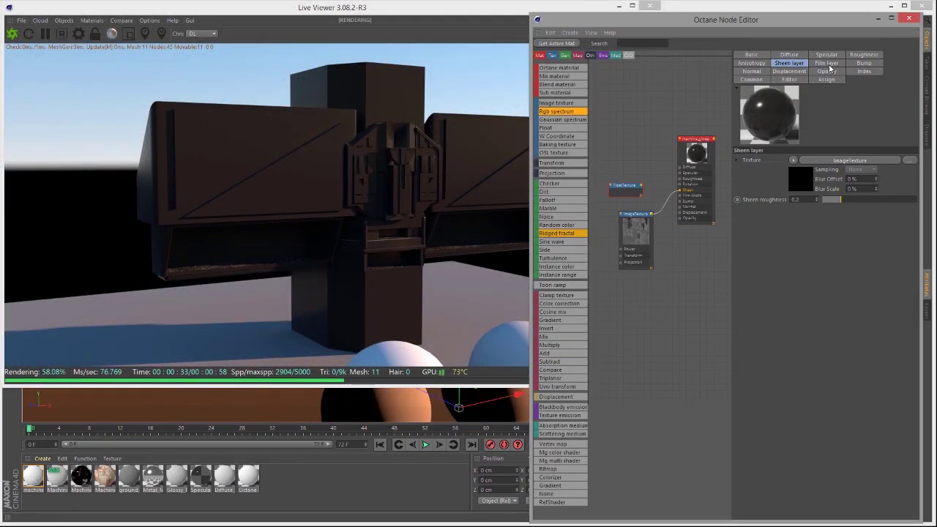
Disconnect the Image texture from the Sheen input of machine_glossy and inspect the machine in the live render
left_click_drag(640, 214, 620, 220)
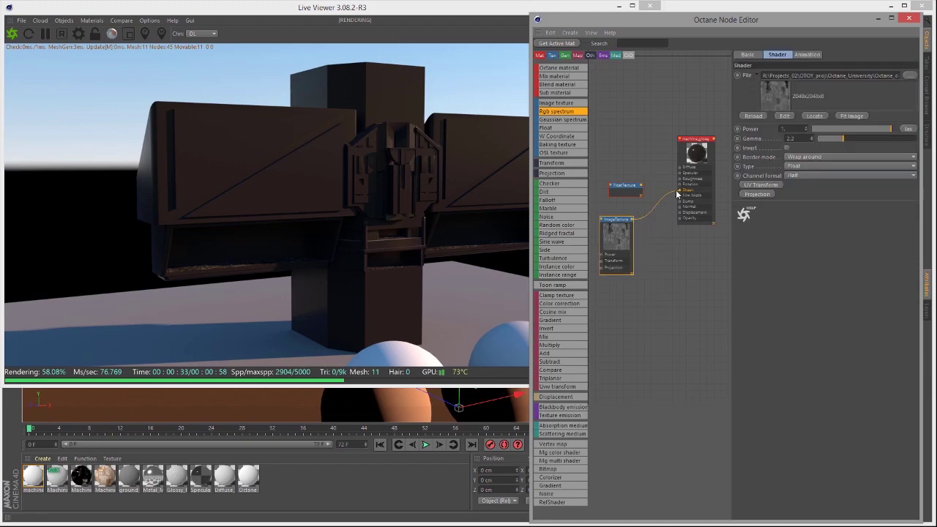
left_click_drag(678, 190, 678, 190)
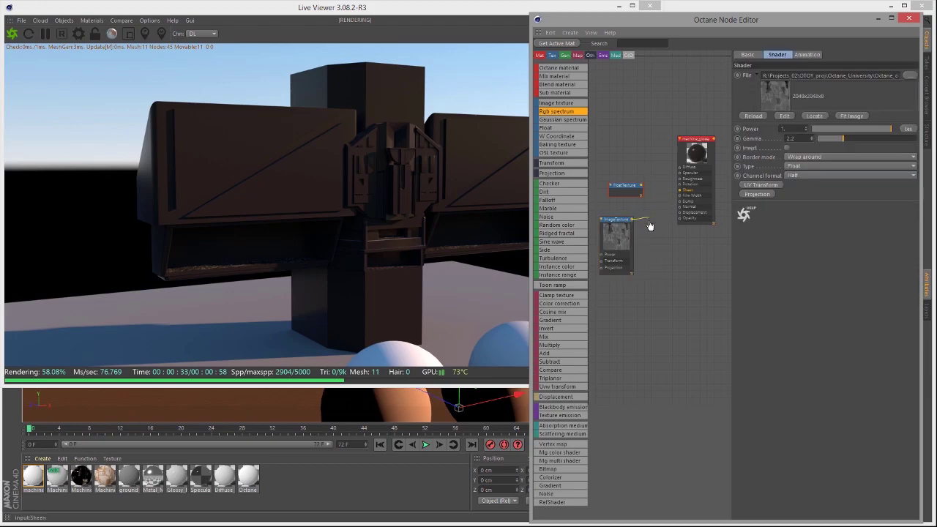
left_click(695, 143)
left_click_drag(469, 192, 494, 175)
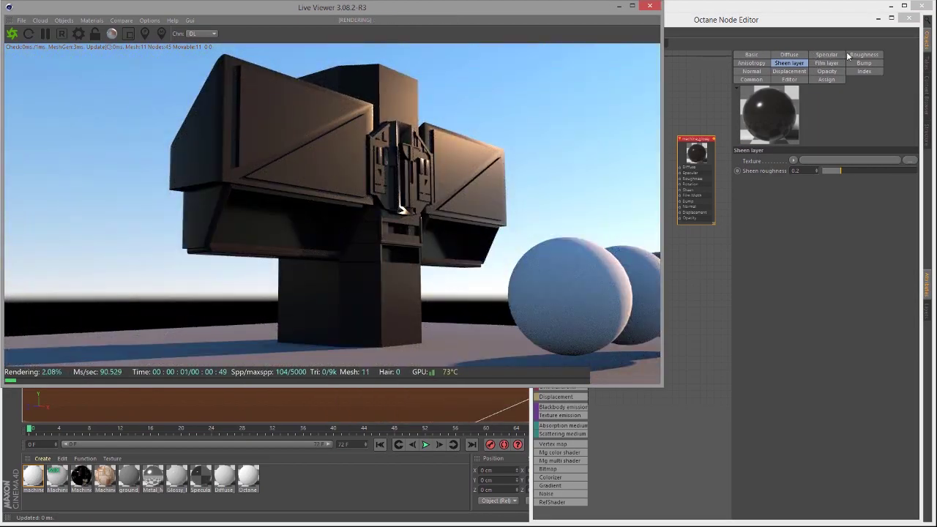
Set the roughness float of machine_glossy to about 0.143 and inspect the highlights on the machine up close
left_click(851, 55)
left_click_drag(818, 192, 813, 192)
left_click_drag(497, 219, 511, 216)
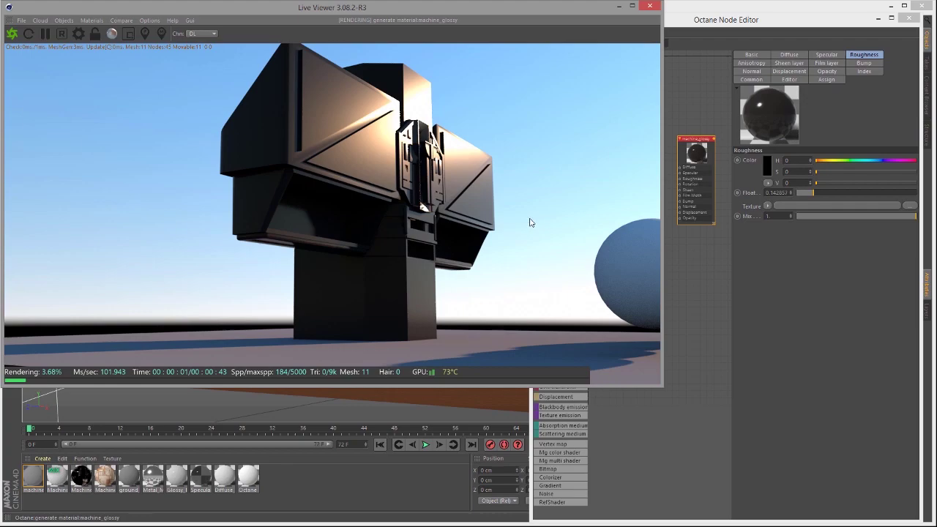
scroll(530, 218, "up", 3)
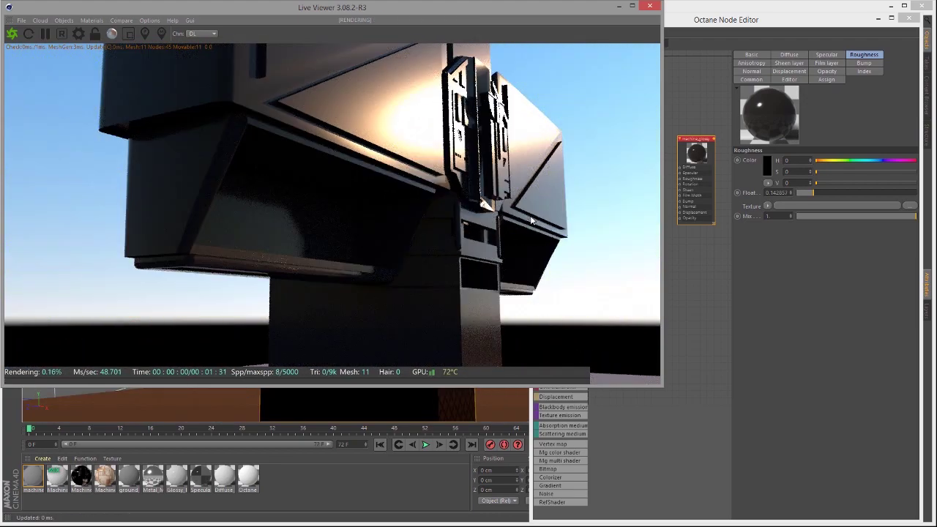
Set the film layer float of machine_glossy to about 0.255 and the Film IOR to about 4.046, and inspect the live render
left_click(824, 64)
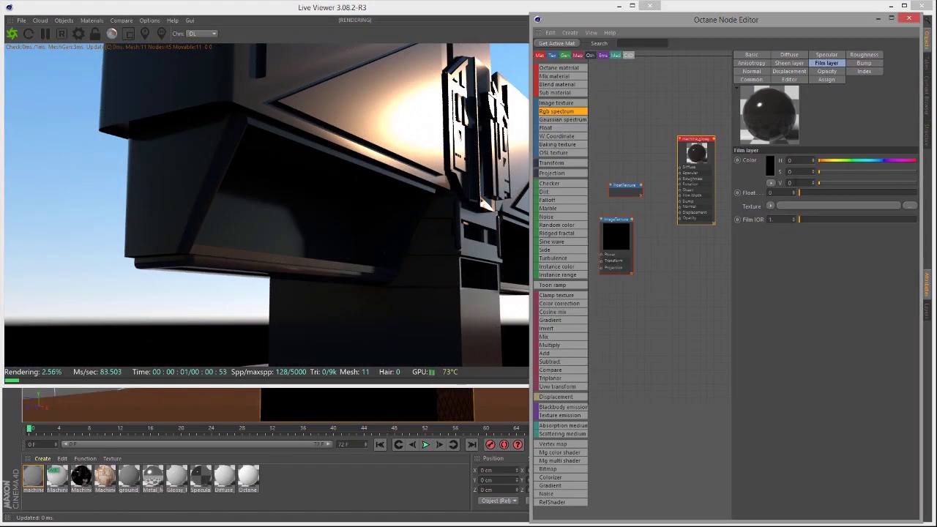
left_click_drag(802, 195, 850, 221)
left_click(472, 209)
left_click_drag(472, 208, 654, 123)
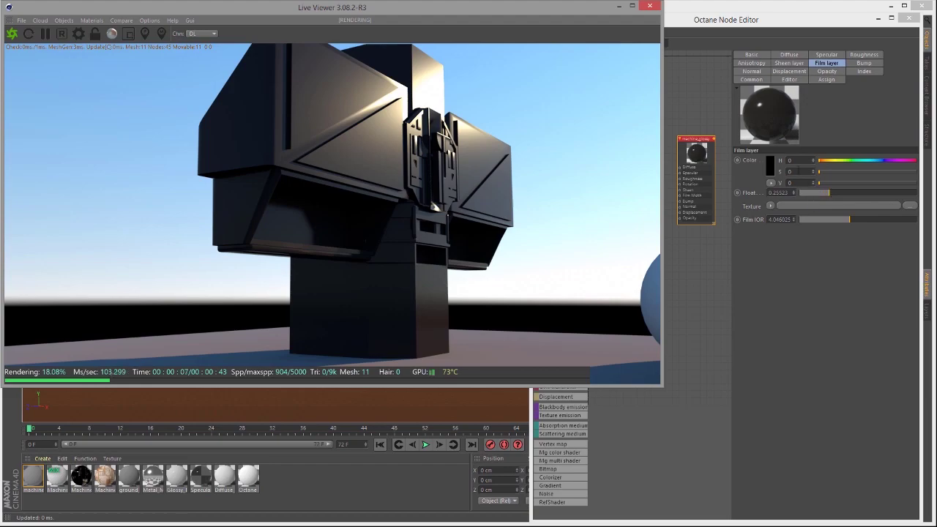
Set the diffuse color of machine_glossy to pure black
left_click(787, 57)
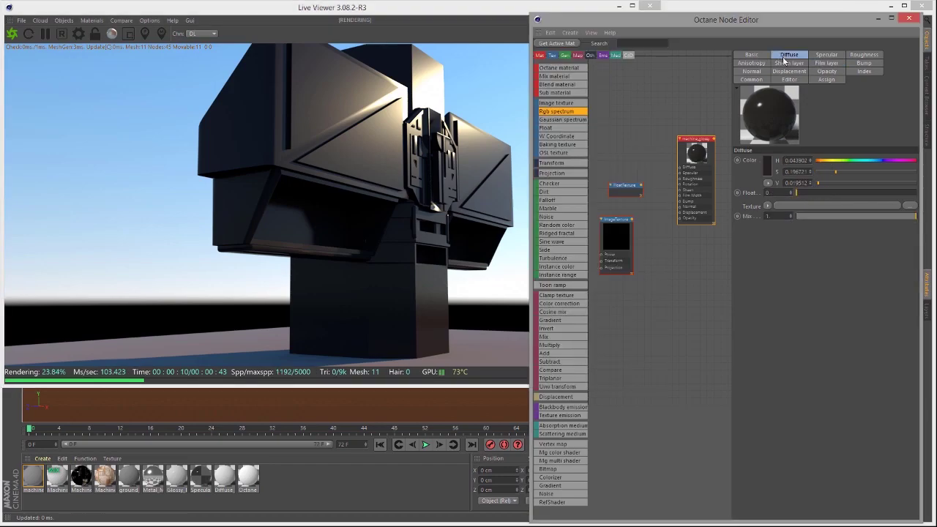
left_click_drag(830, 172, 818, 175)
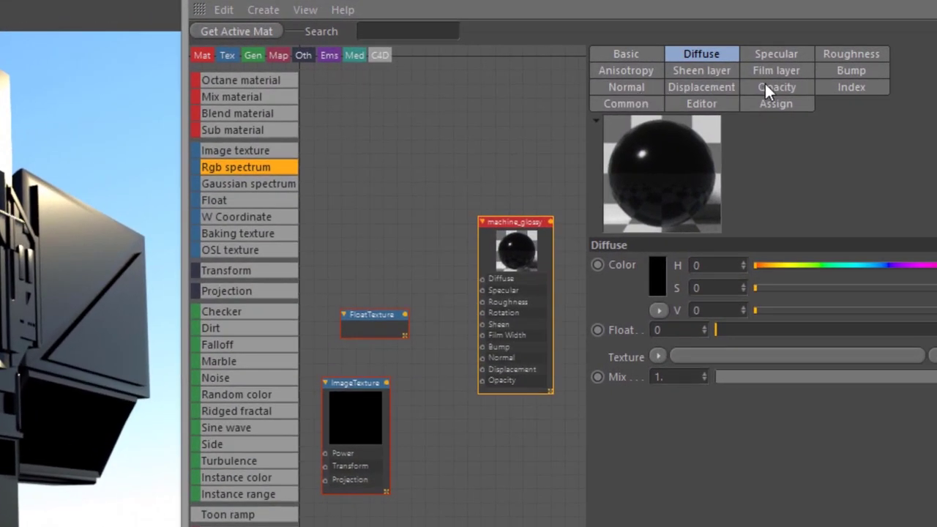
Connect the Image texture to the Film Width input of machine_glossy and inspect the iridescent film in the live render
left_click(766, 69)
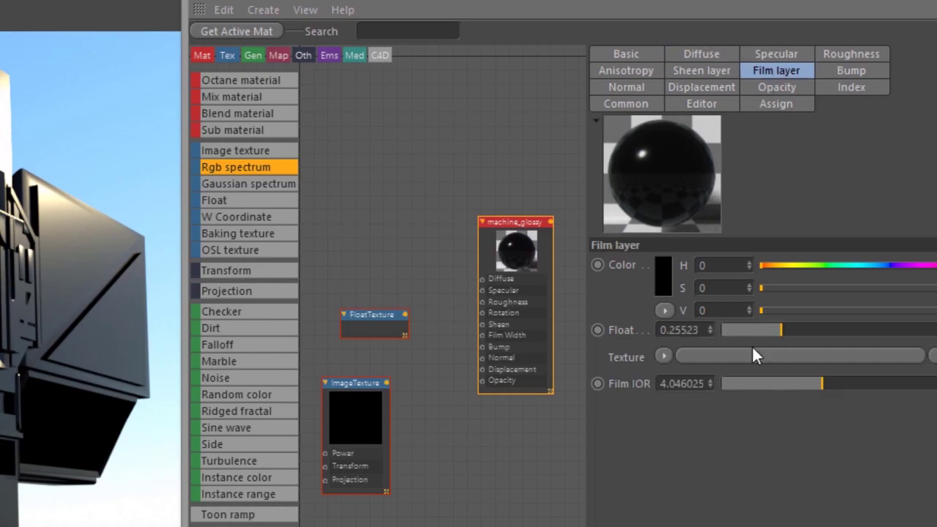
middle_click_drag(419, 407, 418, 467, "alt")
right_click_drag(419, 467, 478, 491, "alt")
left_click_drag(377, 437, 416, 414)
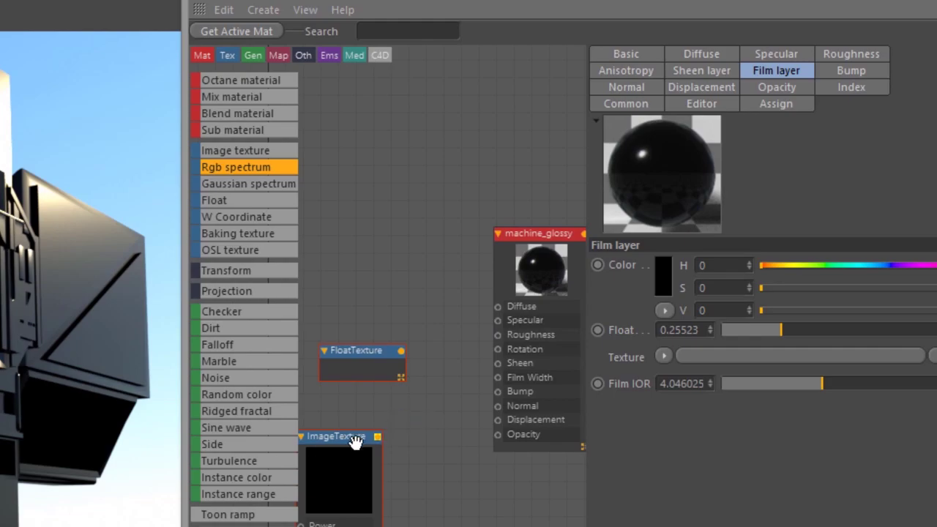
left_click_drag(355, 442, 402, 427)
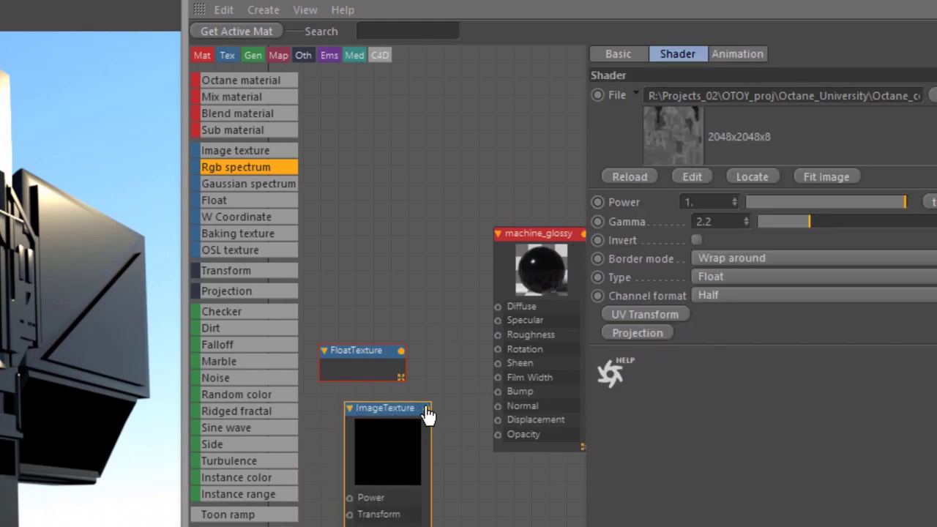
left_click_drag(427, 409, 498, 377)
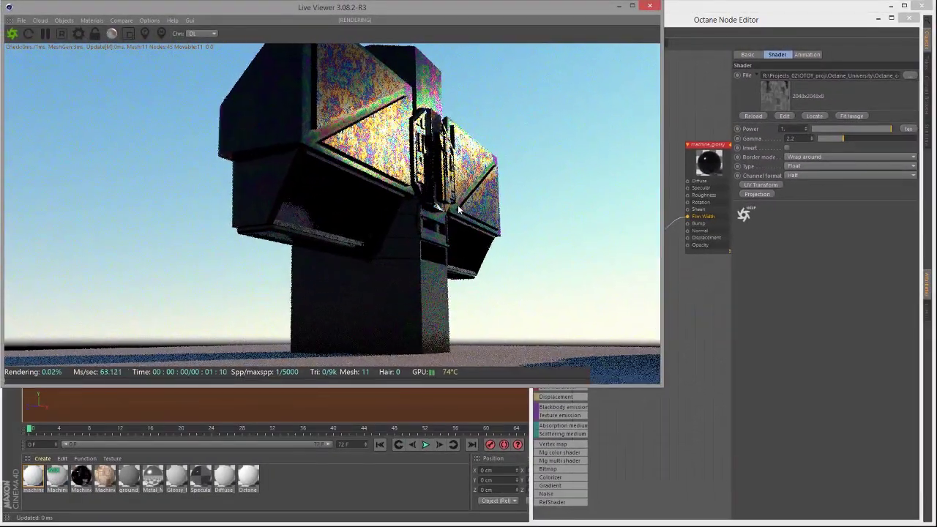
left_click_drag(458, 210, 468, 199)
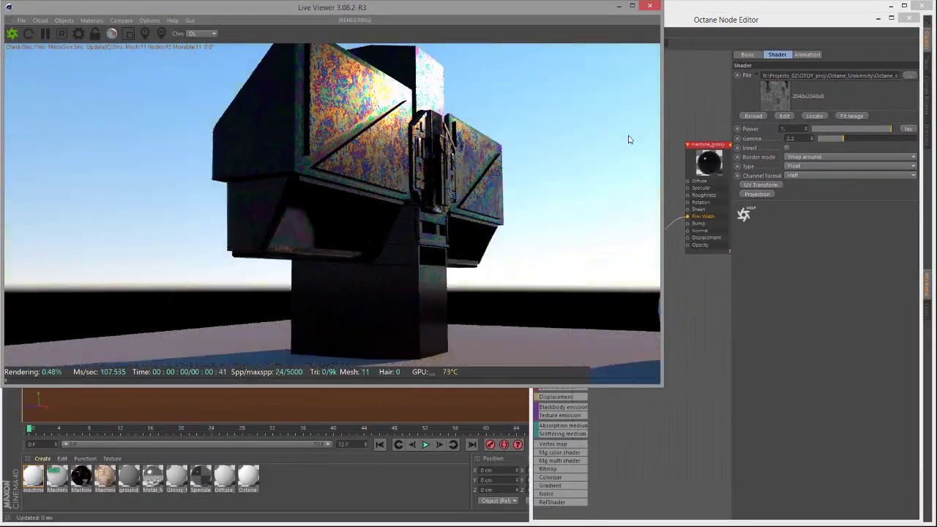
Set the Film IOR of machine_glossy to about 5.276 and inspect the textured film close up in the live render
left_click(697, 144)
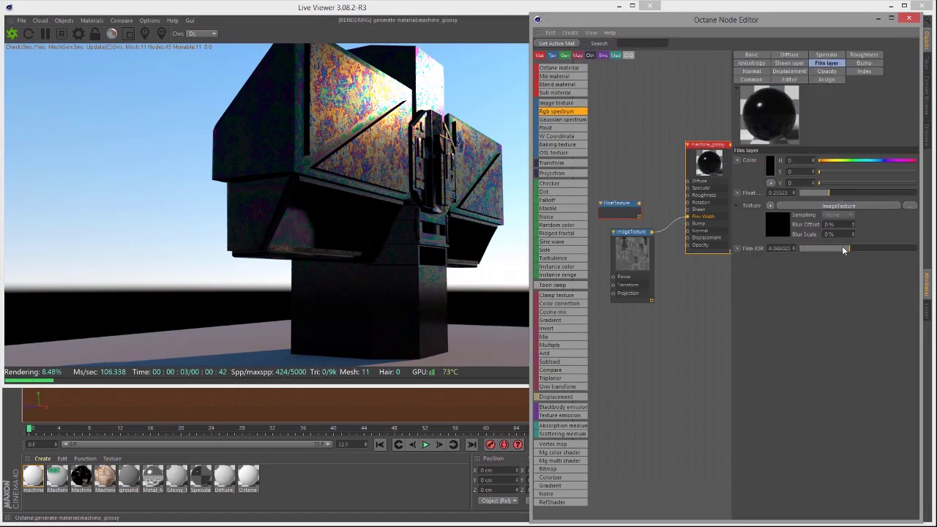
left_click_drag(840, 249, 870, 253)
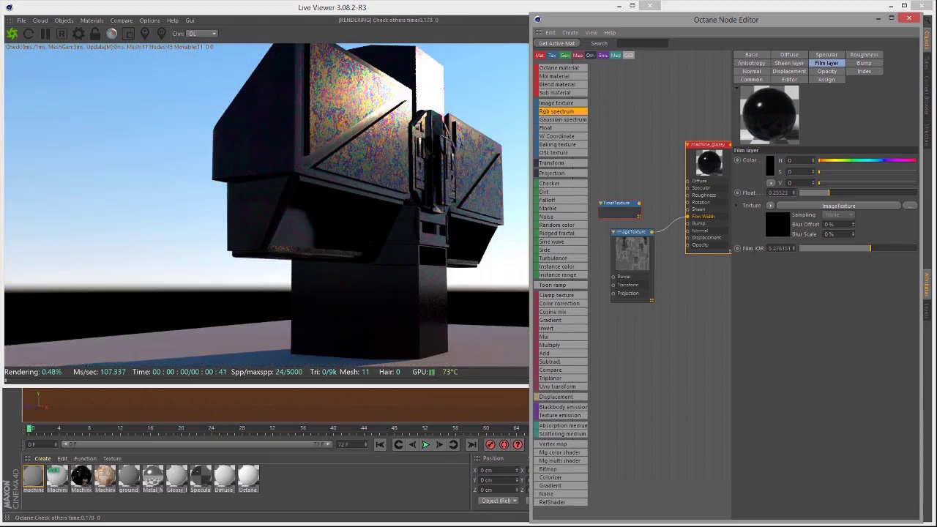
left_click(485, 254)
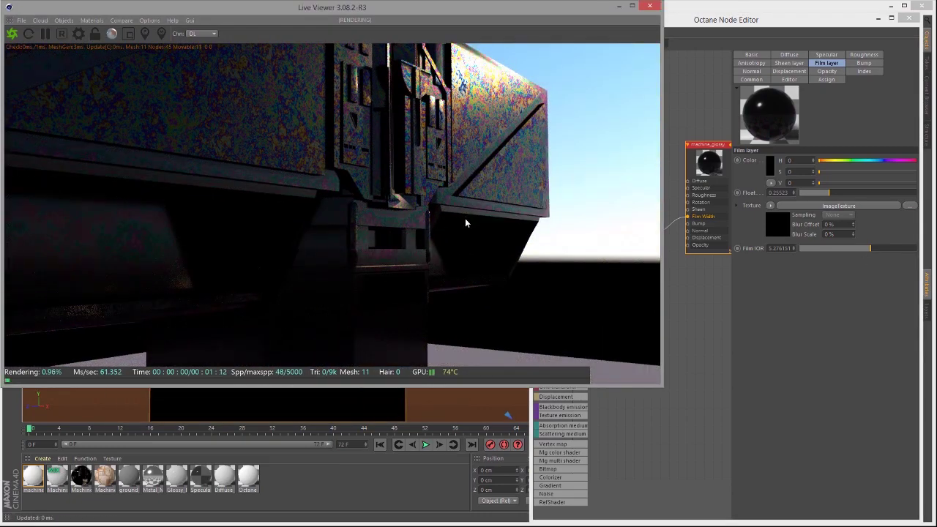
left_click_drag(465, 218, 453, 220)
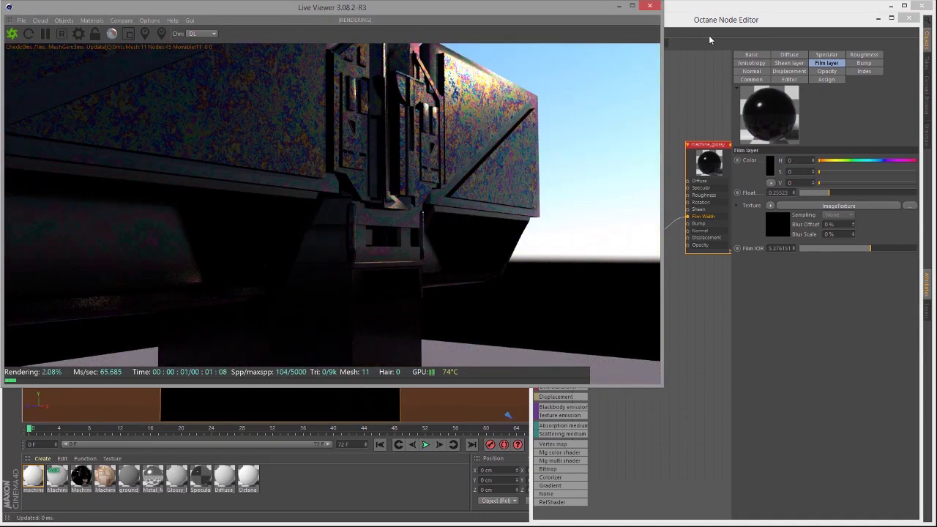
Disconnect the Image texture from the Film Width input of machine_glossy
left_click(706, 27)
left_click(668, 234)
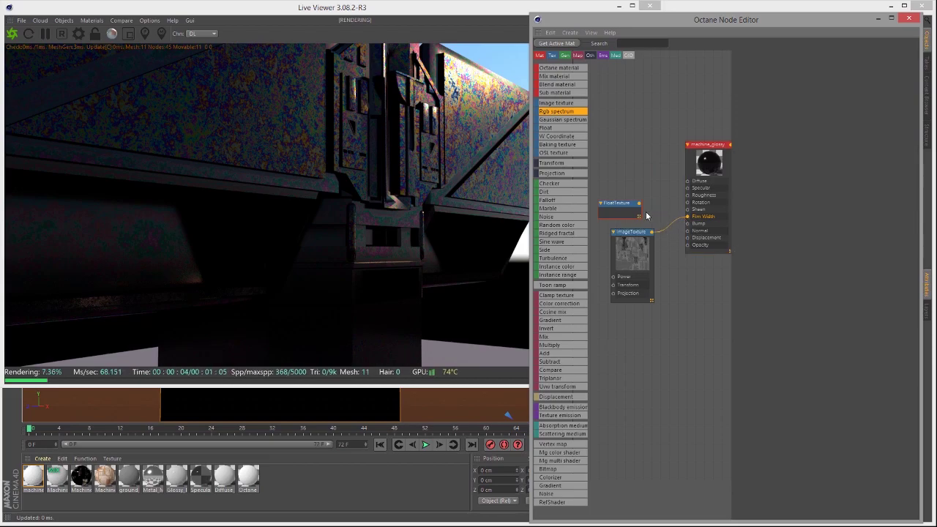
left_click_drag(682, 219, 677, 221)
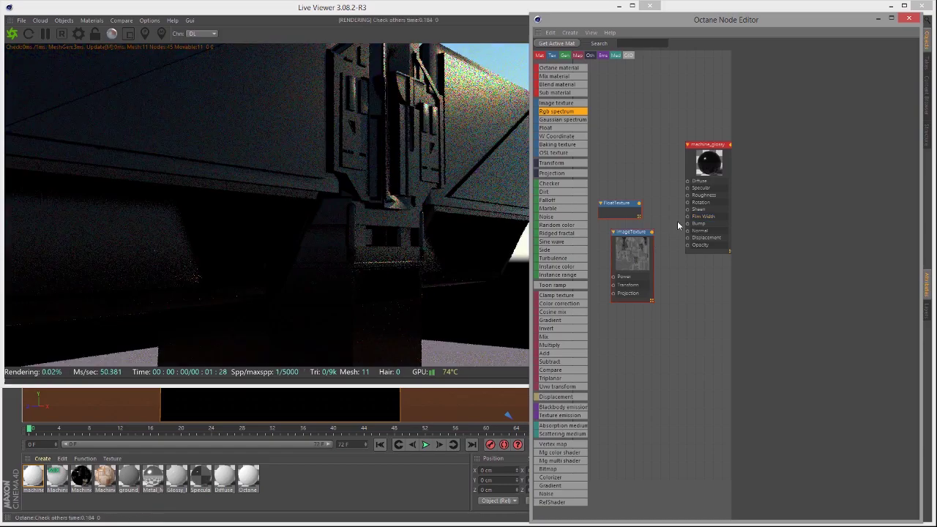
Reset the film layer of machine_glossy by setting the Film IOR to 1 and the float to 0
left_click(702, 153)
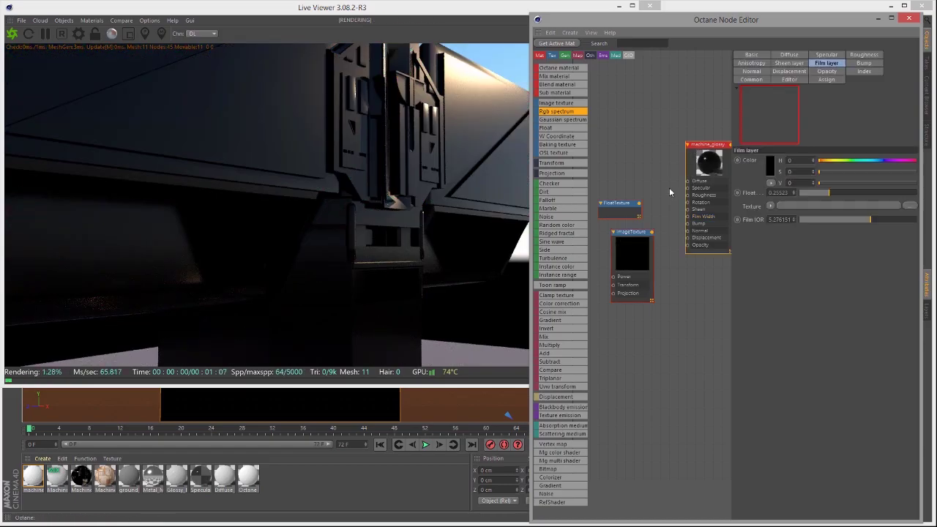
double_click(794, 219)
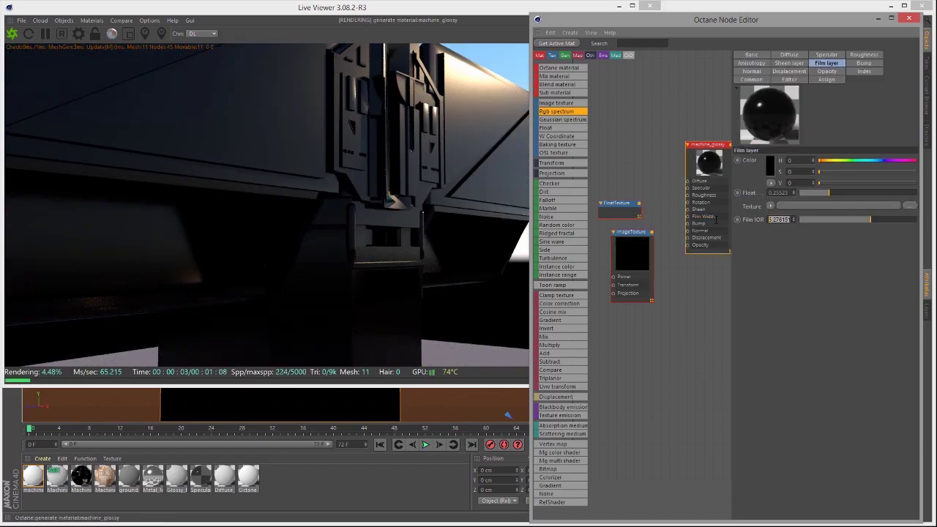
type("1")
key("Return")
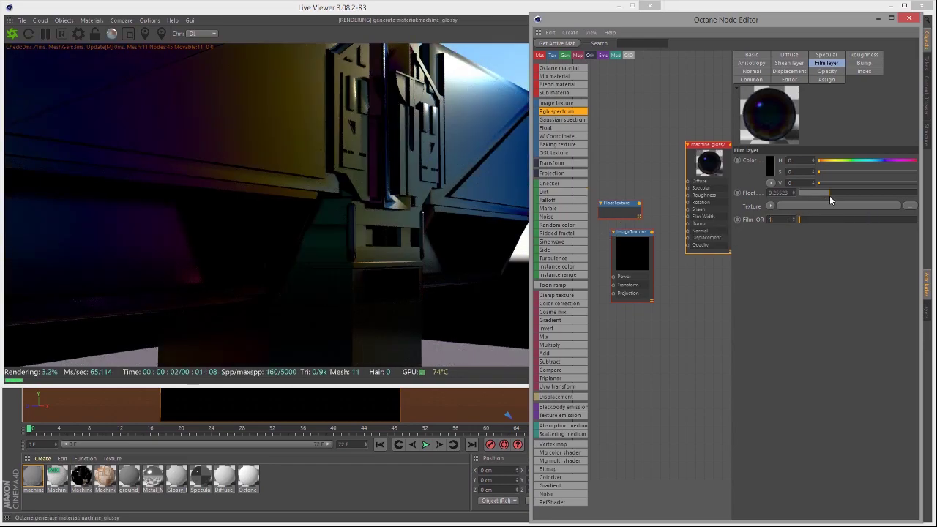
left_click_drag(828, 193, 791, 193)
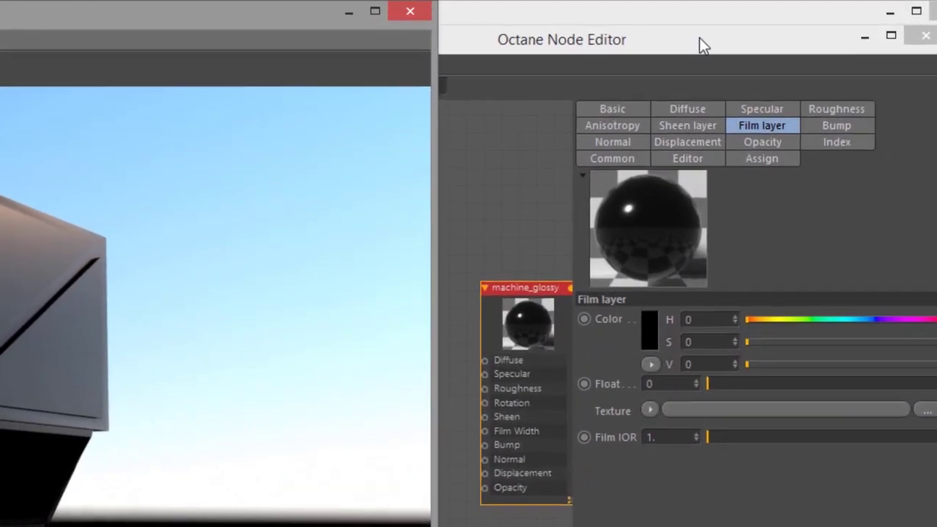
left_click(752, 33)
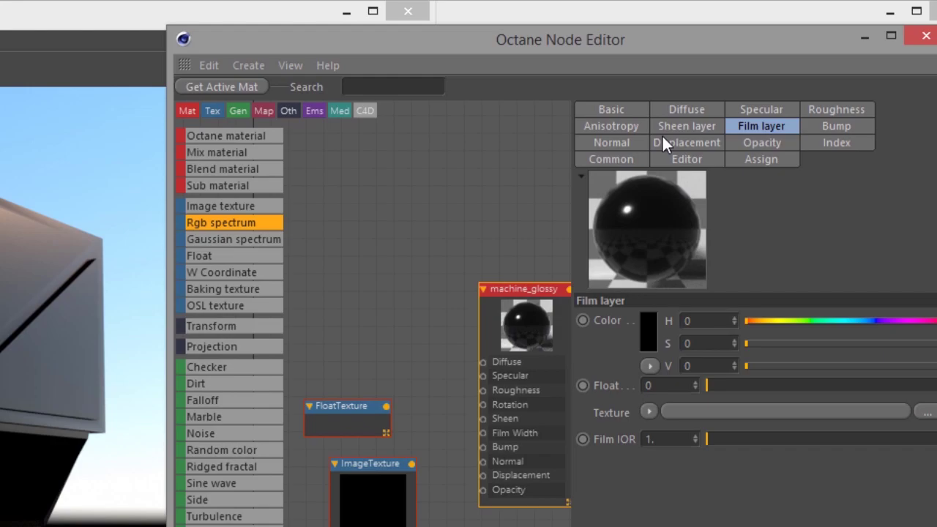
Lower the Opacity float of machine_glossy to about 0.167 to preview transparency in the live render, and restore it to 1
left_click(43, 418)
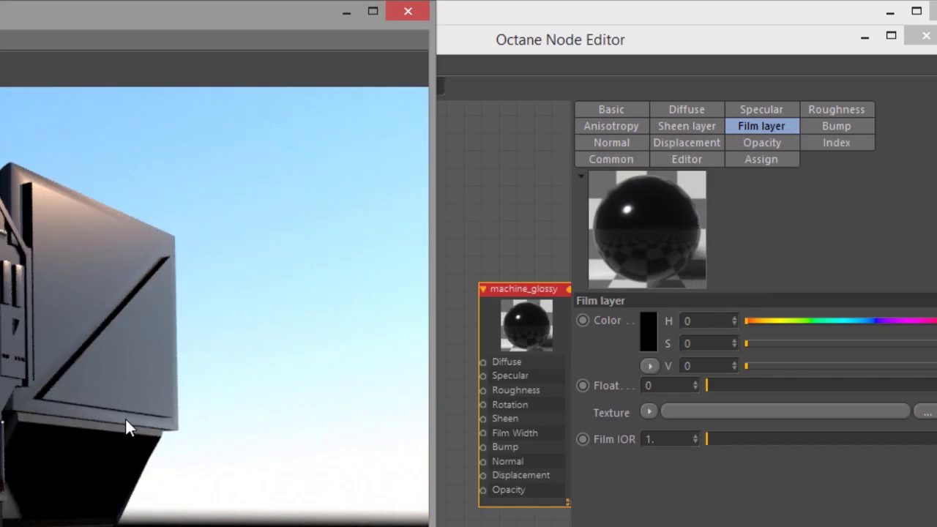
mouse_move(126, 419)
left_mouse_down()
mouse_move(128, 450)
mouse_move(138, 426)
left_mouse_up()
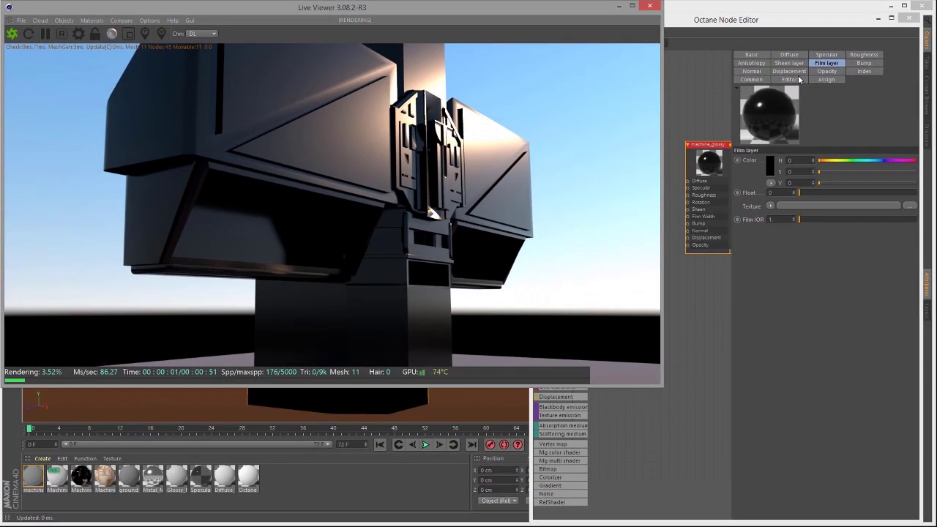
left_click(829, 71)
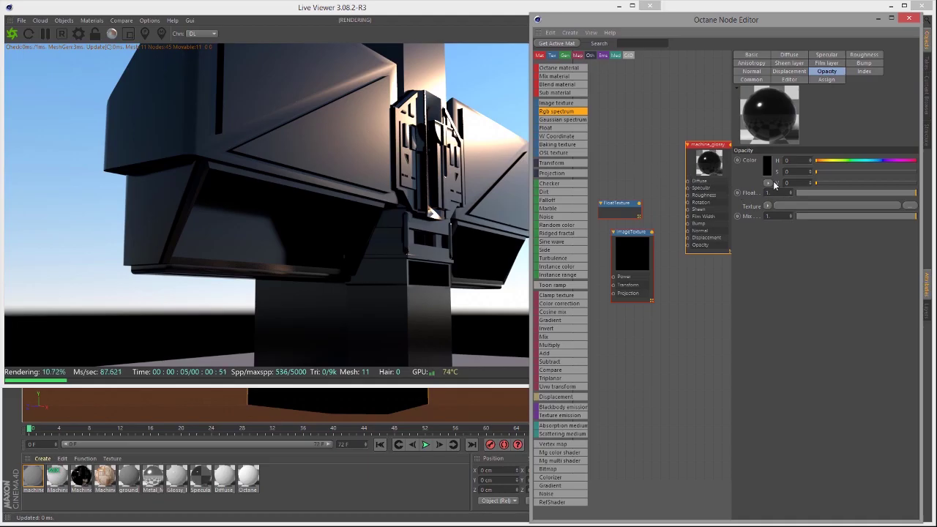
left_click_drag(884, 193, 830, 193)
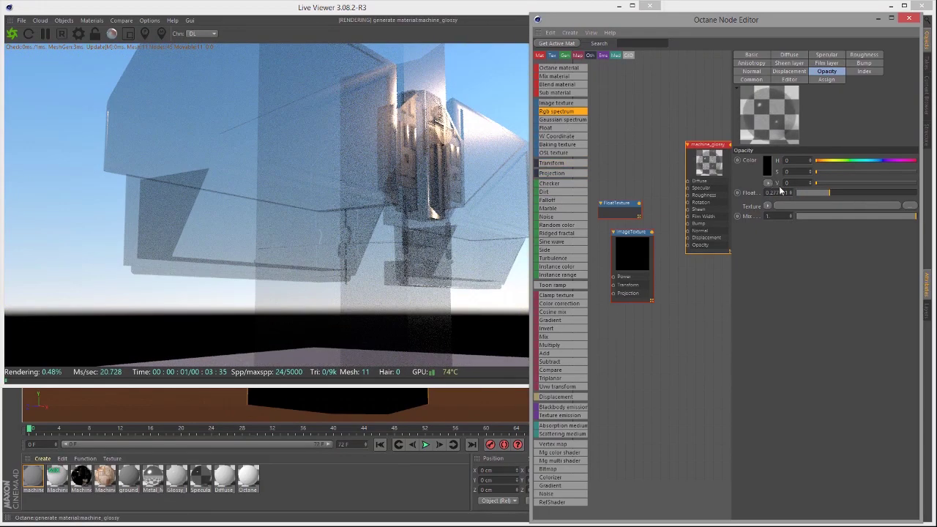
left_click_drag(821, 193, 815, 193)
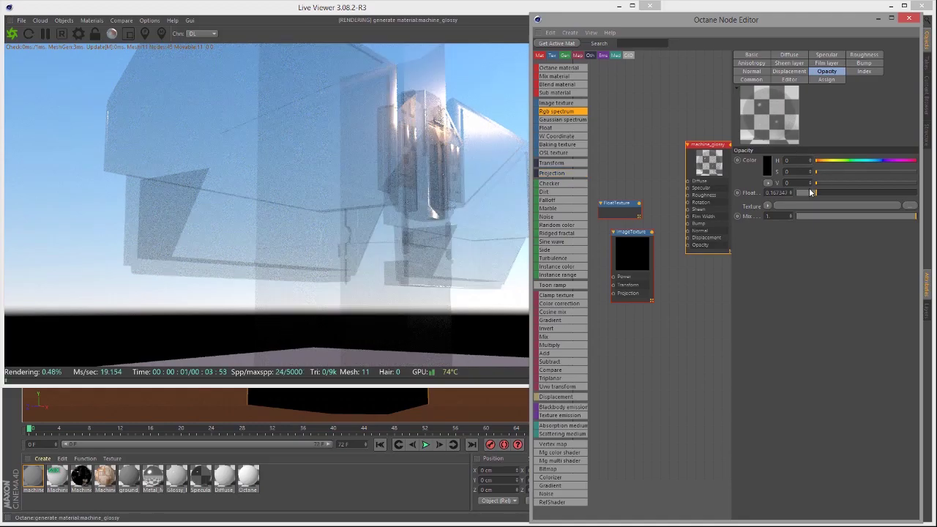
left_click_drag(807, 192, 931, 208)
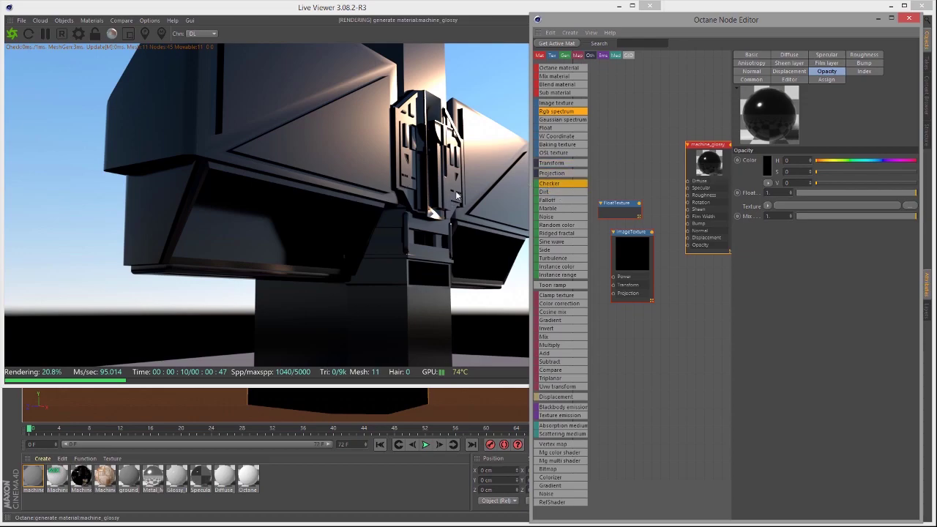
left_click_drag(456, 194, 470, 196)
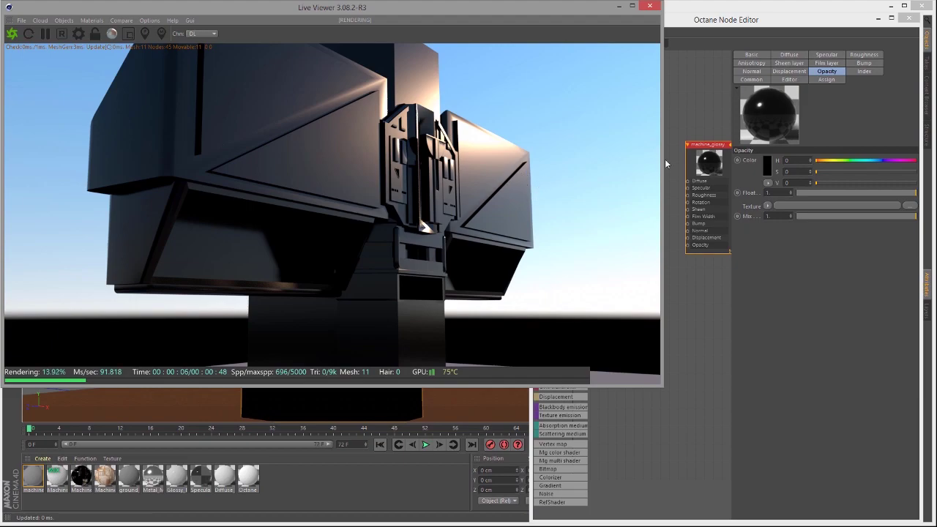
Set the Index of machine_glossy to 1 and inspect the mirror-like reflections in the live render
left_click(865, 71)
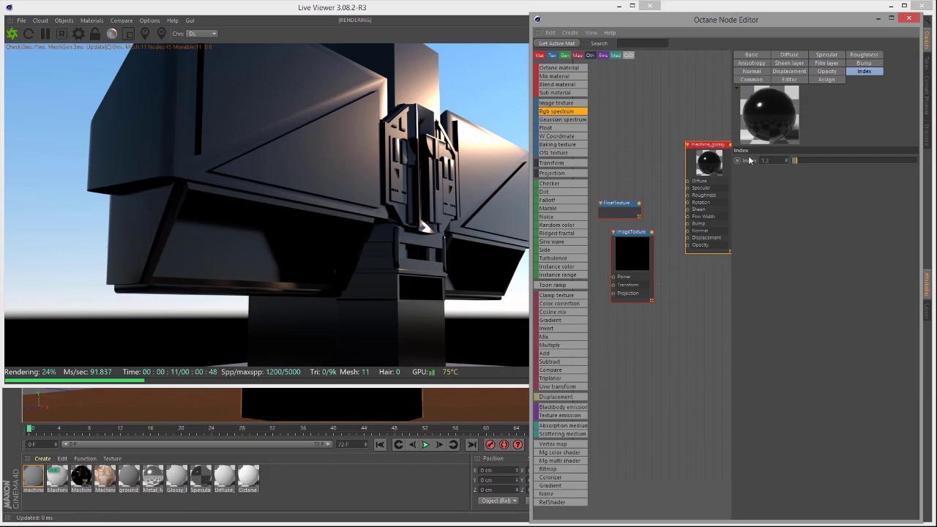
left_click_drag(466, 174, 458, 128)
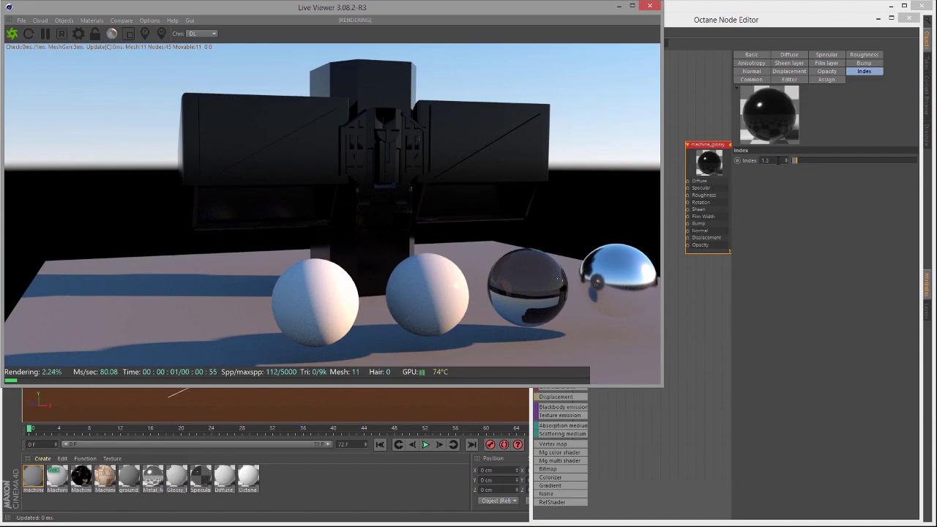
left_click(778, 161)
type("4")
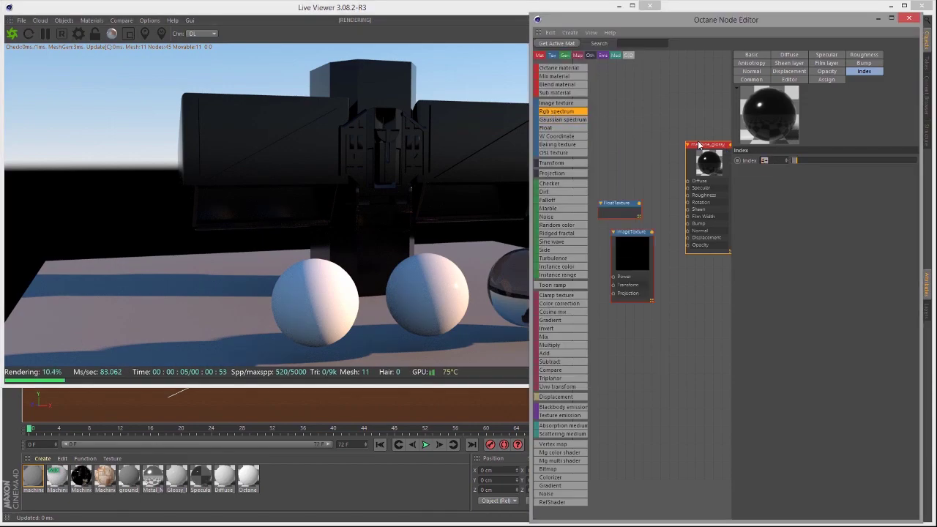
type("1")
key("Return")
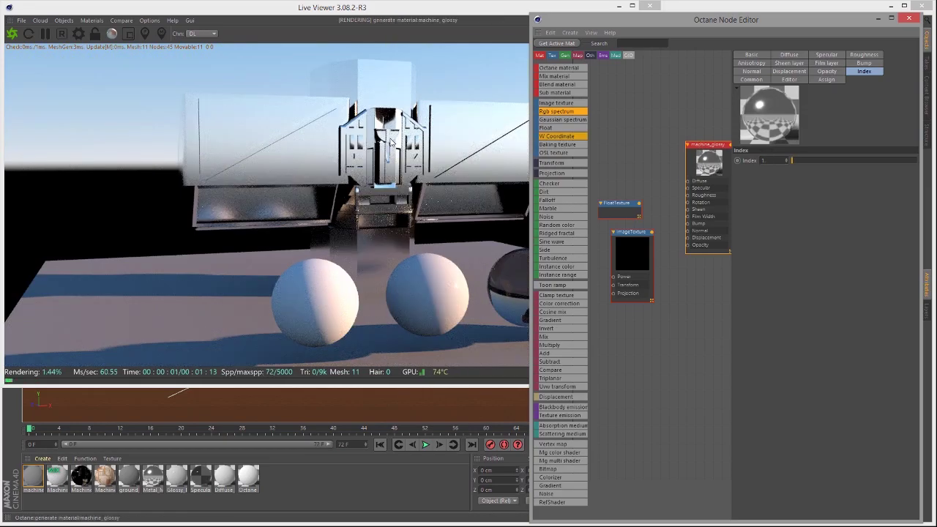
left_click_drag(393, 139, 407, 139)
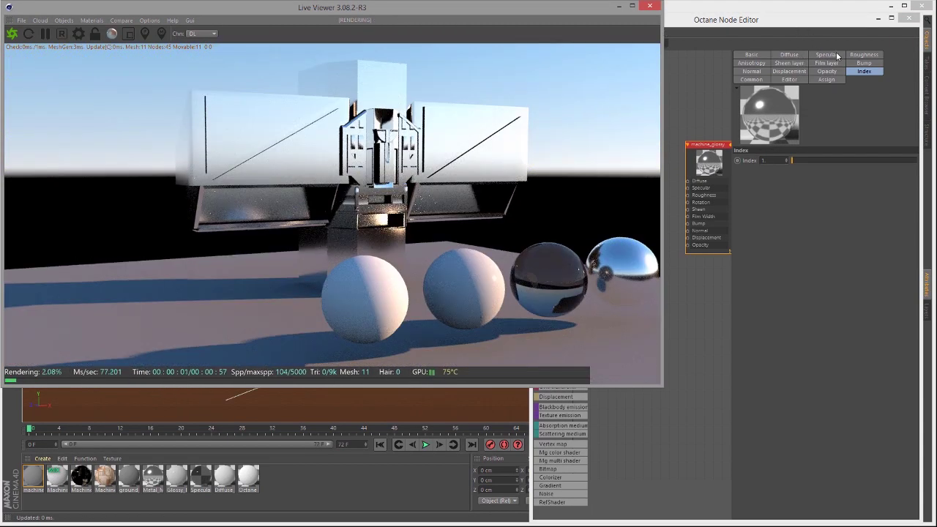
Set the Roughness float of machine_glossy to 0 and examine the sharp reflections from above
left_click(852, 55)
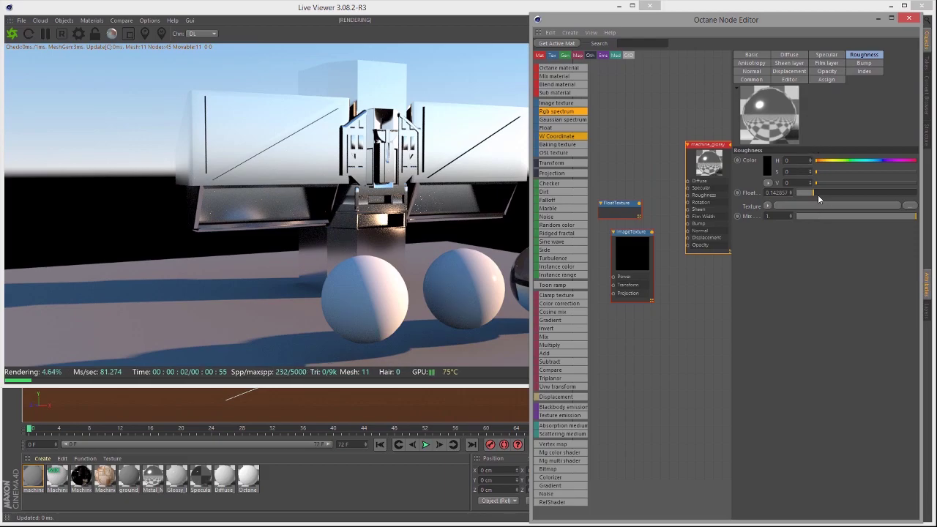
left_click_drag(814, 192, 784, 196)
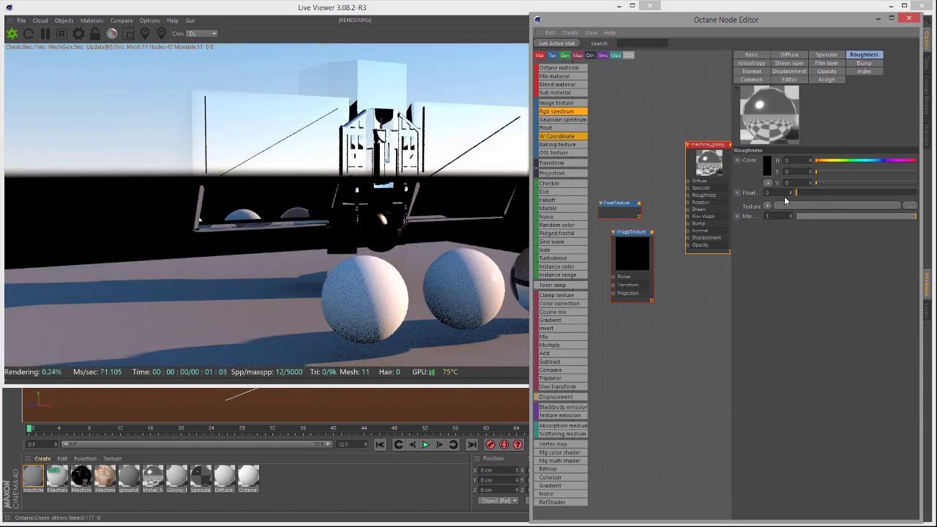
left_click_drag(435, 162, 389, 175)
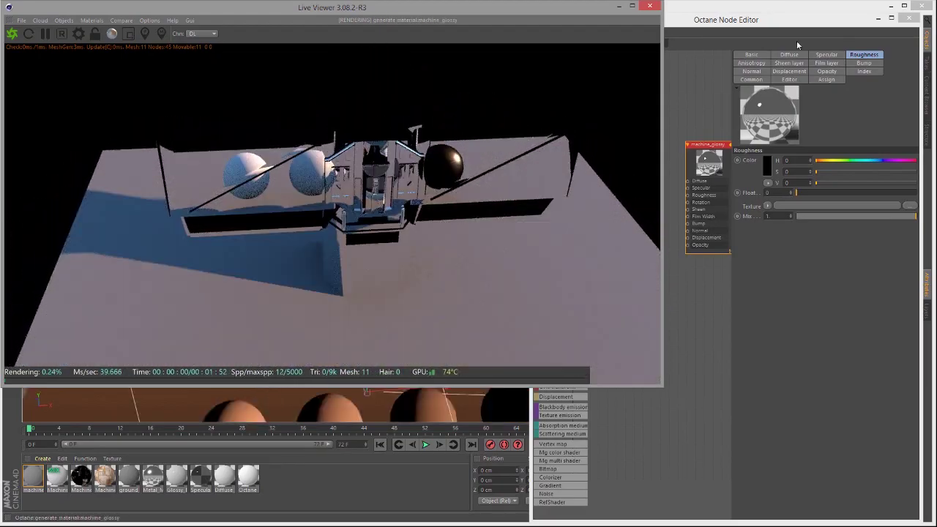
Set the Index of machine_glossy to 1.01 and inspect the model from several angles in the live render
left_click(865, 71)
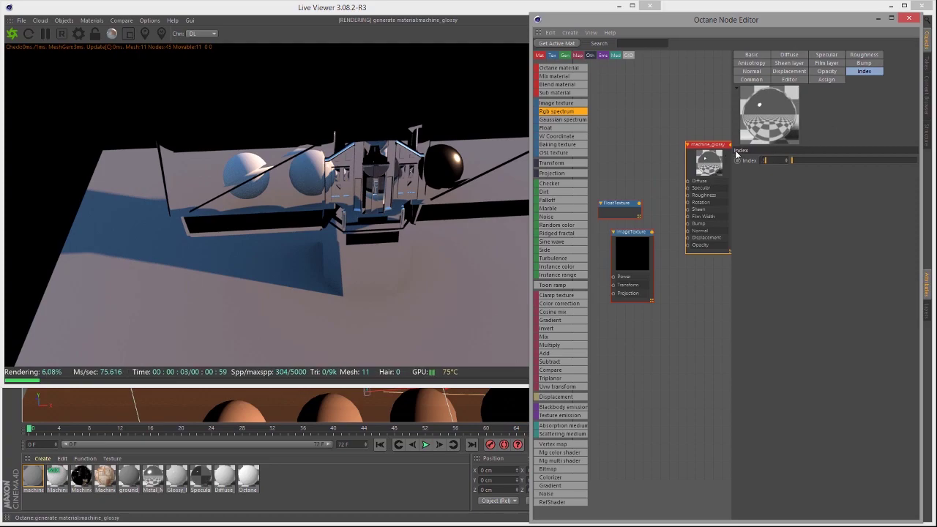
left_click_drag(438, 196, 458, 177)
left_click(765, 154)
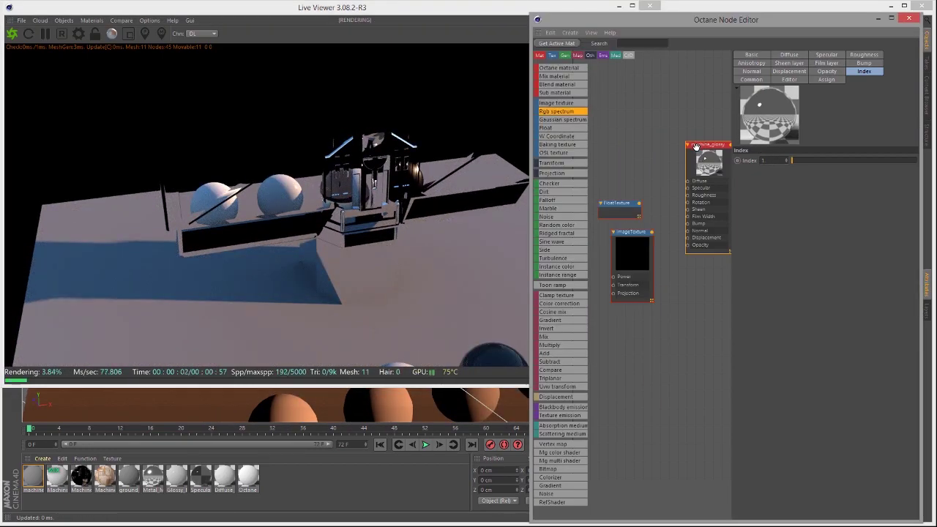
left_click(348, 189)
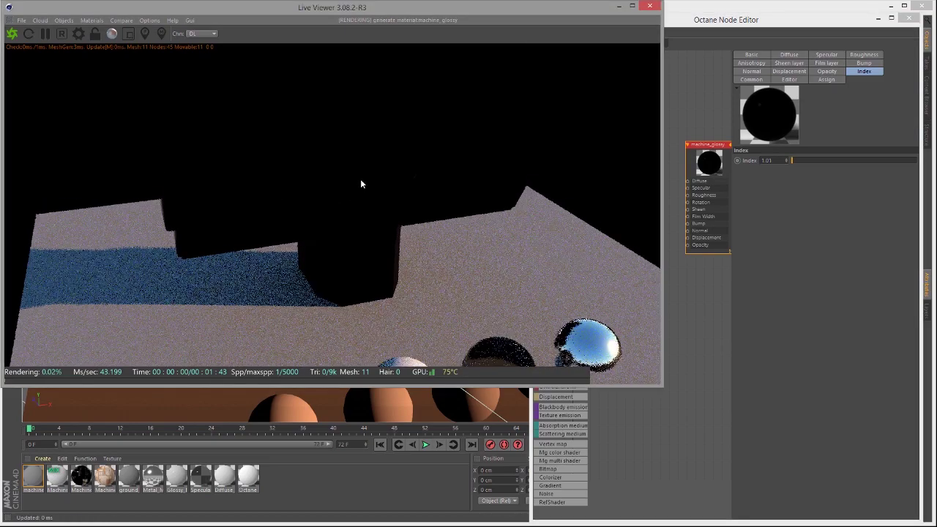
mouse_move(372, 158)
left_mouse_down()
mouse_move(343, 160)
mouse_move(376, 164)
left_mouse_up()
right_click_drag(376, 164, 404, 189)
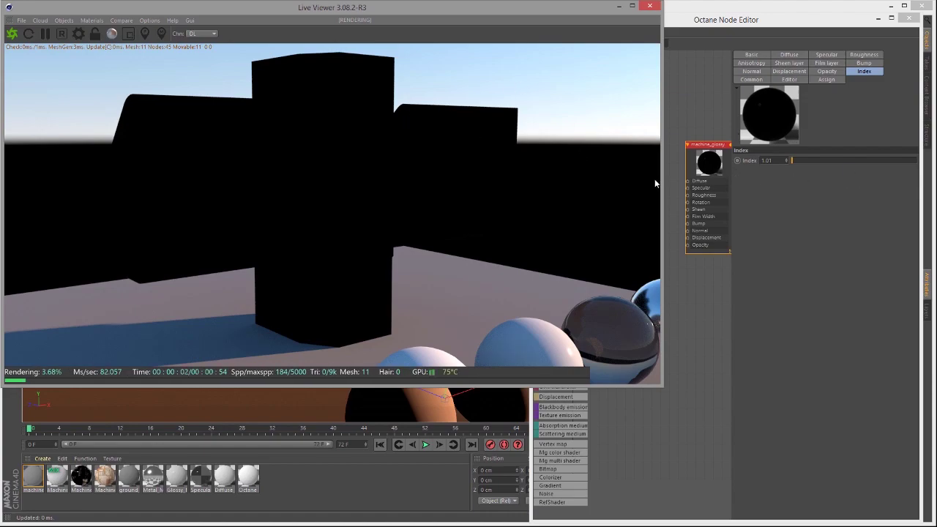
Set the Index of machine_glossy to 1.1 and check the reflections in the live render
left_click(787, 160)
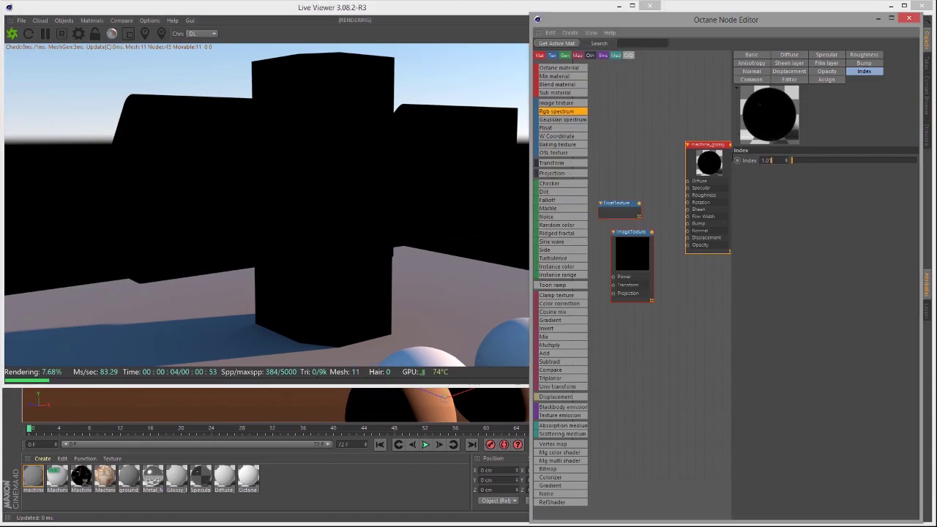
type("1.1")
key("Return")
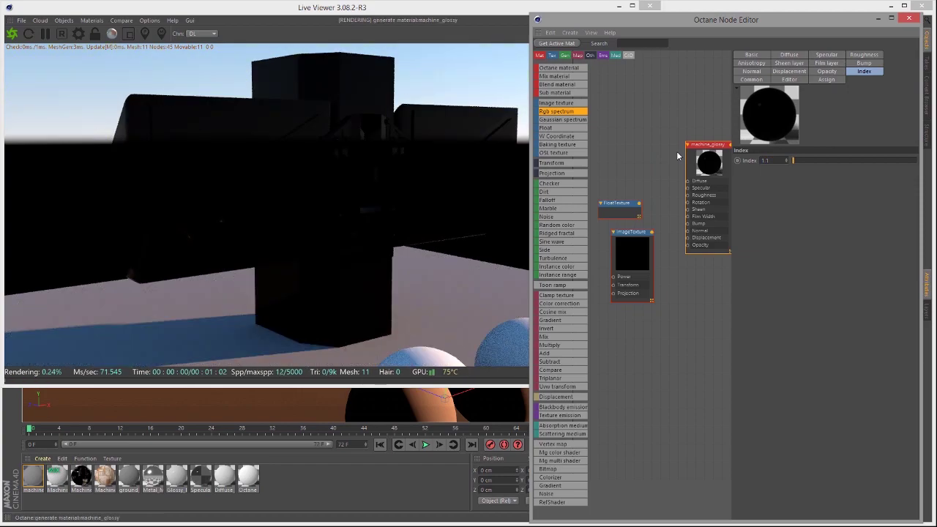
left_click(423, 146)
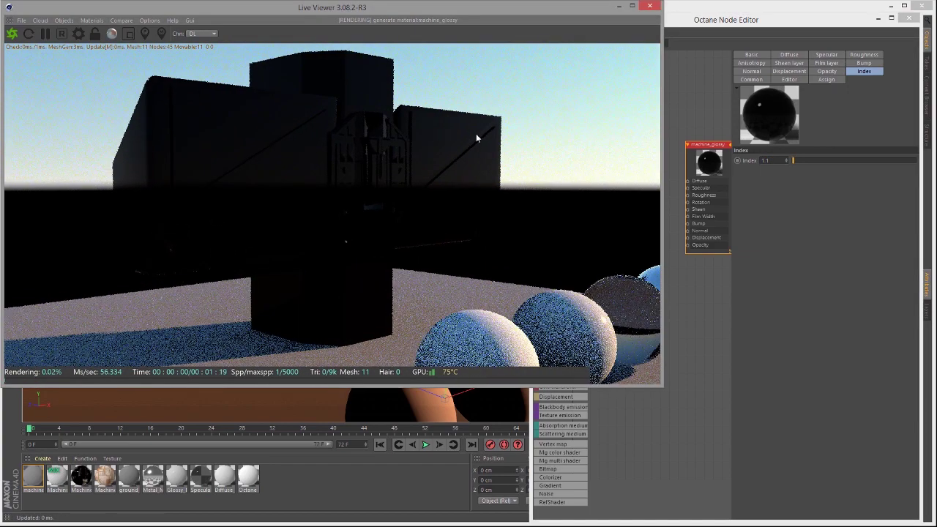
Set the Index of machine_glossy to 1.5 and check the reflections in the live render
left_click(773, 161)
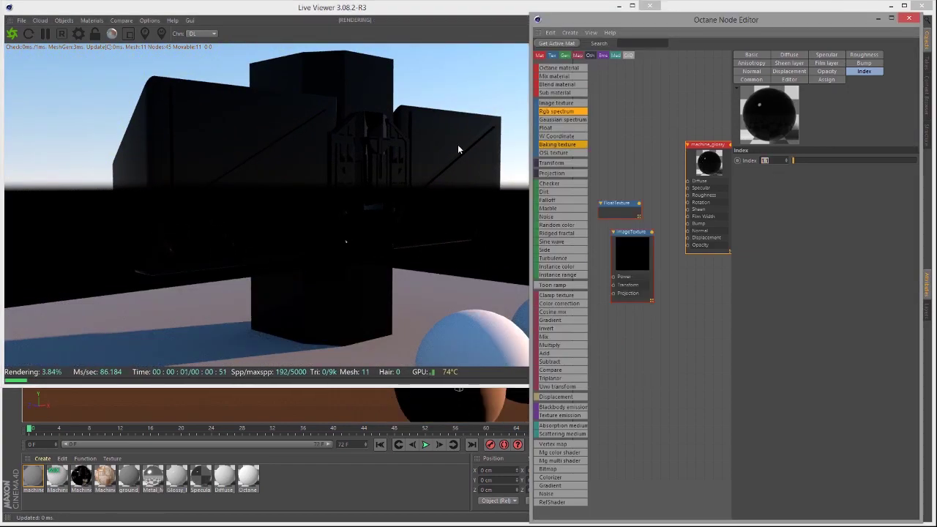
type("1.5")
key("Return")
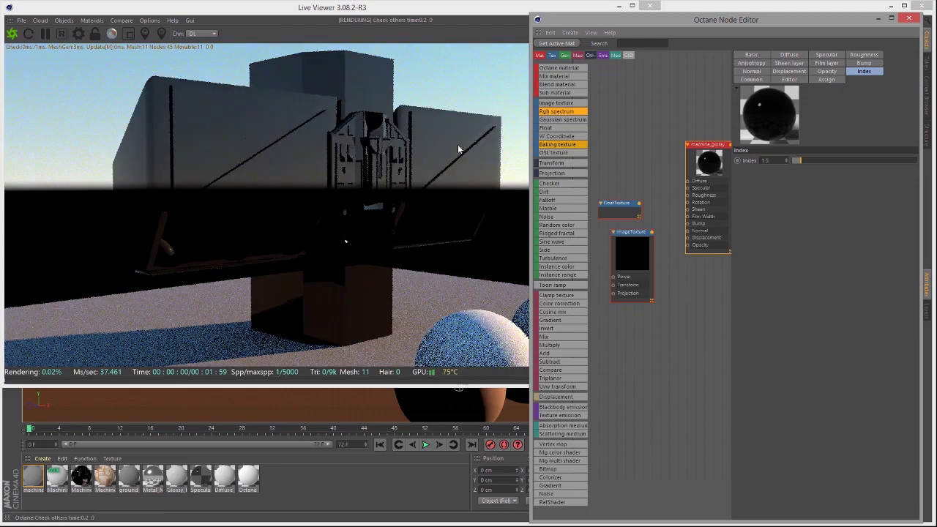
left_click(458, 149)
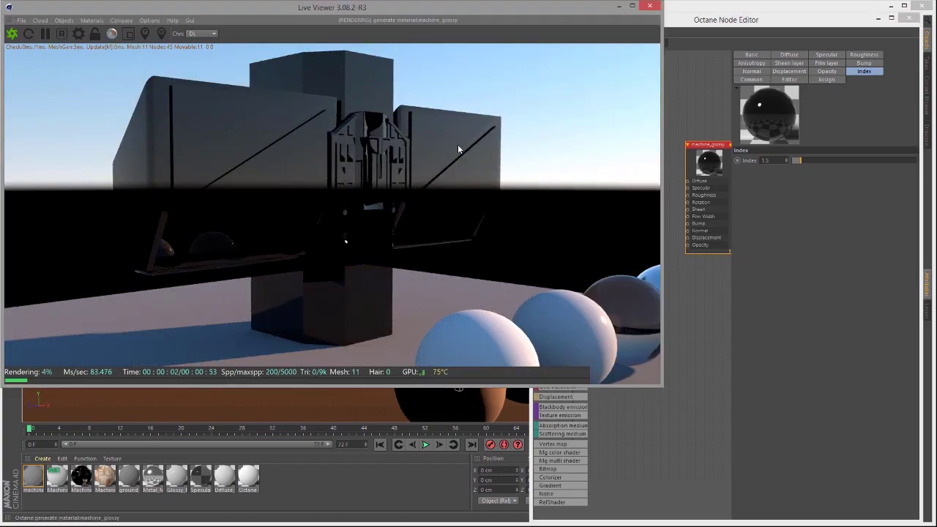
Set the Index of machine_glossy to 2.8 and examine the reflected spheres in the live render
left_click(771, 160)
type("2")
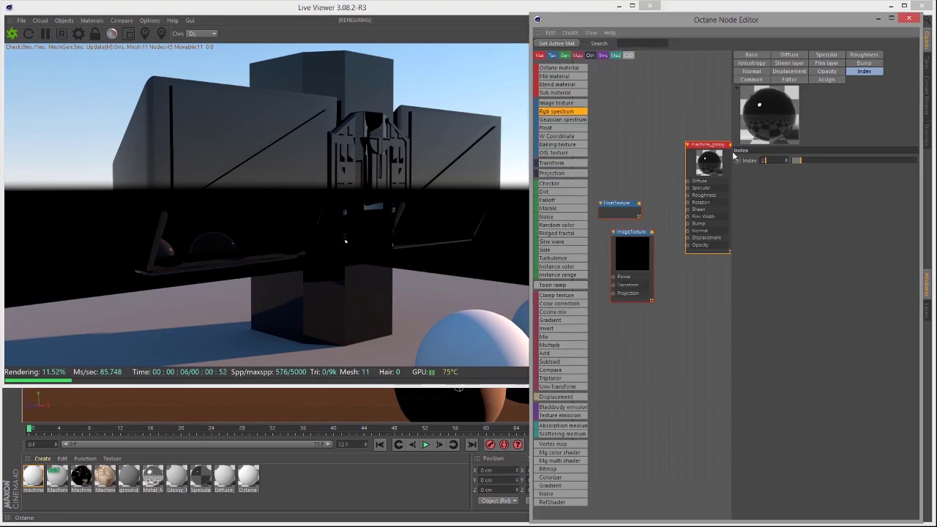
key("Return")
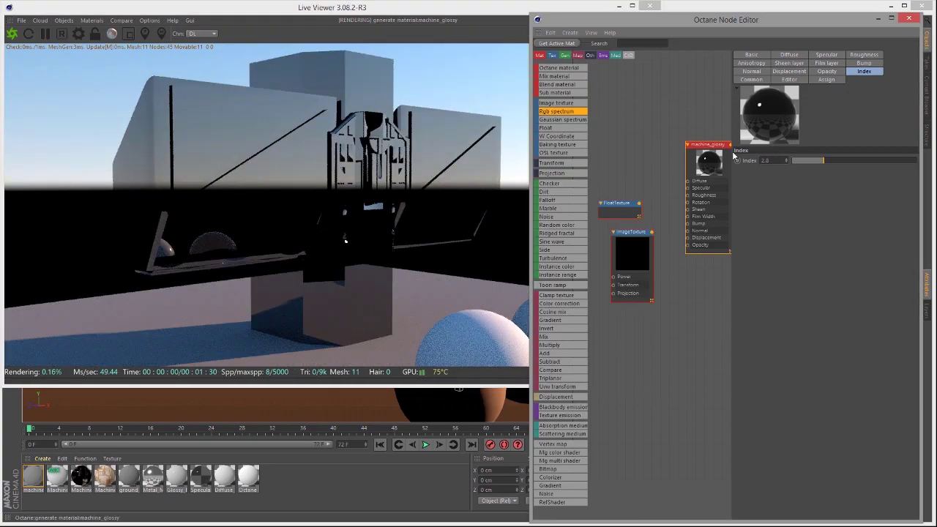
left_click(449, 194)
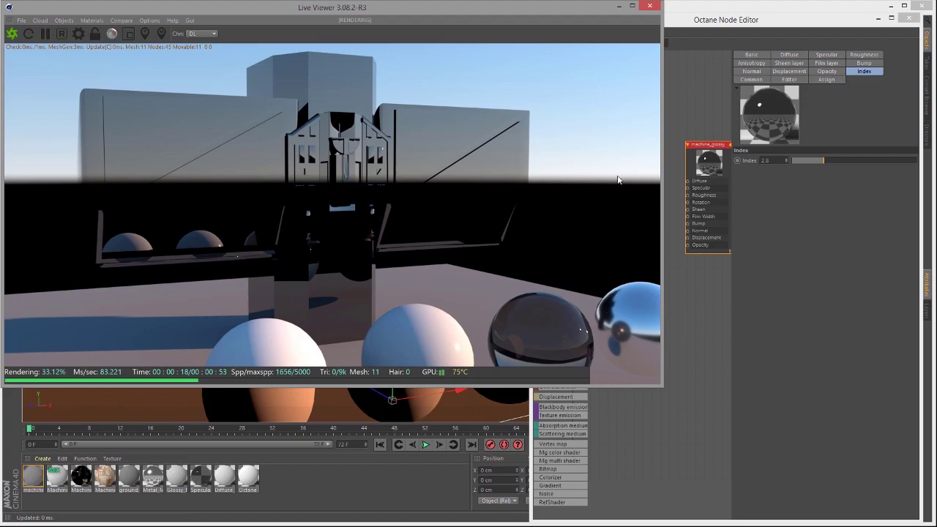
Raise the Index of machine_glossy beyond 2.8 and compare the reflections in the live render
left_click_drag(525, 154, 640, 149)
left_click(782, 160)
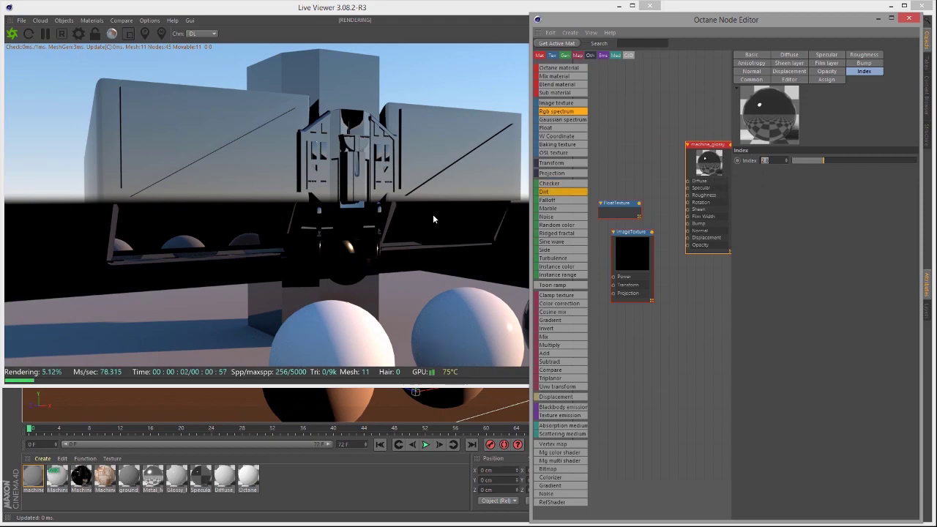
left_click(315, 194)
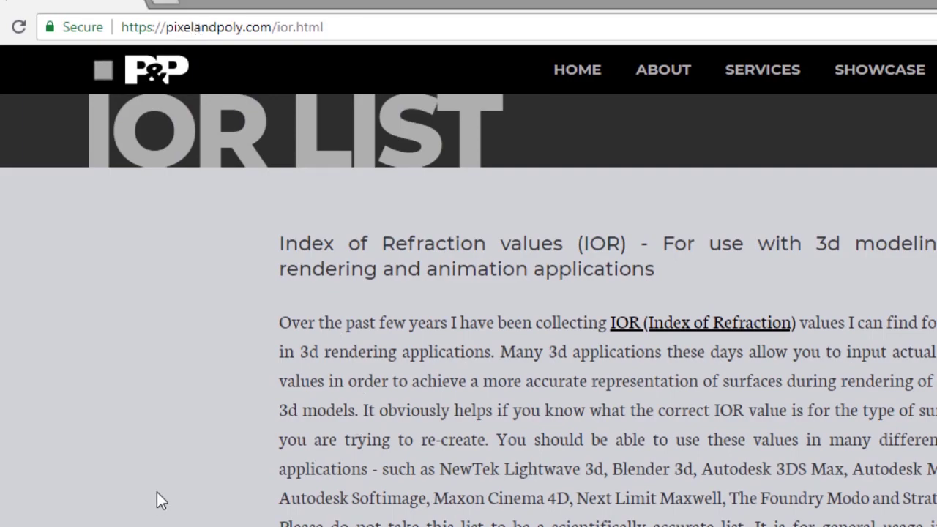
Browse the IOR list on pixelandpoly.com in the browser, examining the common materials and the alphabetical material tables
scroll(157, 501, "down", 10)
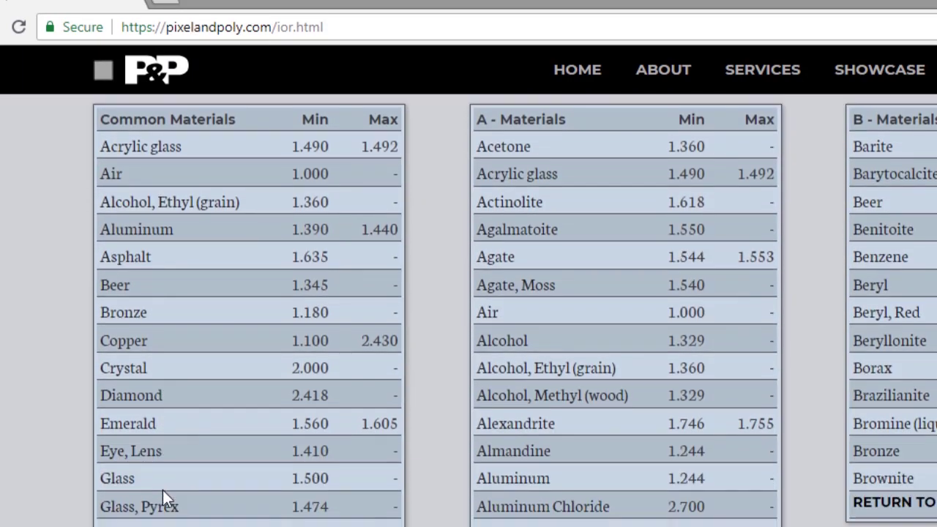
scroll(162, 490, "down", 5)
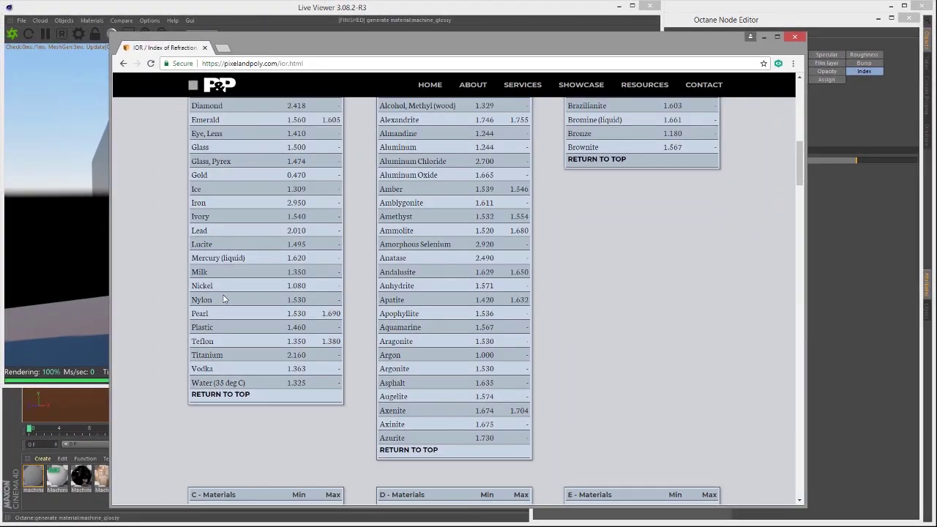
scroll(225, 299, "down", 1)
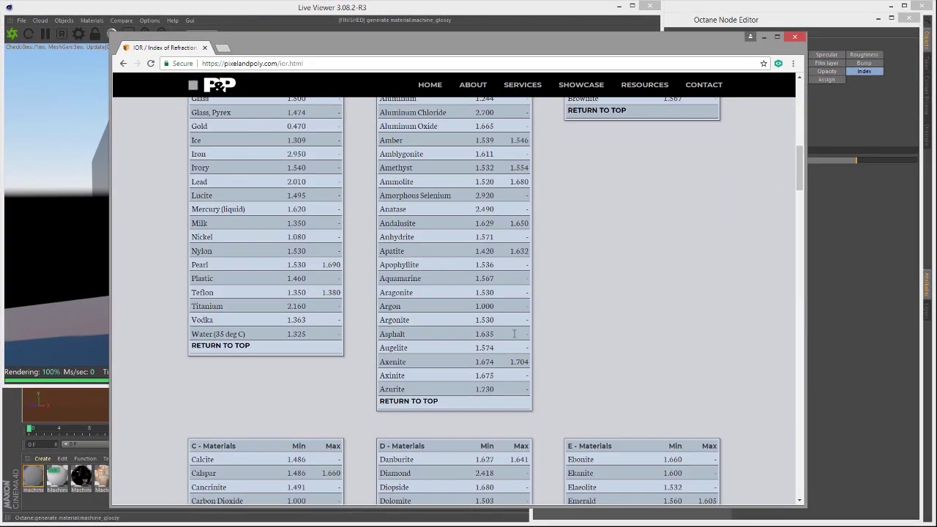
scroll(439, 295, "down", 2)
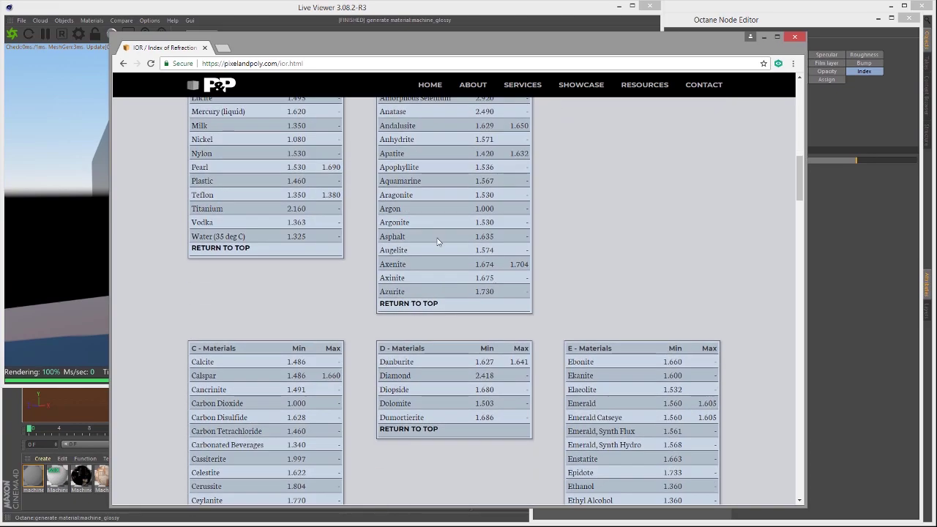
scroll(414, 238, "down", 12)
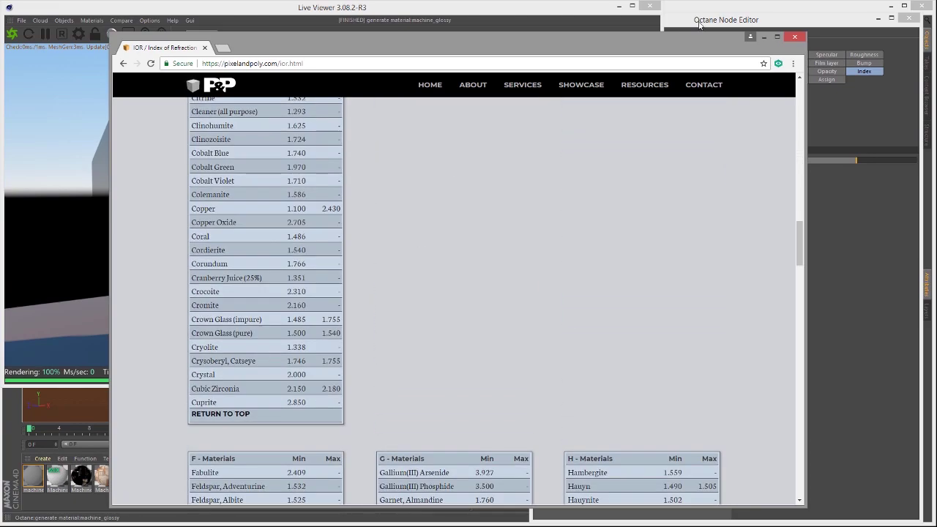
Return from the browser to the Octane Node Editor and compare the machine_glossy shading with Smooth off and back on
left_click(763, 37)
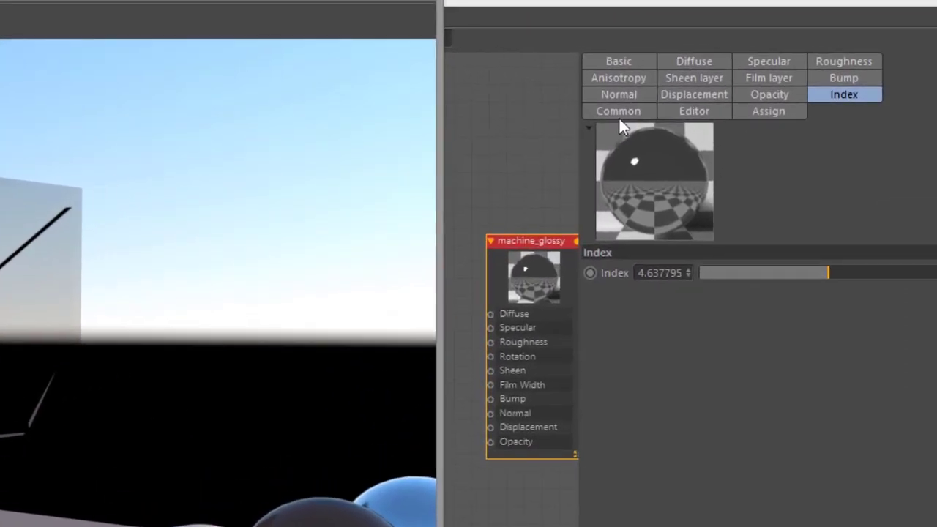
left_click(621, 113)
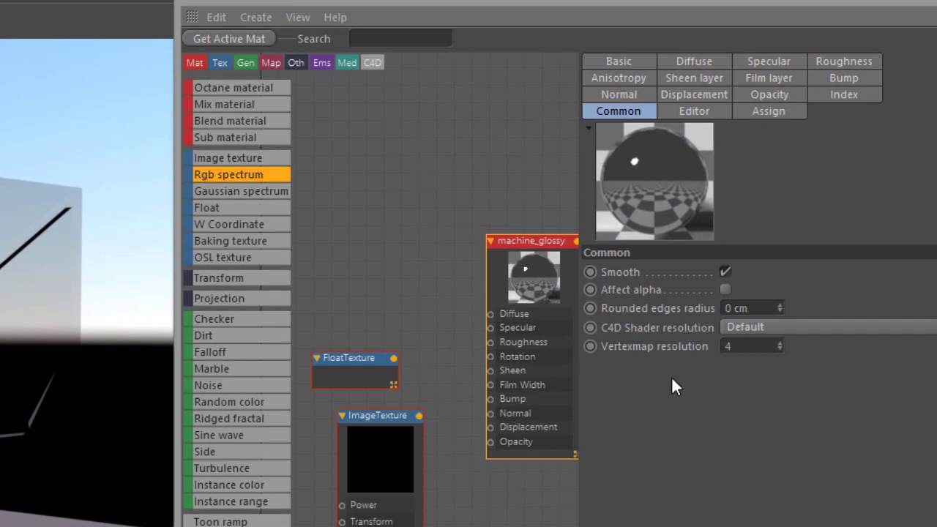
left_click(723, 273)
left_click(724, 272)
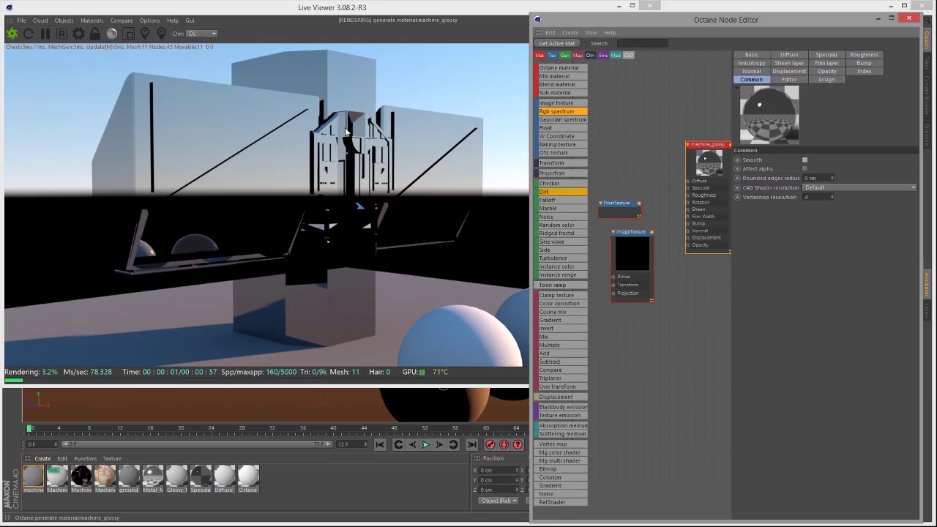
left_click(805, 159)
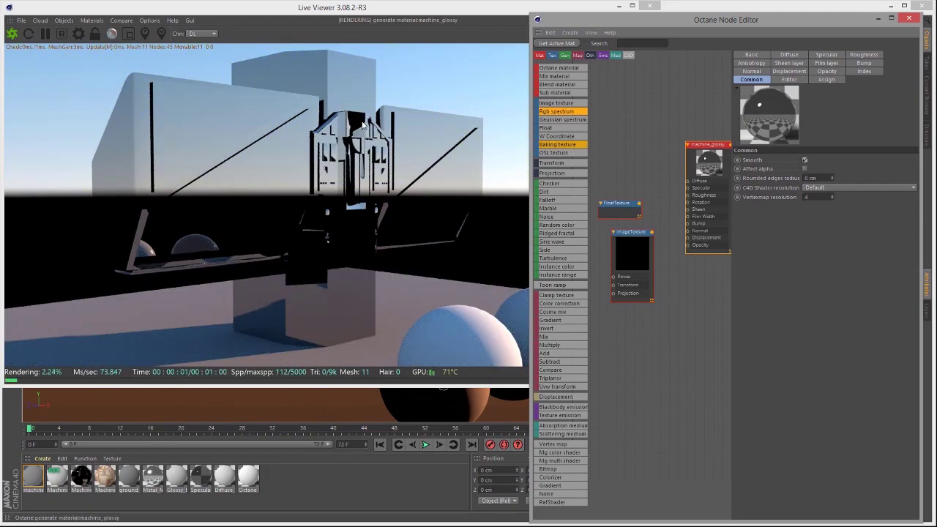
left_click(375, 137)
left_click_drag(373, 142, 410, 158)
Turn off Smooth for machine_glossy and inspect the machine's surfaces from another angle in the live render
left_click(805, 160)
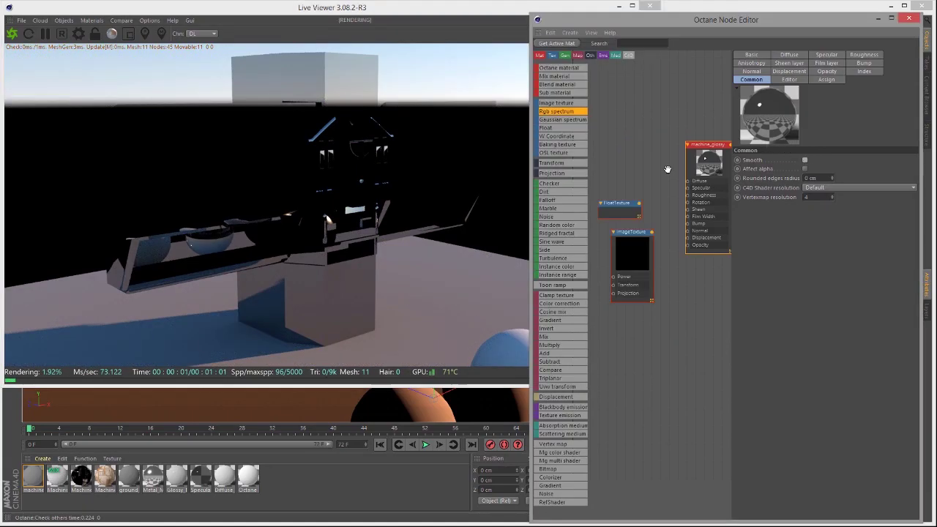
left_click(349, 161)
left_click_drag(359, 160, 466, 229)
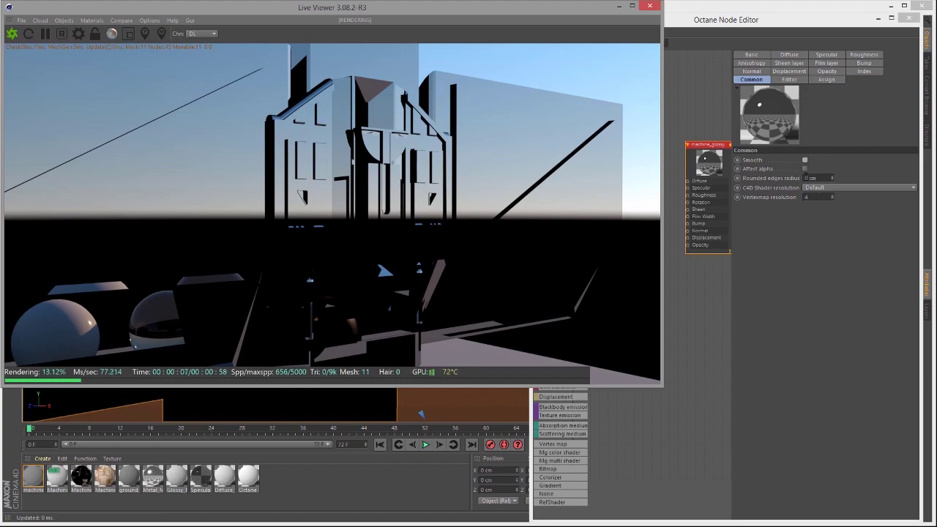
Set the Rounded edges radius of machine_glossy to 0.01 cm and inspect the model's edges in the live render
left_click(850, 206)
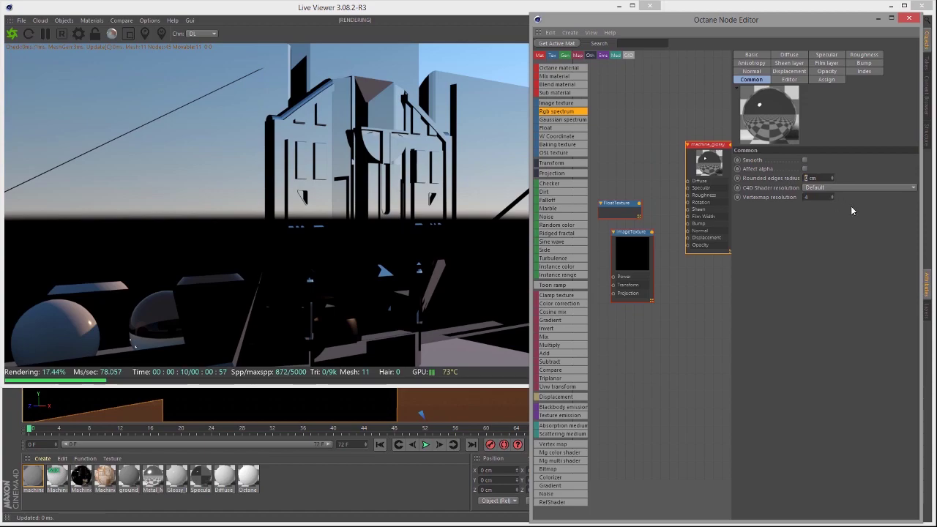
type("0.01")
key("Return")
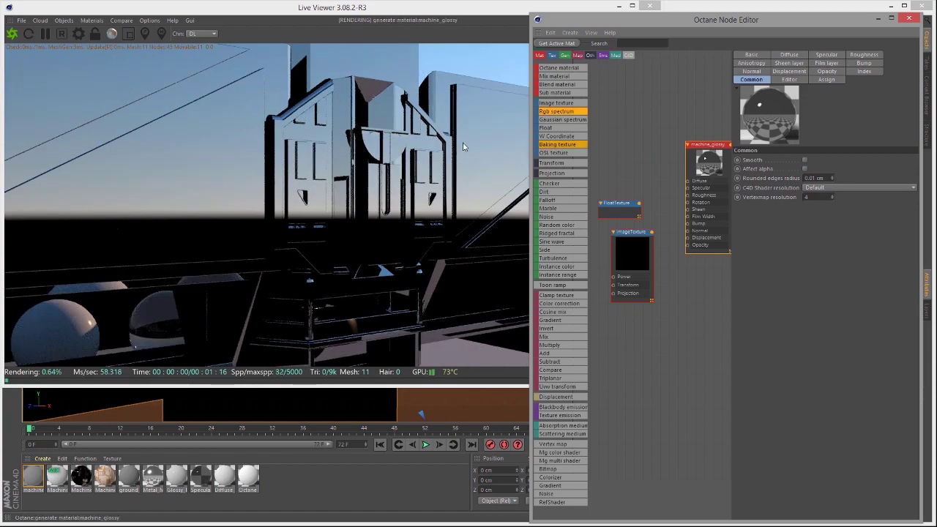
left_click_drag(362, 135, 505, 183)
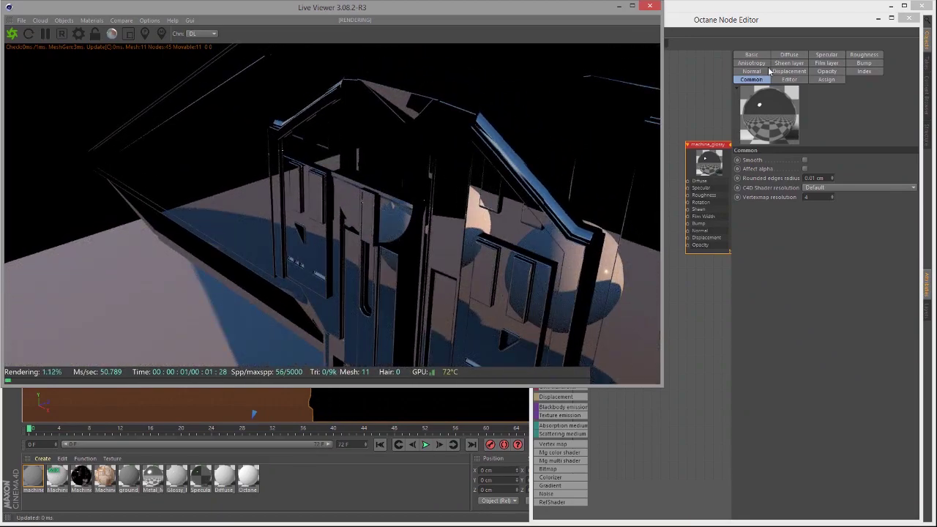
Raise the Roughness float of machine_glossy to about 0.26 and check the blurred reflections in the live render
left_click(863, 55)
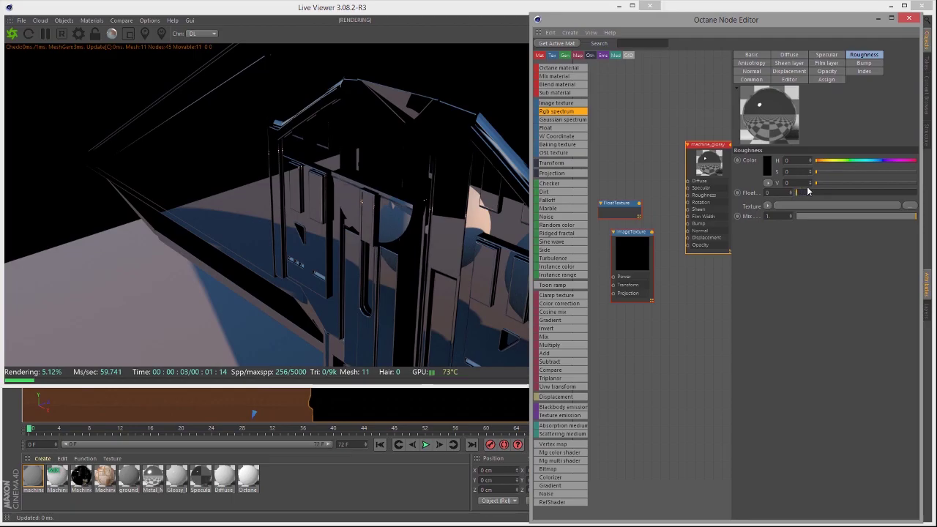
left_click_drag(803, 191, 833, 192)
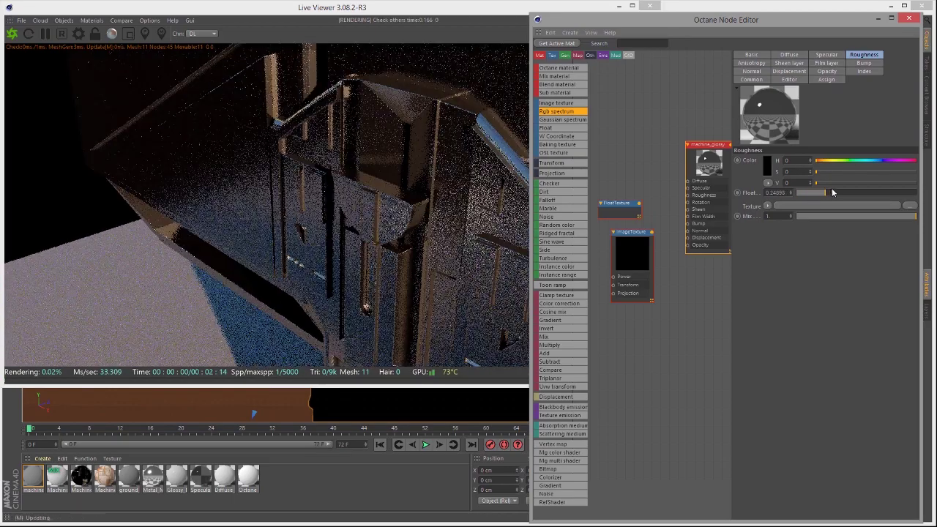
left_click(467, 176)
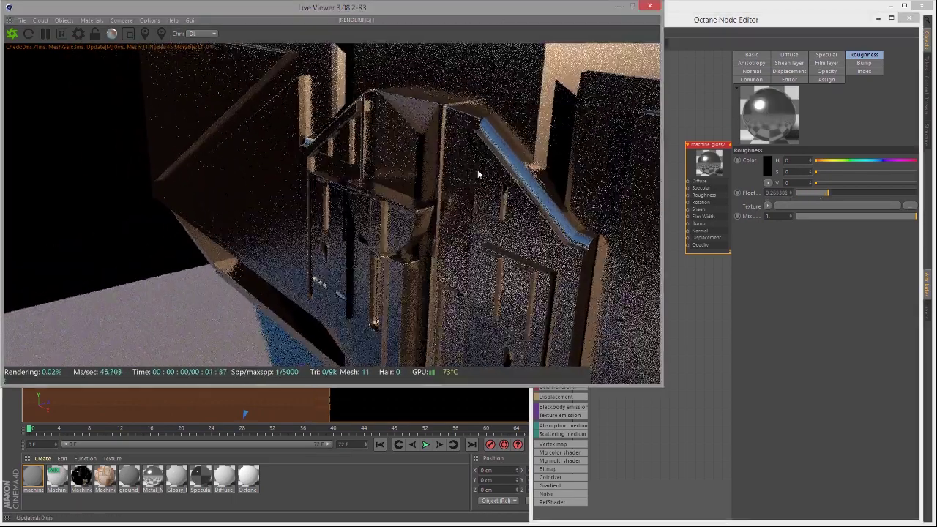
Turn Smooth on for machine_glossy and set its Rounded edges radius to 0.05 cm
left_click(762, 79)
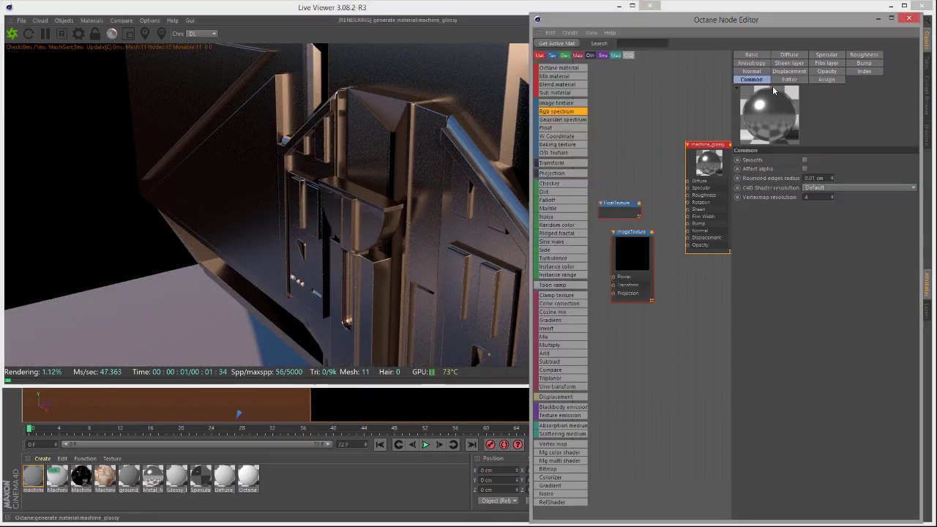
left_click(805, 160)
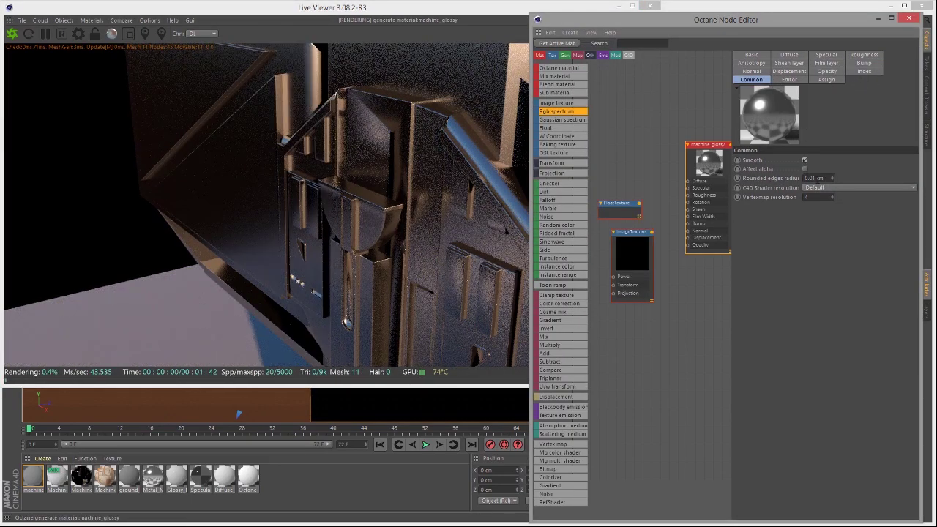
left_click(811, 178)
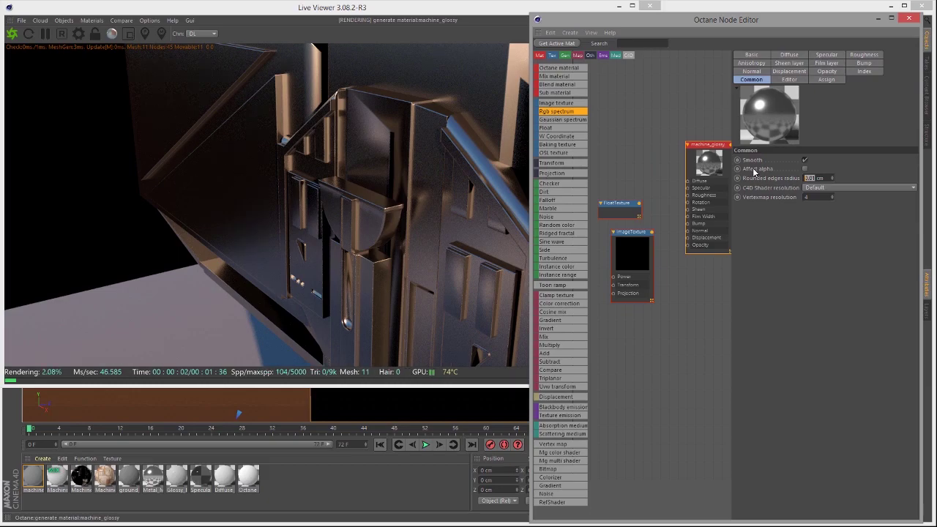
type("0.05")
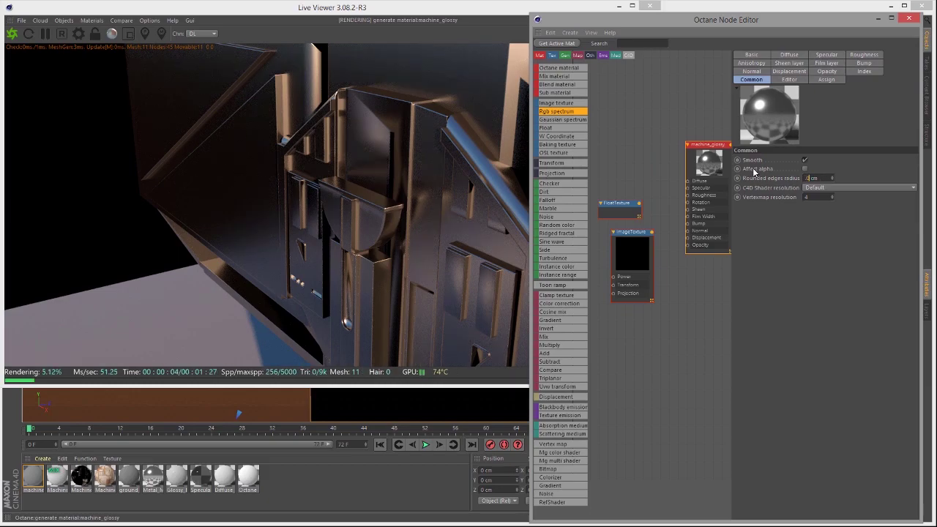
key("Return")
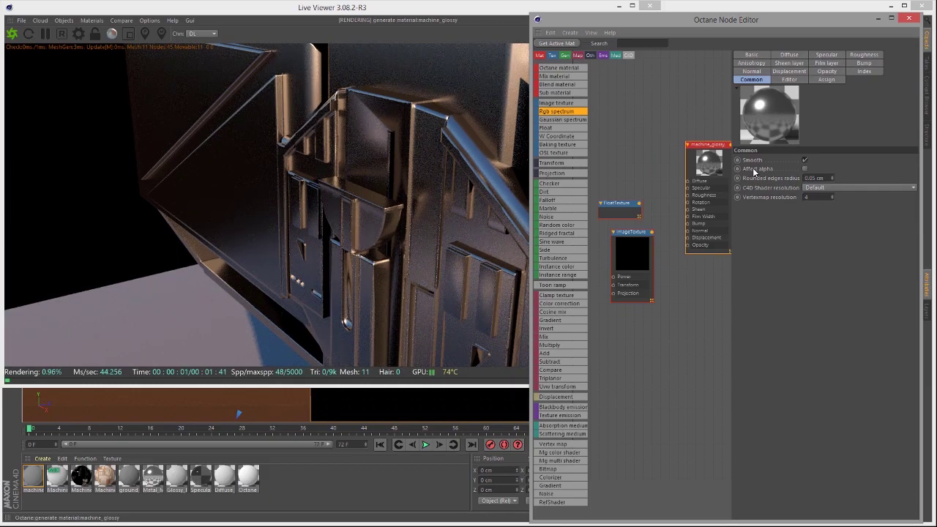
Set the Rounded edges radius of machine_glossy to 0.1 cm and examine the bevels from several angles
left_click_drag(817, 178, 724, 174)
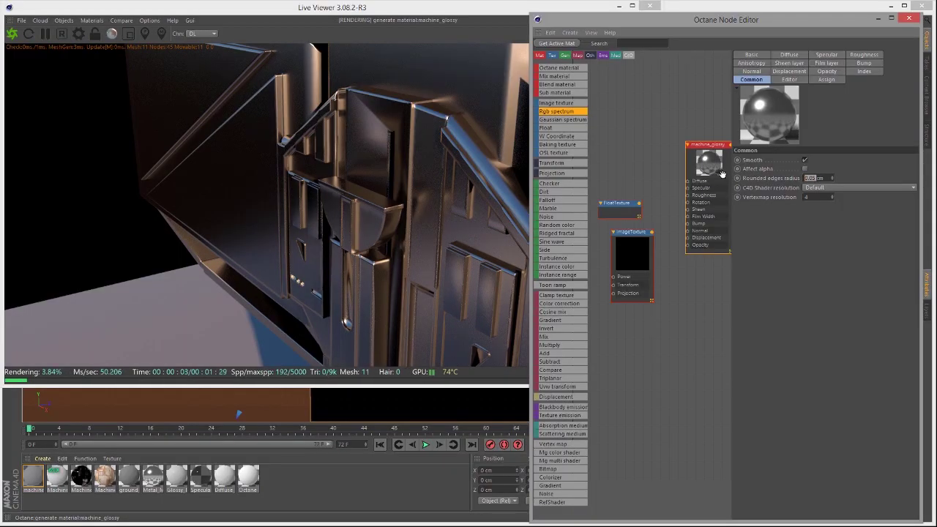
type("0.1")
key("Return")
left_click_drag(344, 108, 344, 187)
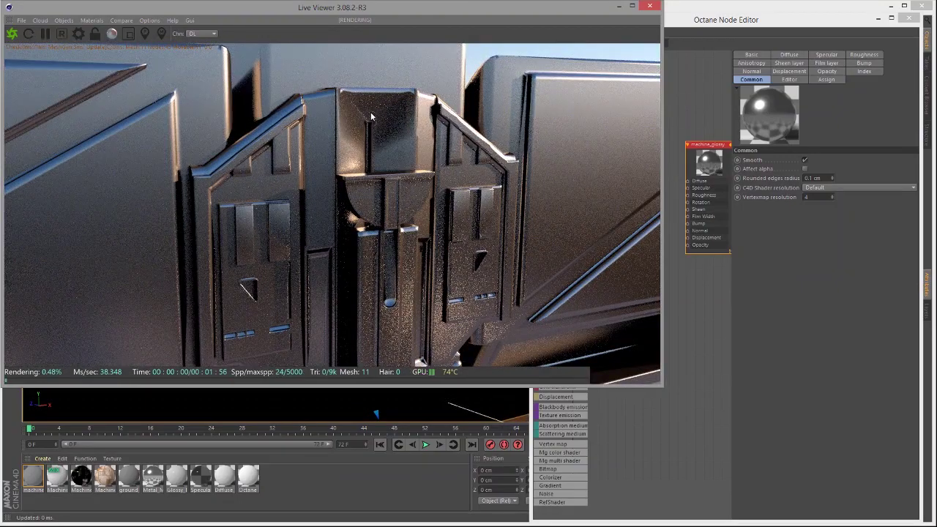
left_click_drag(356, 191, 434, 223)
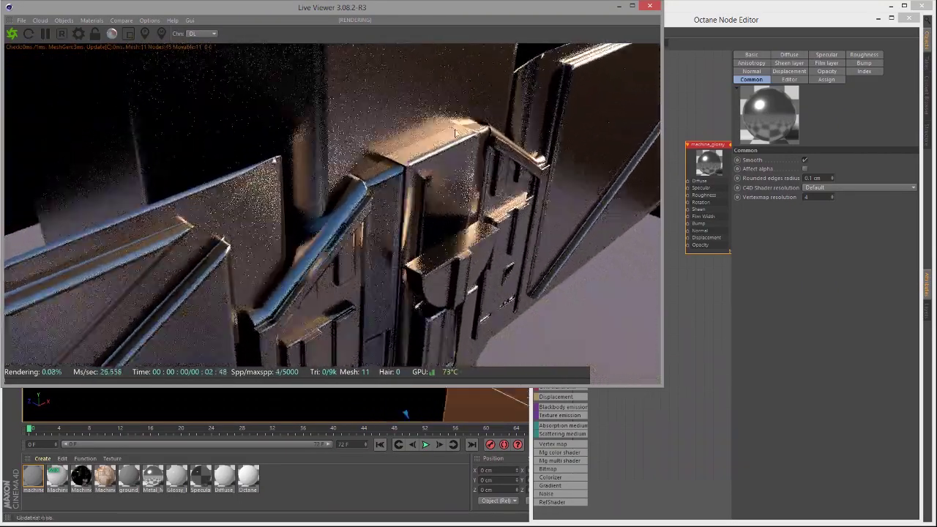
Set the Rounded edges radius of machine_glossy to 0.02 cm
left_click(809, 178)
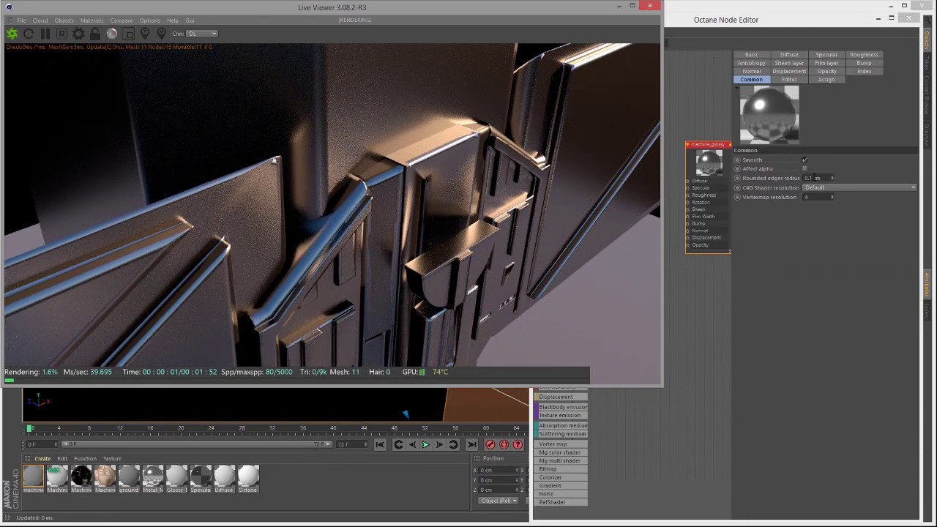
type("0.02")
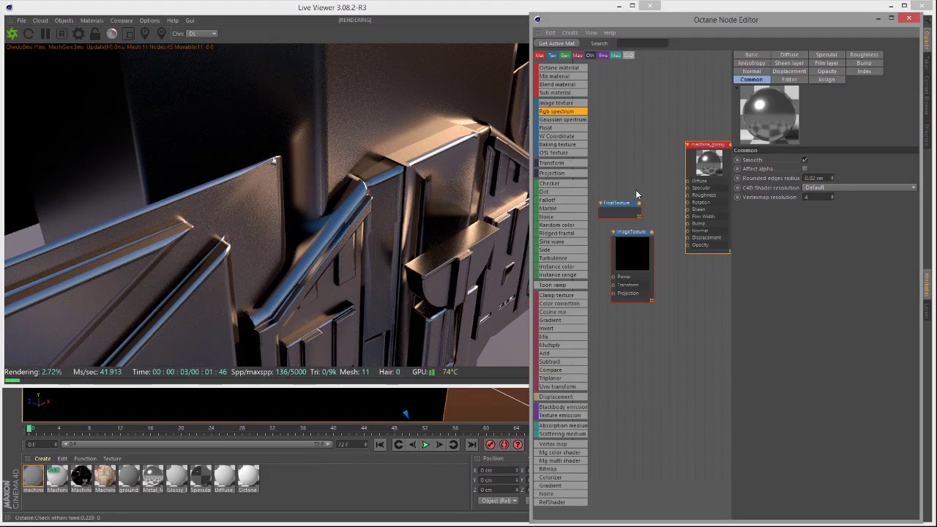
key("Return")
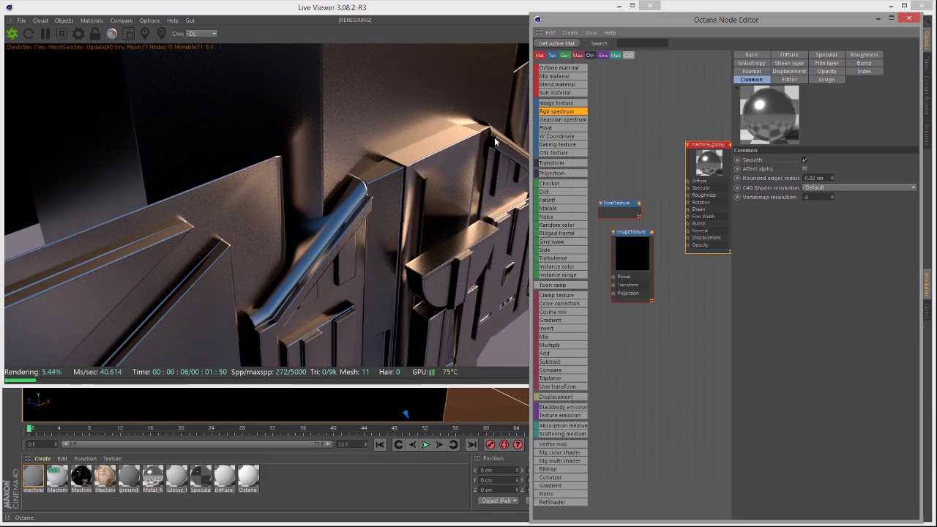
Enable Animate Preview for machine_glossy and move its node closer to the texture nodes
left_click(793, 81)
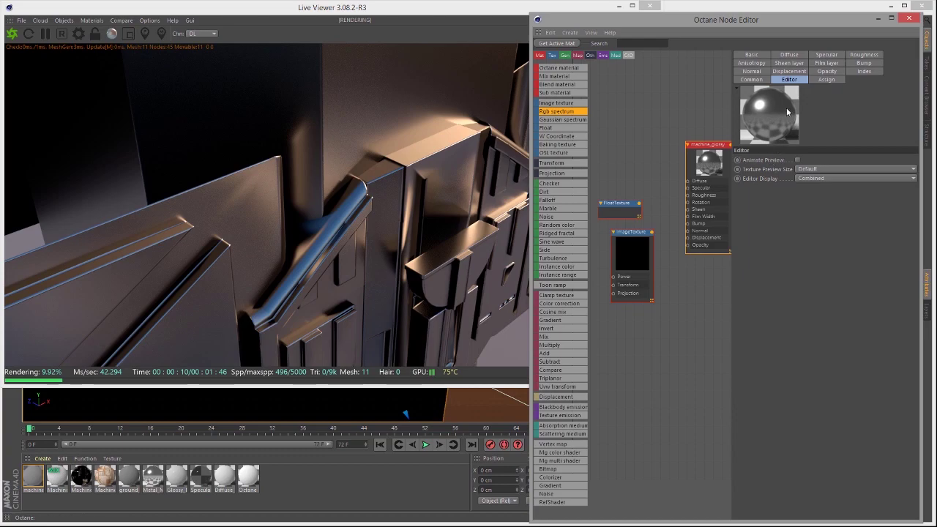
left_click(797, 159)
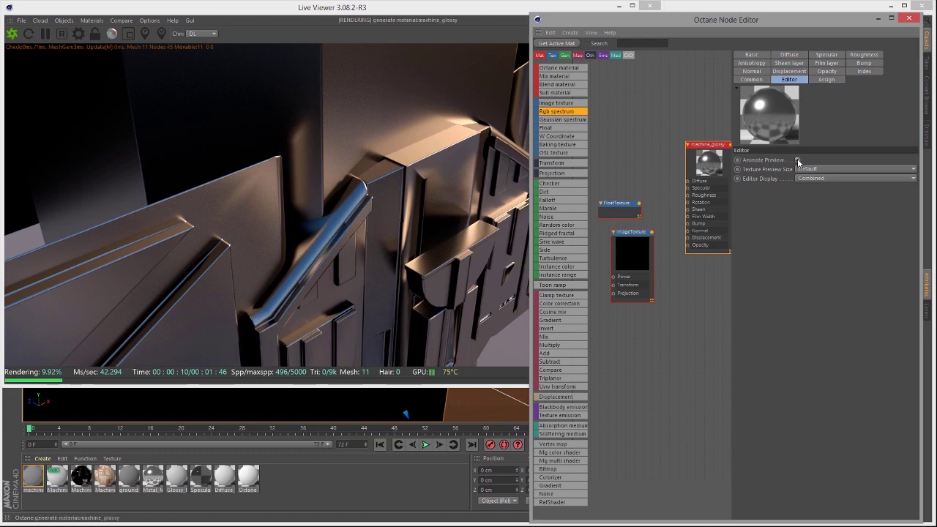
left_click_drag(704, 146, 668, 142)
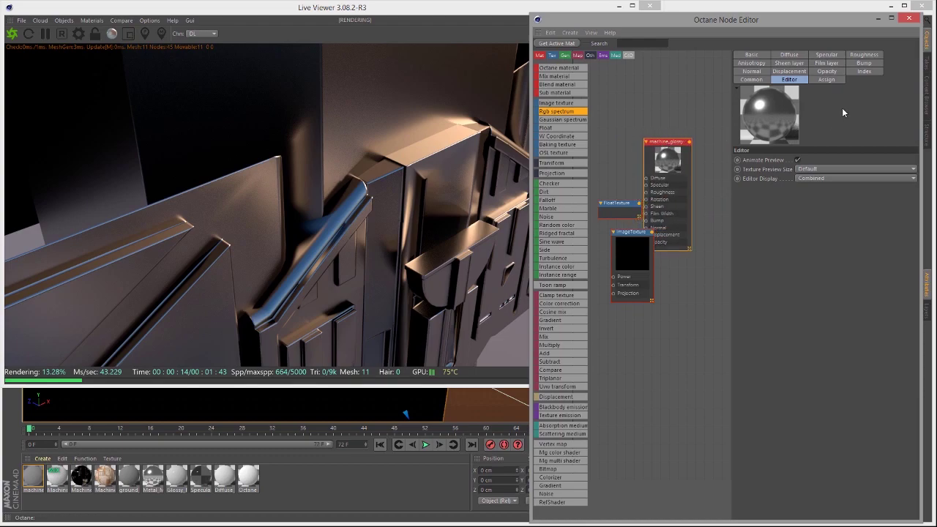
View the object assignments of the machine_glossy material
left_click(826, 80)
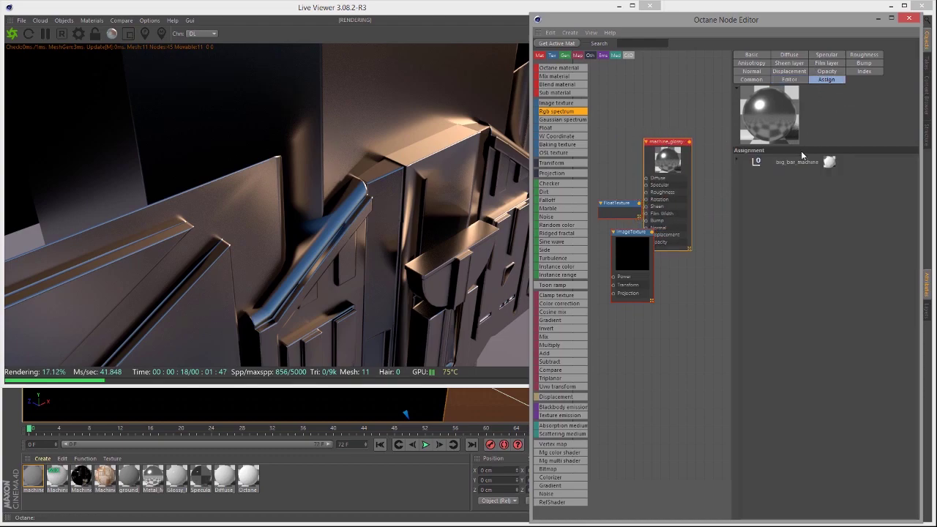